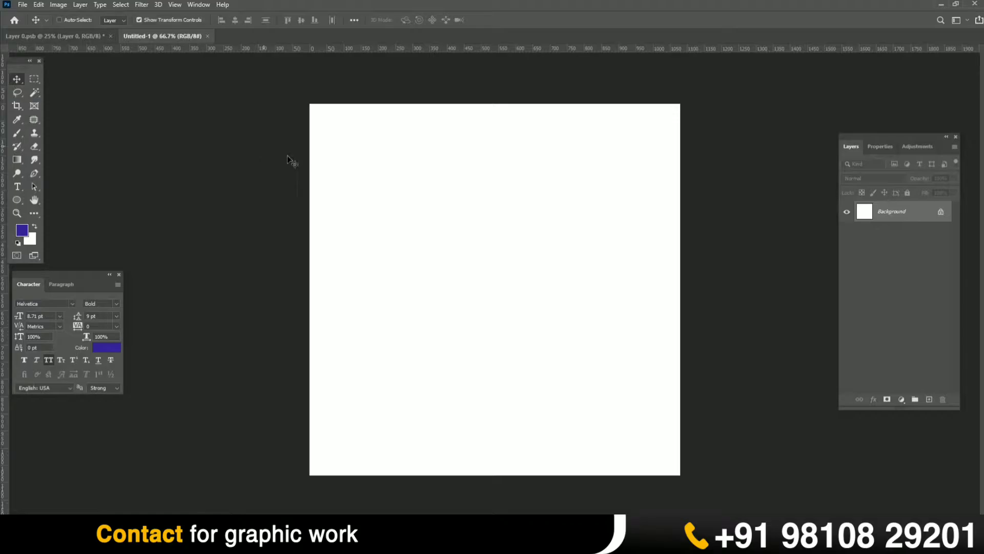
Save the new document as "Post design" in Photoshop format on drive E, replacing the existing file
left_click(544, 360)
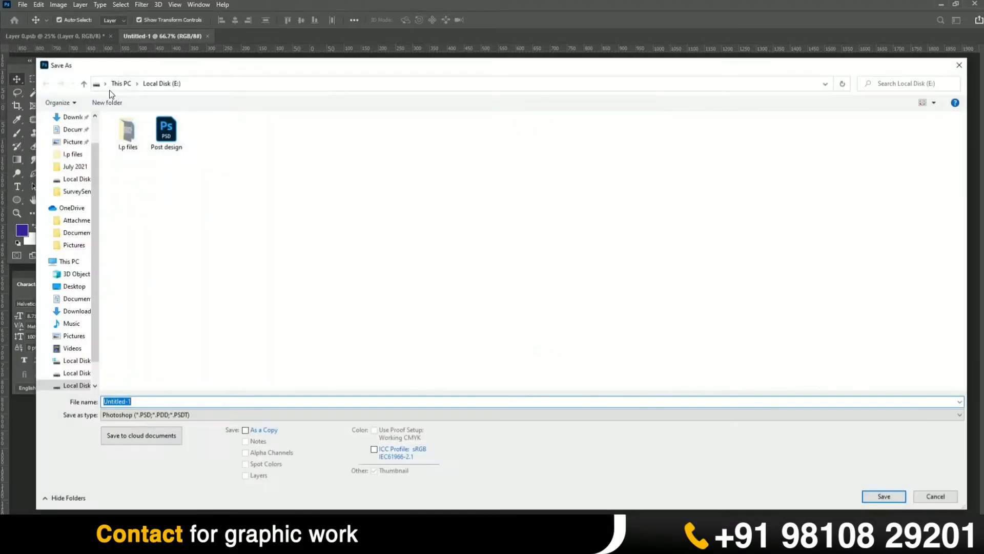
double_click(180, 136)
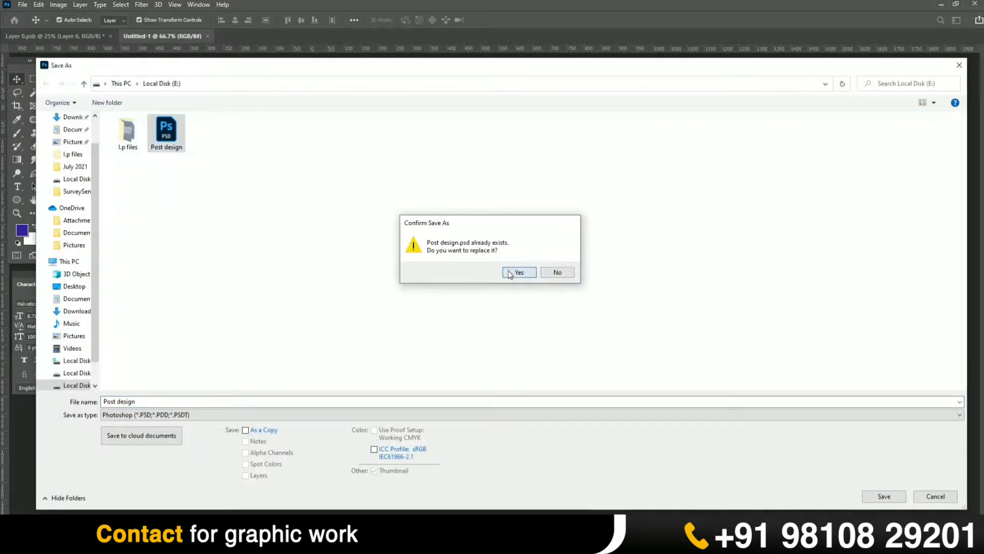
left_click(516, 273)
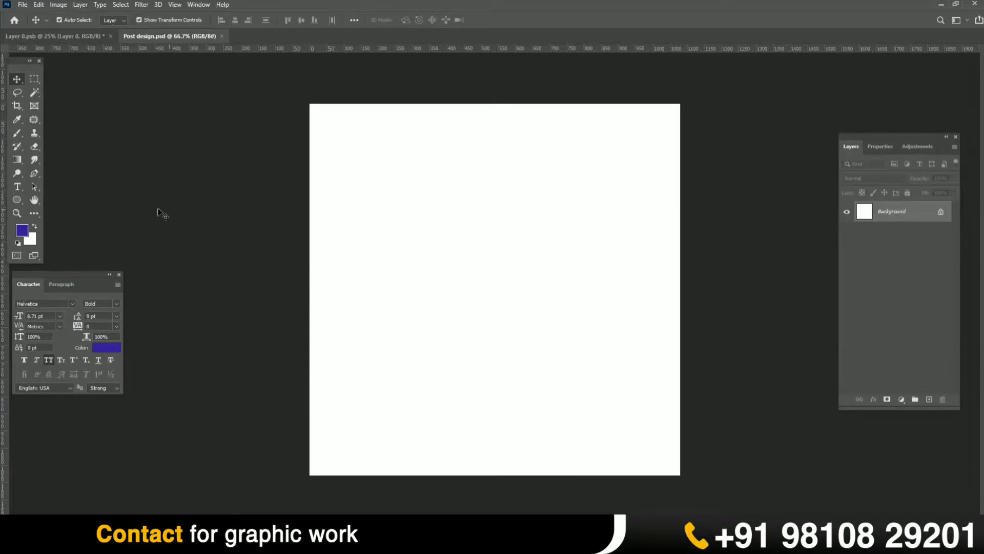
Add a solid color fill layer in purple-blue 39229d above the background and save the document
left_click(902, 398)
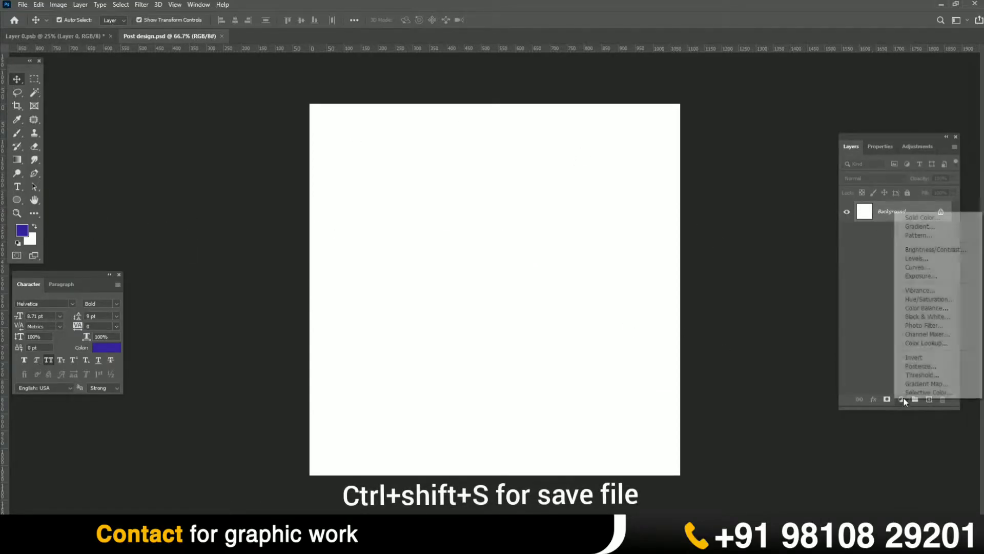
left_click(924, 217)
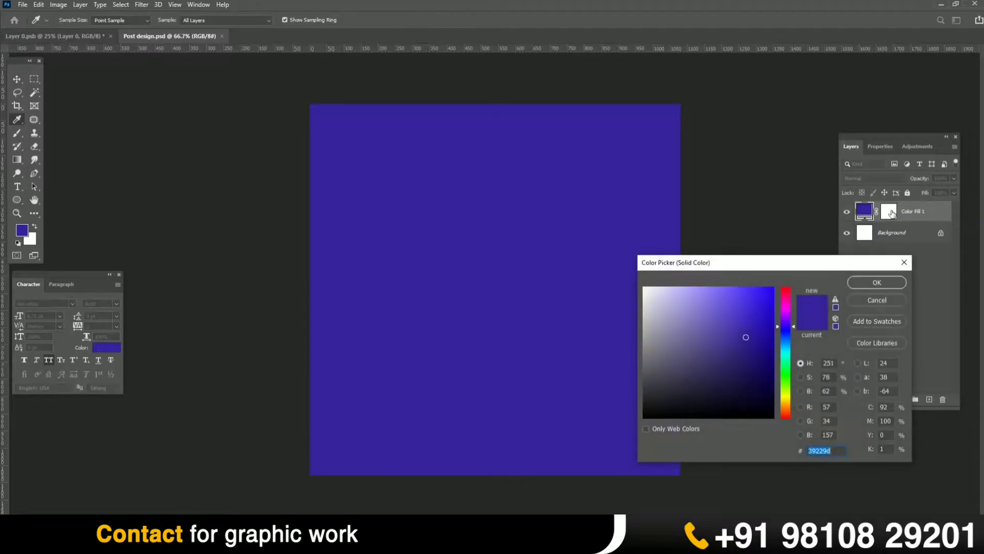
left_click(884, 281)
key("v")
key("ctrl+s")
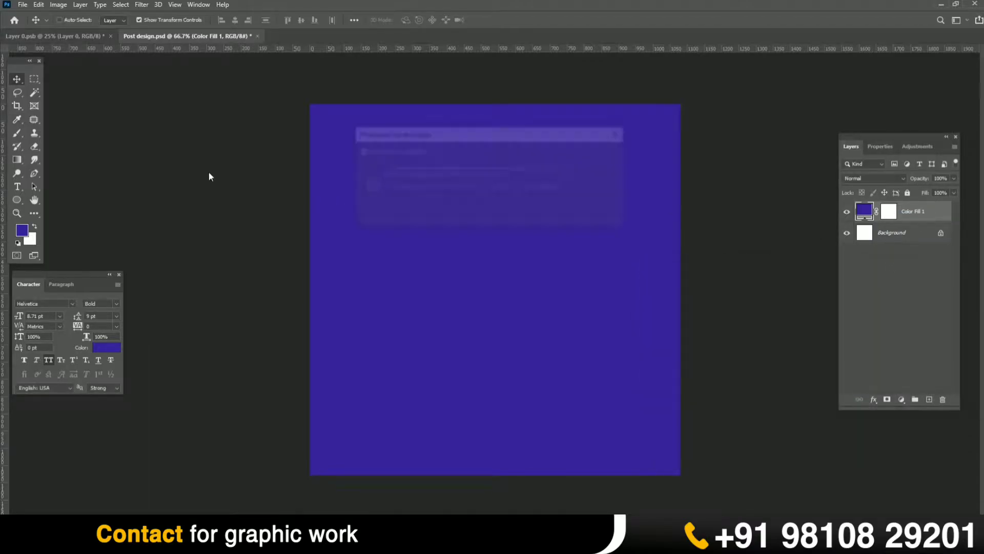
left_click(595, 152)
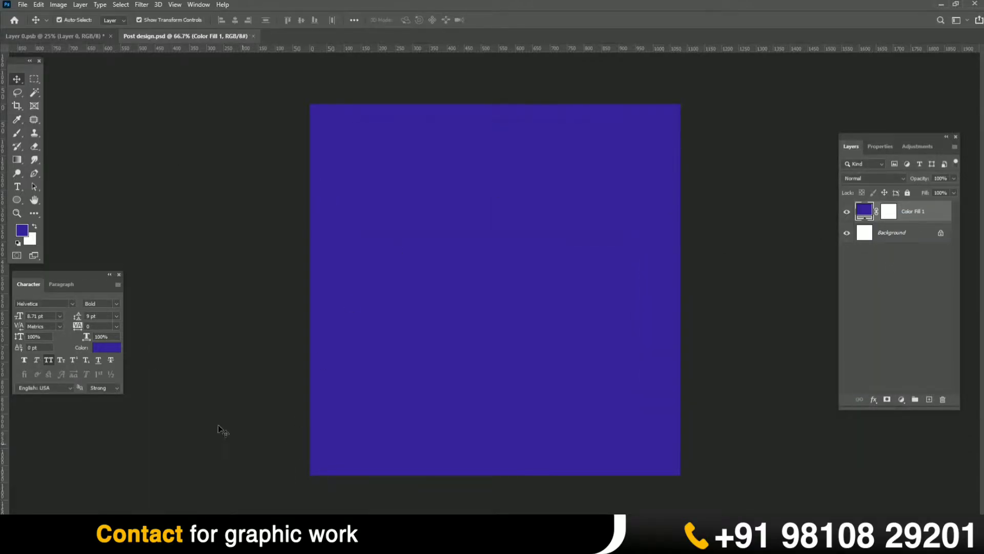
Draw a circle about 554 px in diameter in the middle area of the canvas with the Ellipse tool
left_click(16, 202)
right_click(16, 201)
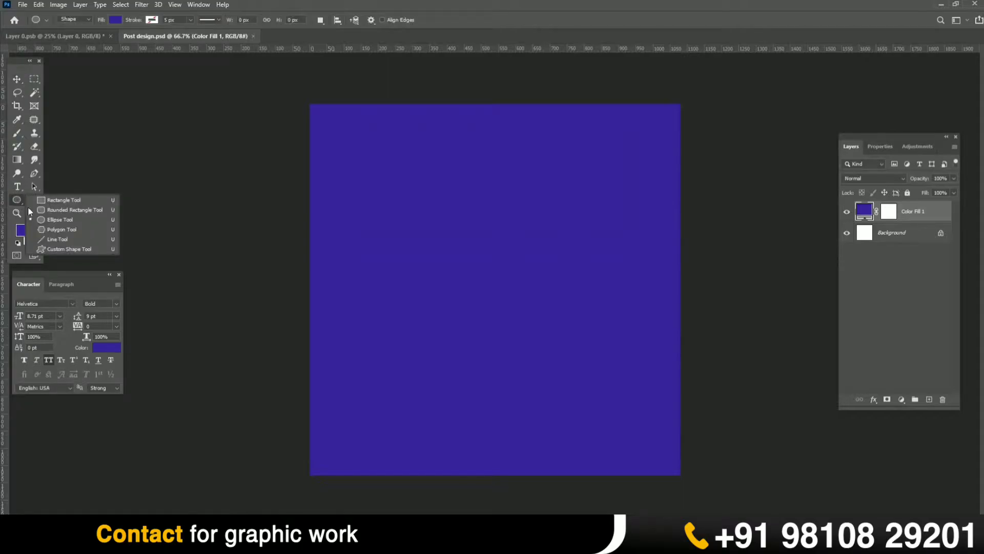
left_click(52, 220)
left_click_drag(416, 171, 606, 377)
left_click(17, 79)
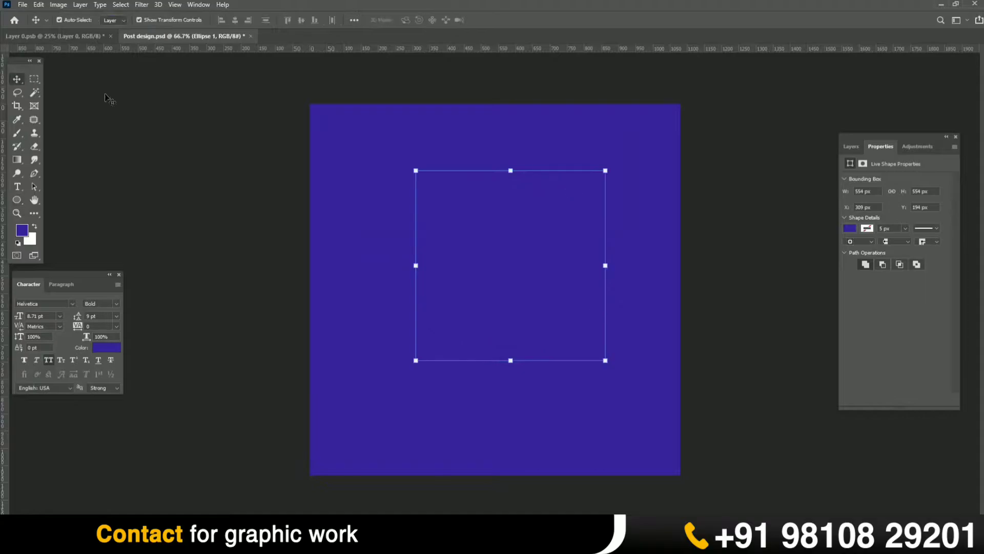
Apply an orange-to-yellow linear Gradient Overlay to the large circle's layer
left_click(21, 231)
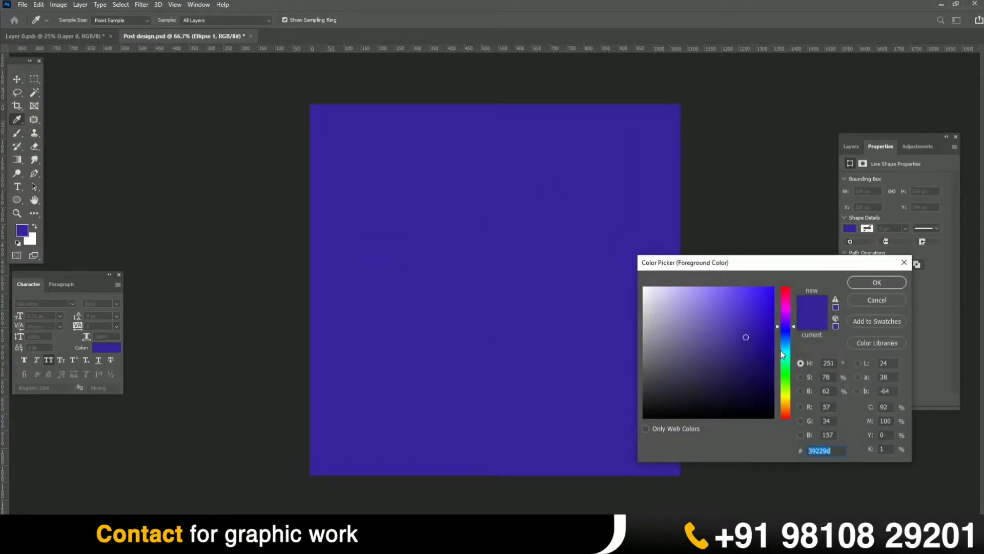
left_click(905, 262)
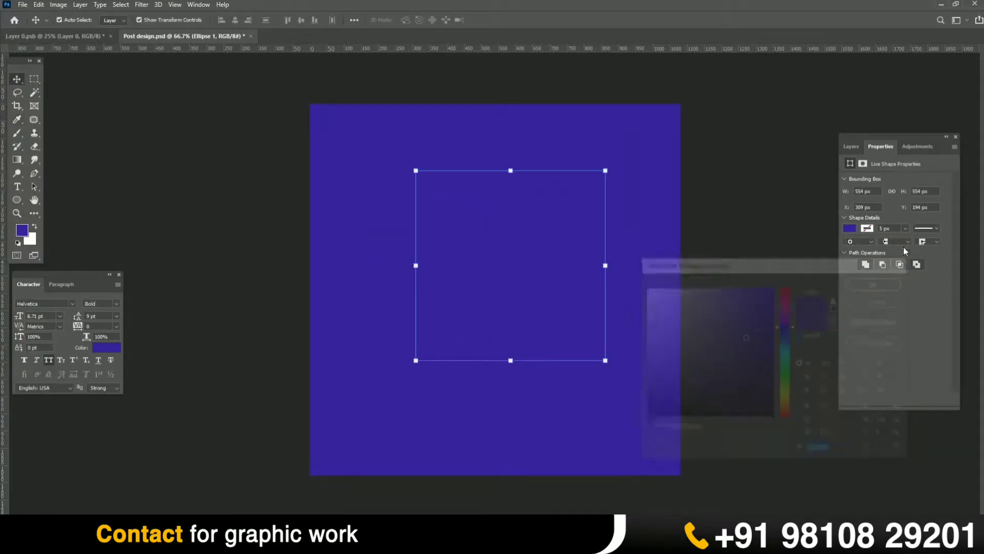
left_click(852, 146)
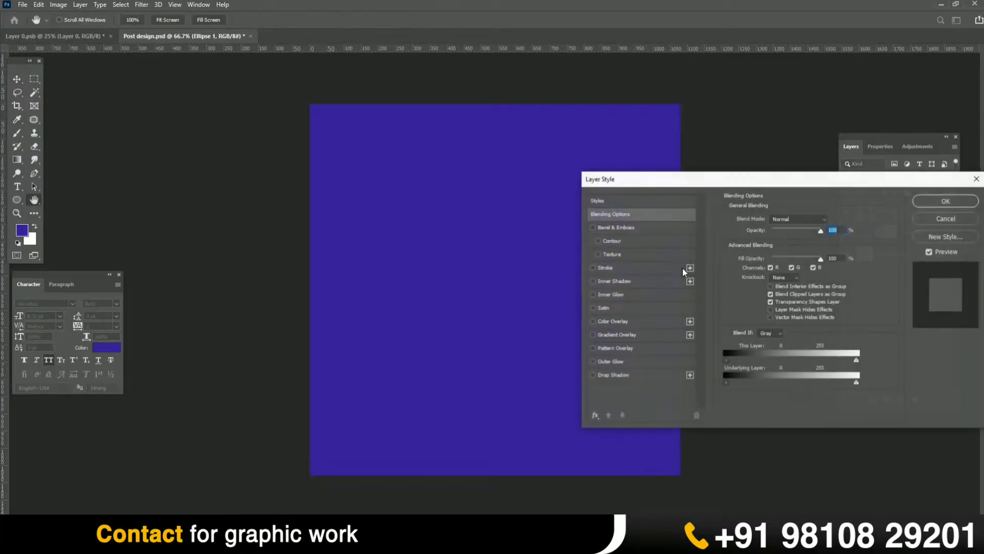
left_click(639, 335)
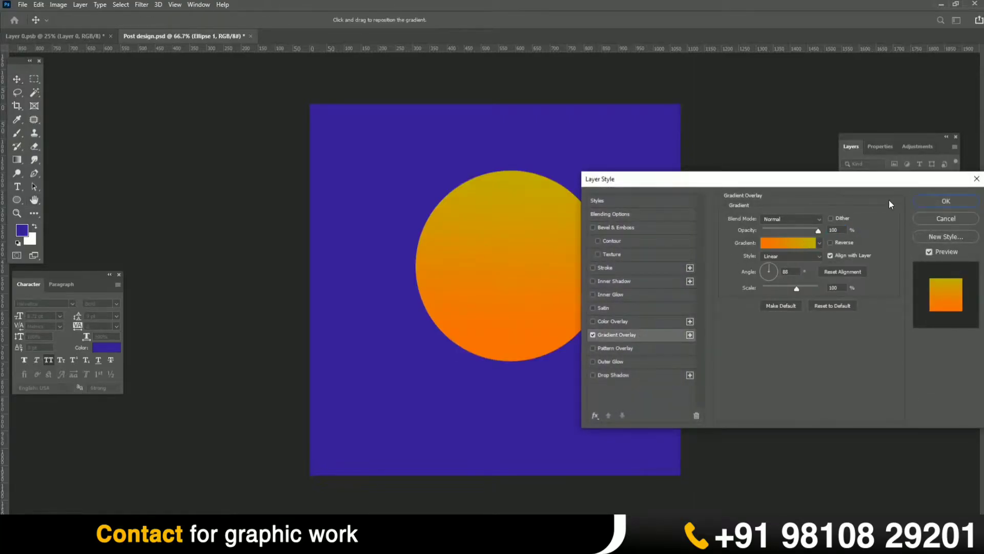
left_click(946, 201)
Center the large gradient circle horizontally and vertically on the canvas
left_click_drag(546, 230, 533, 246)
left_click(59, 20)
left_click(301, 20)
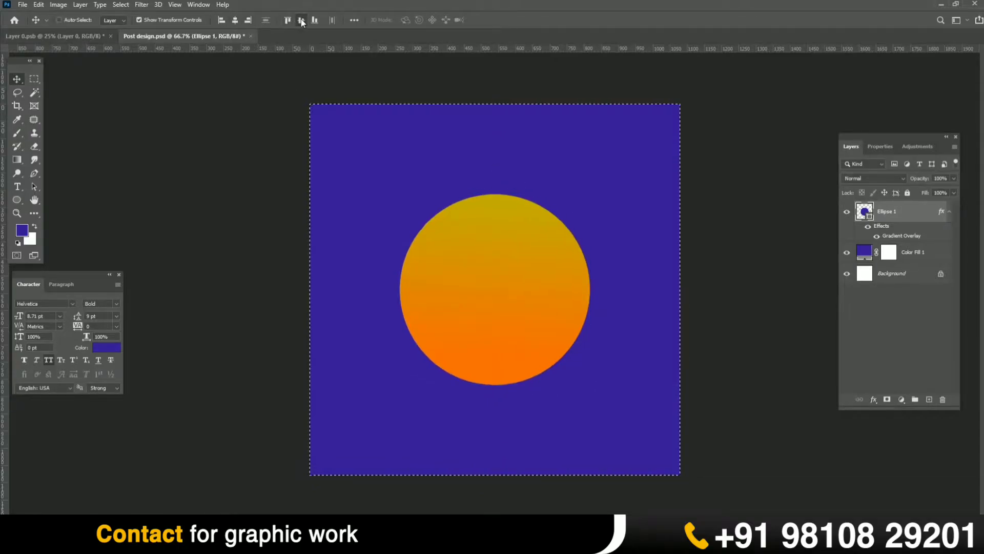
Warp the large circle into an irregular rounded triangle with a wide top and a tip low and left of center
key("ctrl+t")
right_click(493, 217)
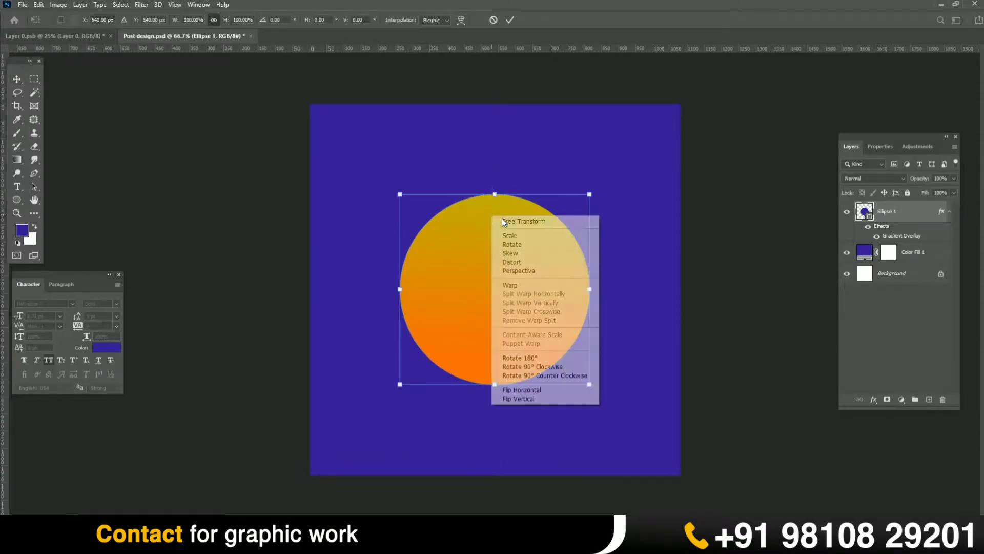
left_click(526, 286)
left_click_drag(556, 261, 589, 235)
left_click_drag(528, 325, 545, 405)
left_click_drag(488, 349, 530, 326)
left_click_drag(454, 362, 445, 406)
left_click_drag(428, 259, 404, 241)
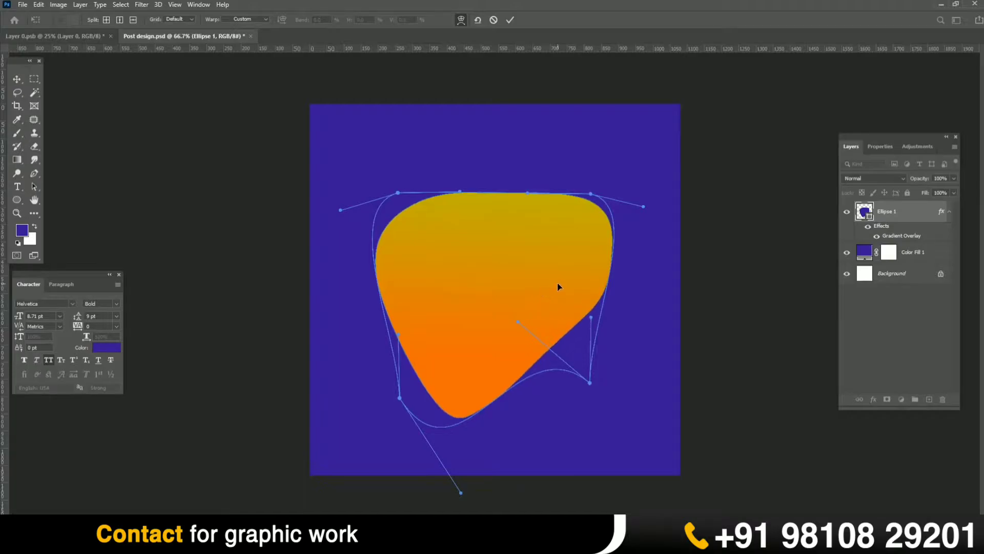
left_click(14, 76)
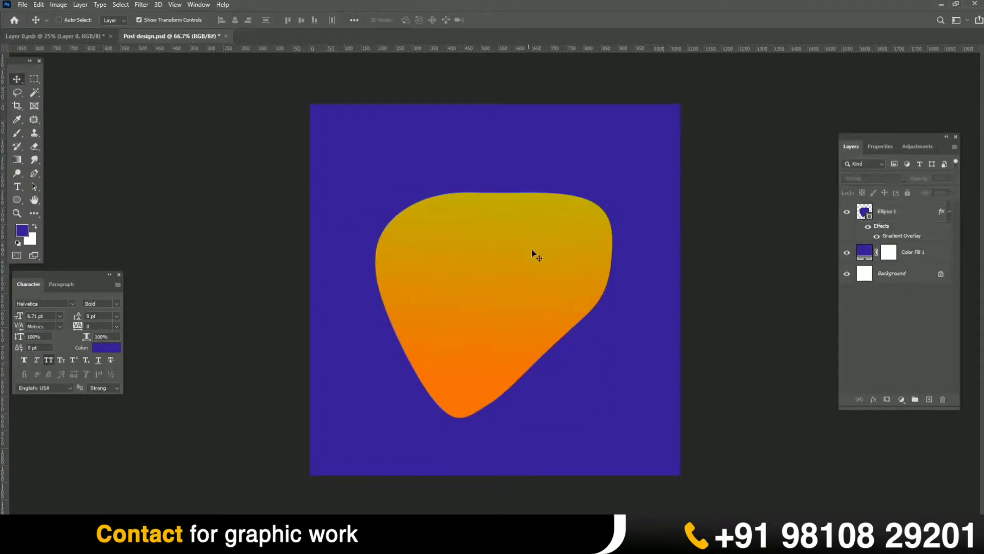
Add a 60% opacity copy of the warped shape, rotated about 20° counterclockwise, and save the document
left_click_drag(904, 216, 934, 402)
left_click_drag(928, 184, 900, 182)
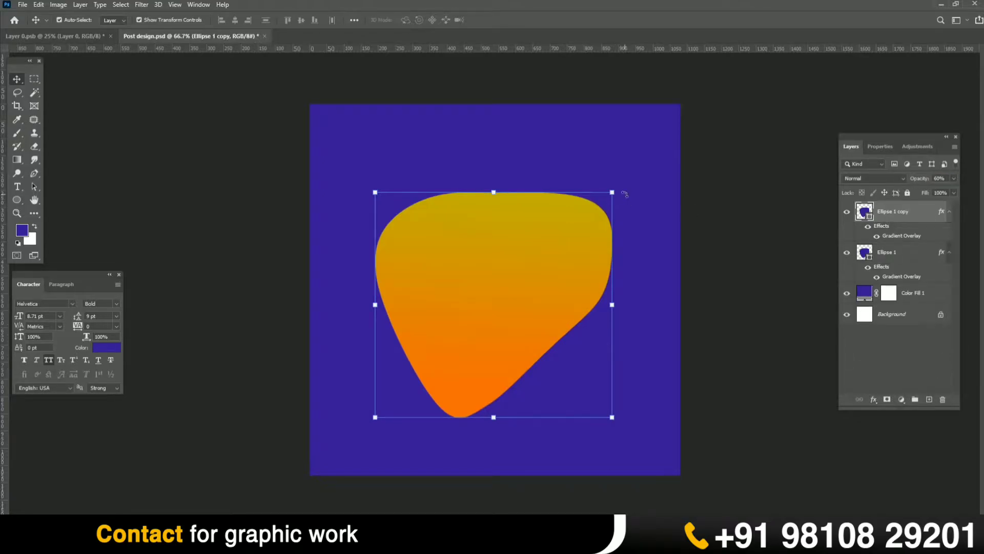
left_click_drag(625, 194, 579, 152)
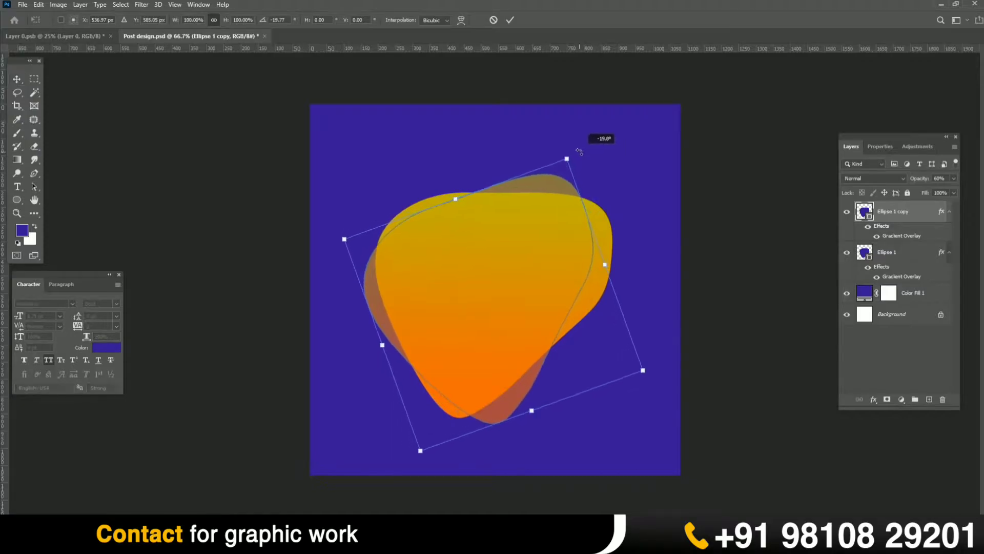
double_click(518, 245)
left_click(174, 206)
key("ctrl+s")
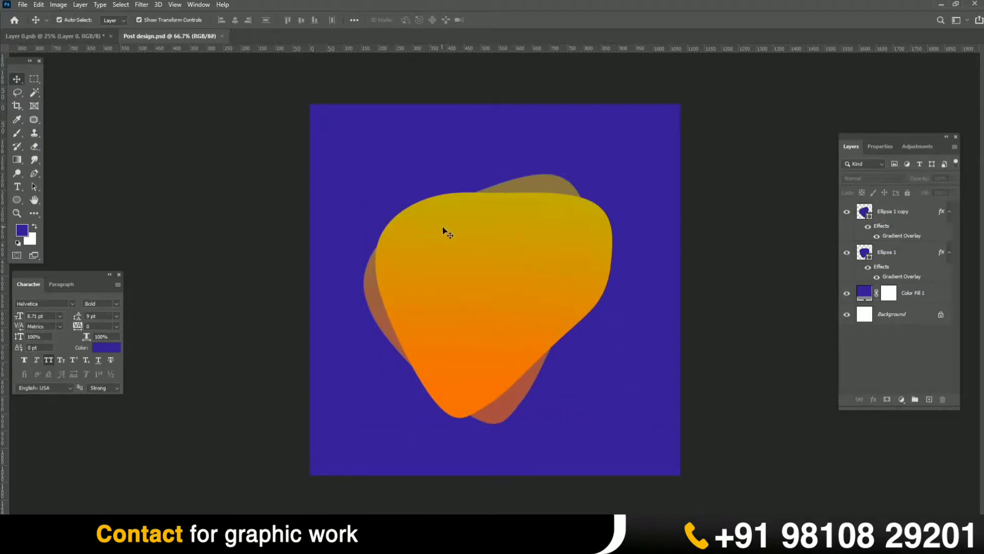
Draw a small circle about 135 px in diameter near the canvas's upper-left corner
left_click(521, 222)
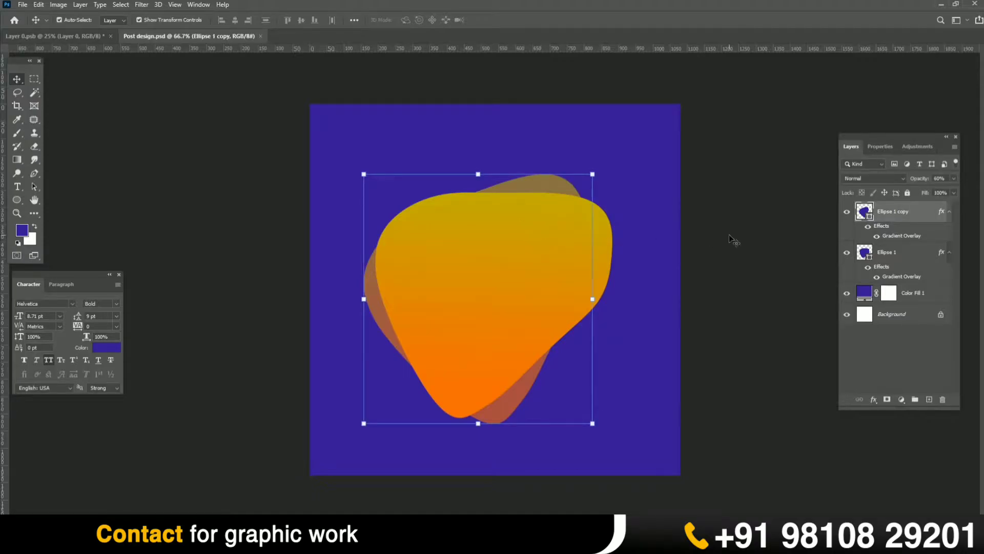
left_click(100, 217)
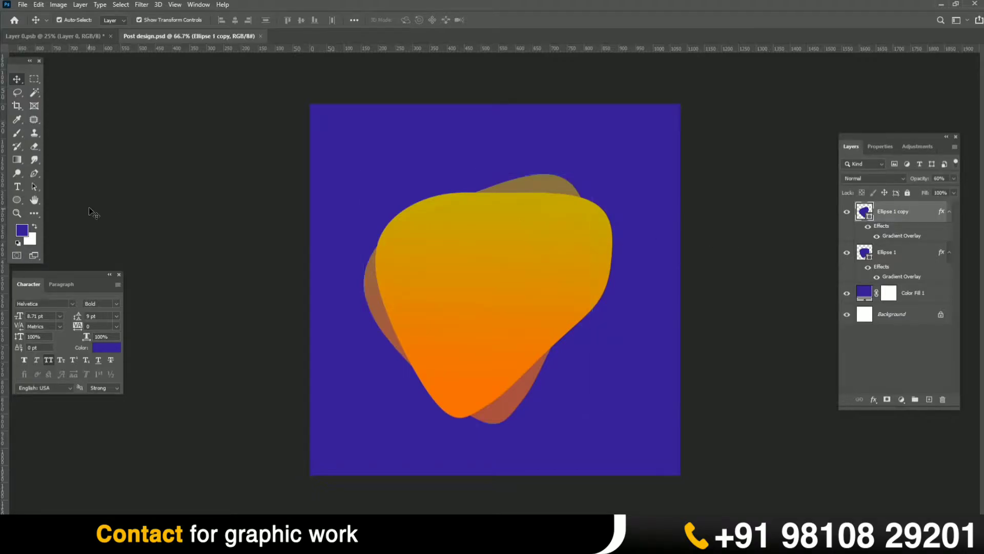
left_click(17, 200)
left_click_drag(355, 198, 371, 212)
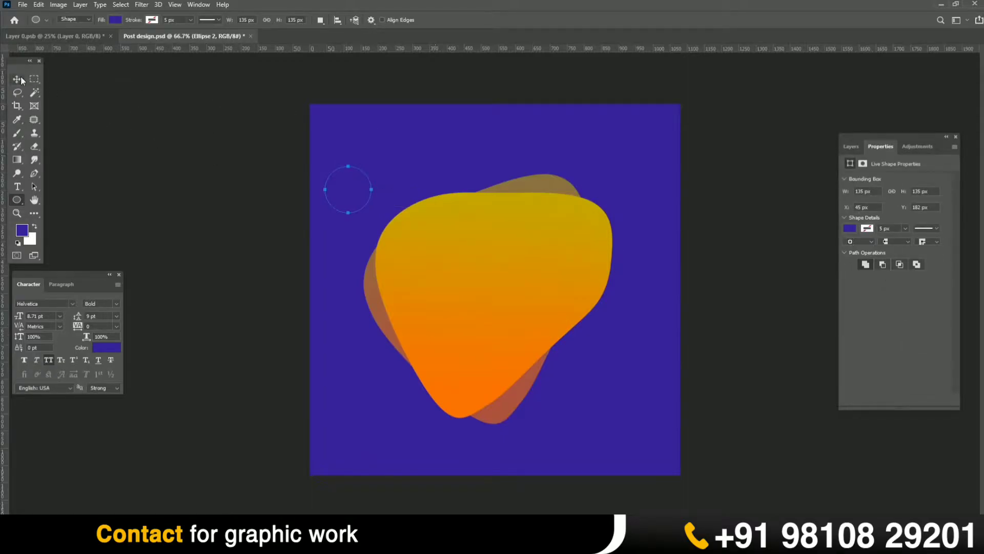
left_click(21, 78)
Copy the layer style of the translucent rotated copy, "Ellipse 1 copy"
left_click(846, 146)
right_click(909, 214)
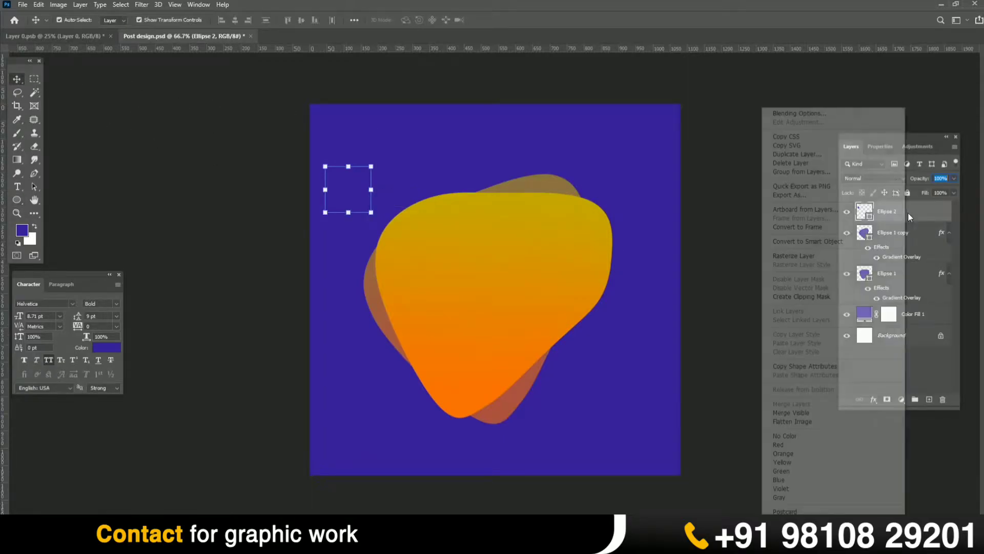
left_click(927, 234)
left_click(926, 237)
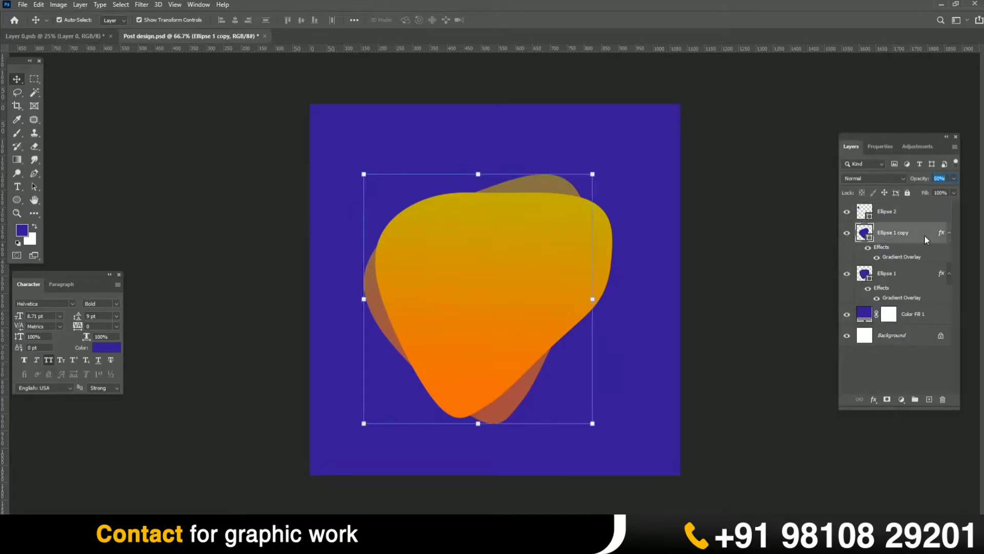
right_click(924, 235)
left_click(815, 334)
Draw another circle about 206 px in diameter over the canvas's upper-left edge
left_click(229, 165)
left_click(17, 200)
left_click_drag(307, 131, 377, 201)
left_click(17, 79)
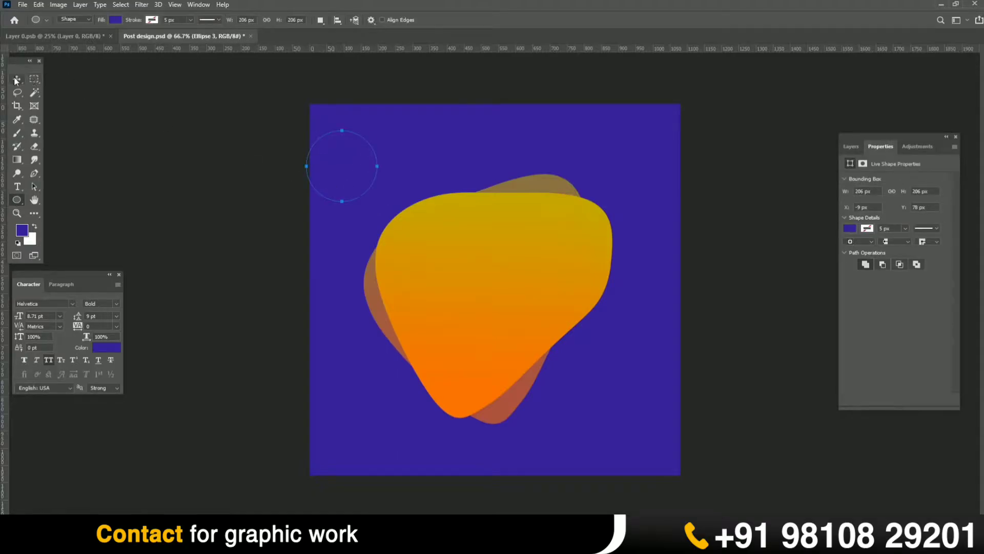
Paste the copied gradient layer style onto the 206 px circle and set its opacity to 100%
left_click(849, 147)
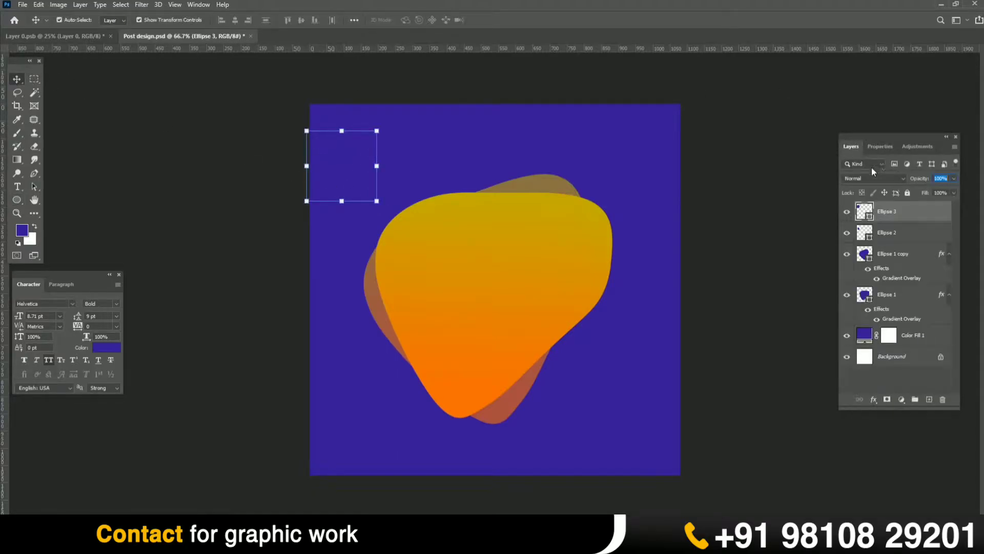
right_click(896, 210)
left_click(803, 342)
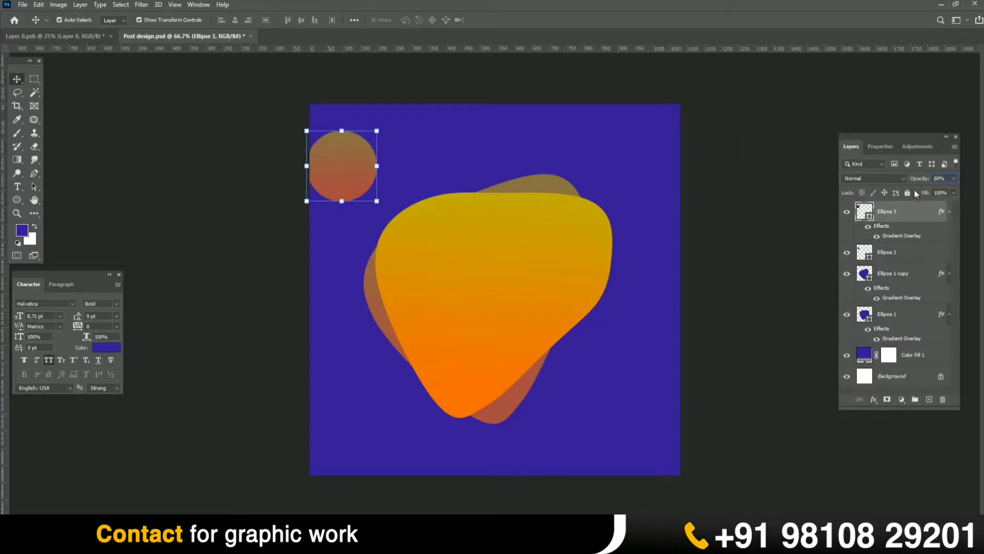
key("0")
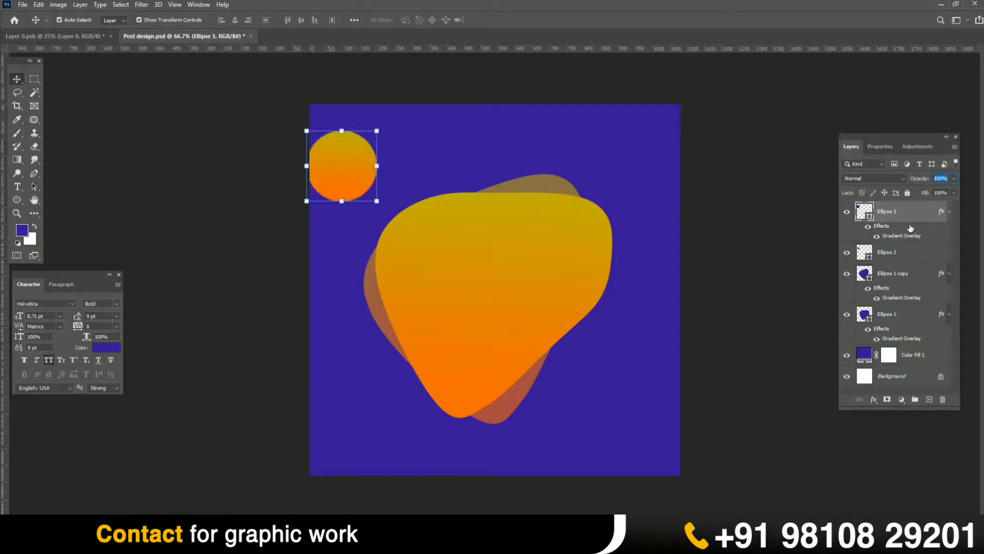
Paste the copied gradient layer style onto the smaller 135 px circle and set its opacity to 100%
left_click(898, 255)
right_click(905, 257)
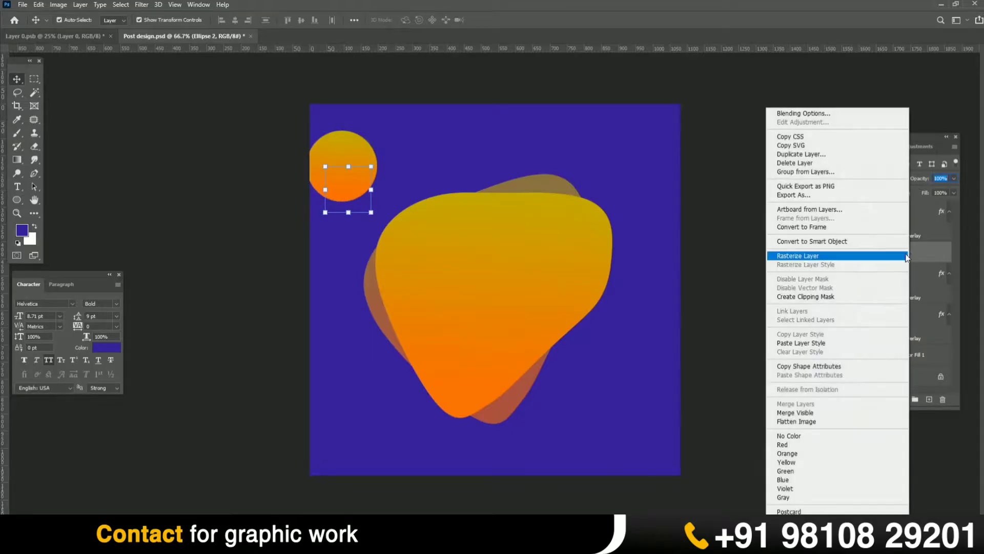
left_click(815, 343)
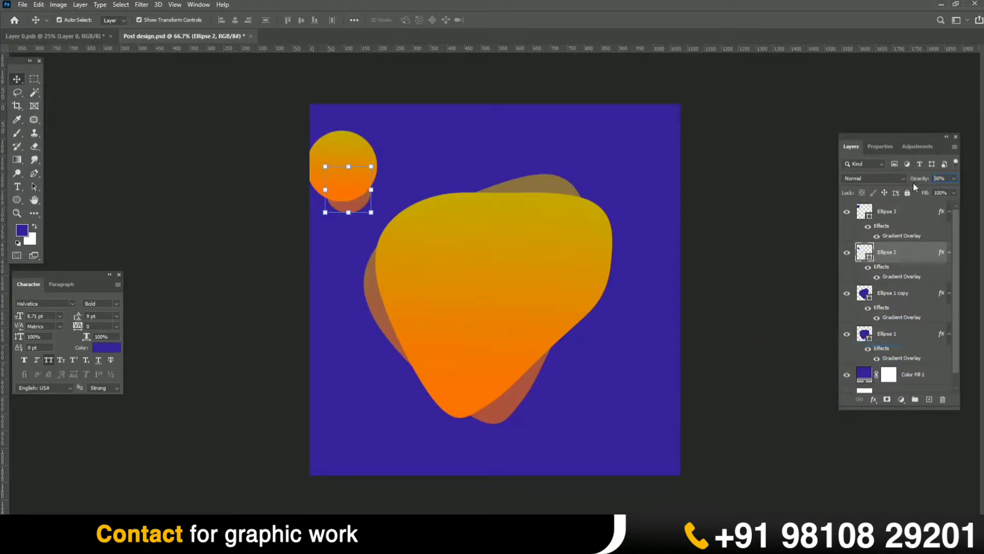
key("0")
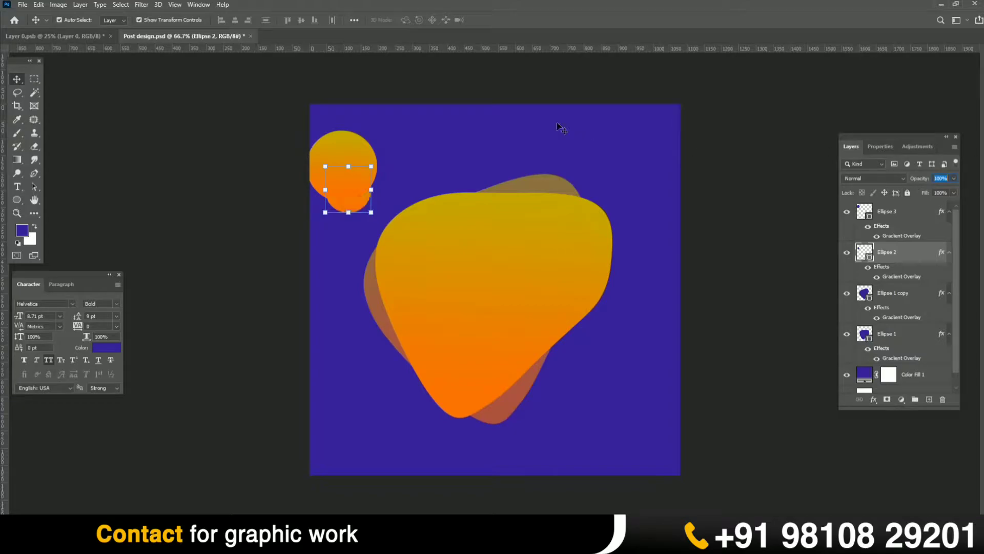
Move the smaller circle halfway off the canvas's lower right edge and shift the larger circle further off the upper left edge
left_click(380, 165)
left_click_drag(361, 186, 692, 349)
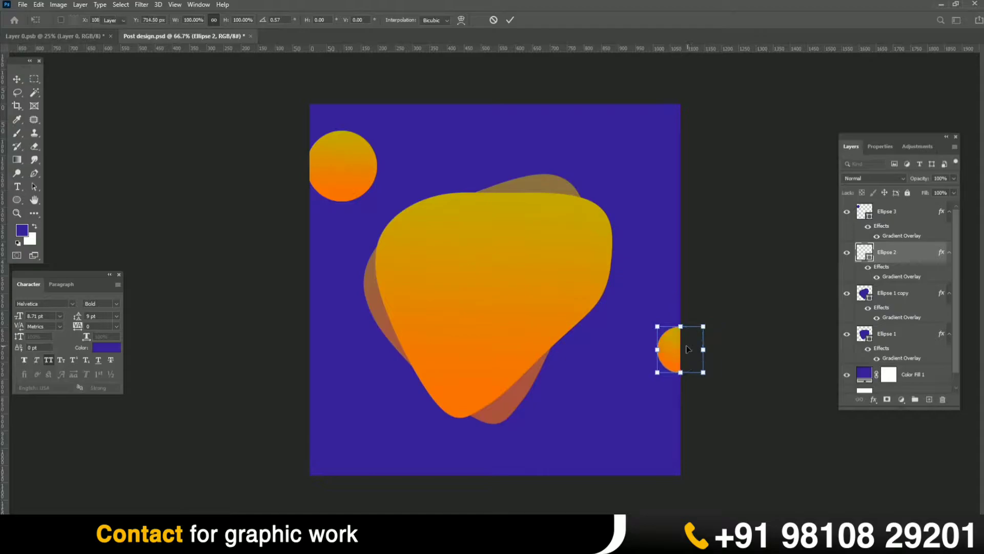
key("Return")
left_click_drag(353, 170, 331, 162)
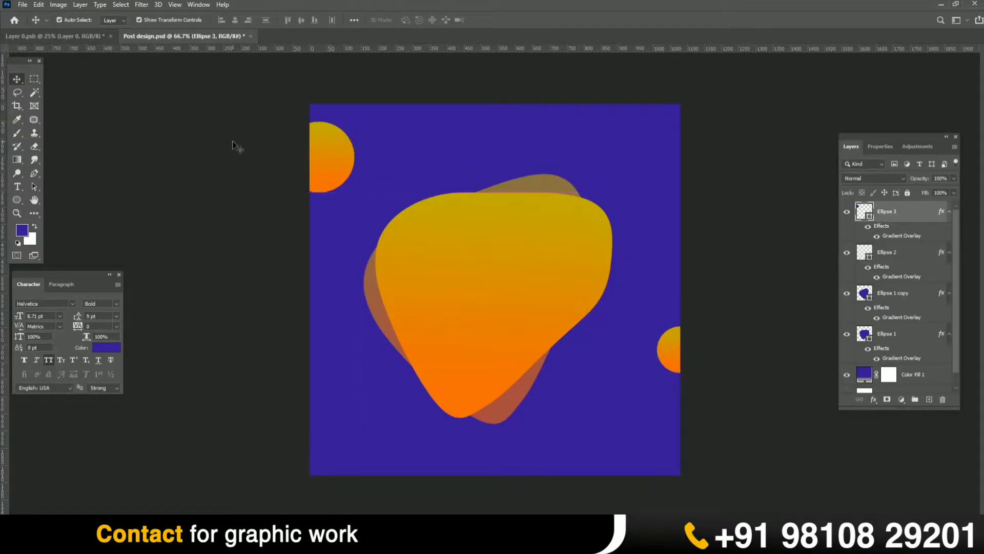
left_click(232, 140)
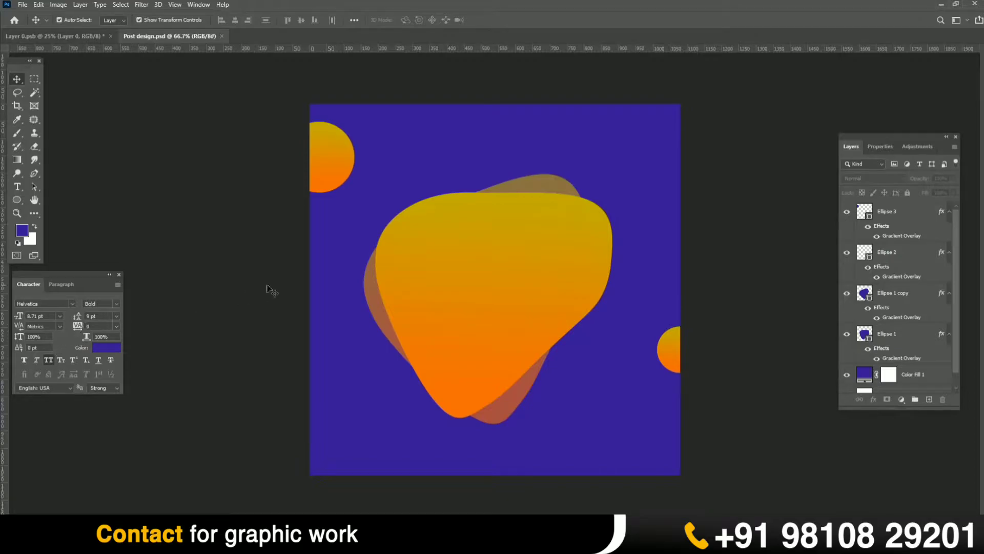
Draw a circle about 13 px in diameter between the blob and the canvas's right edge and fill it white
key("ctrl+plus")
key("ctrl+plus")
scroll(355, 345, "right", 8)
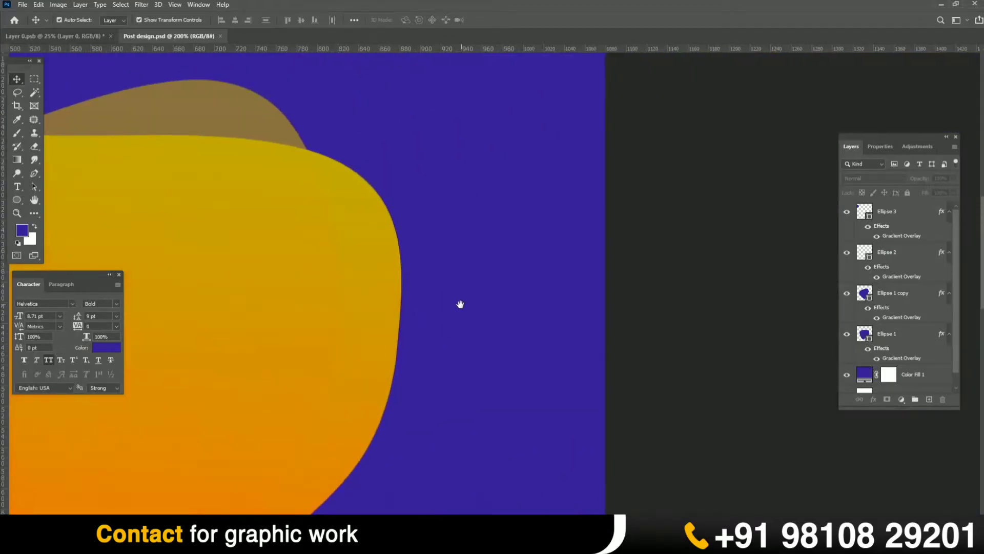
left_click(12, 200)
left_click_drag(490, 193, 503, 207)
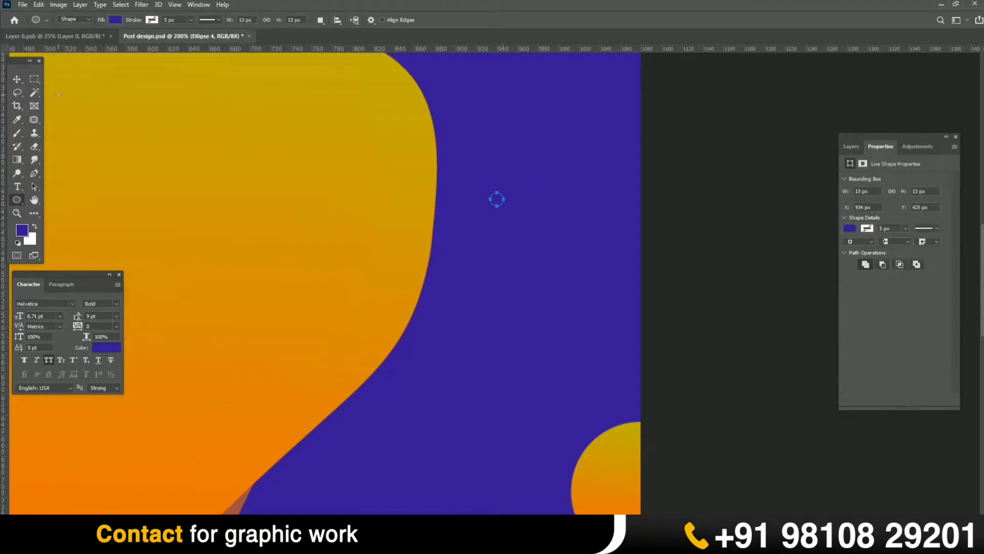
left_click(34, 227)
left_click(116, 20)
left_click(50, 75)
left_click(17, 79)
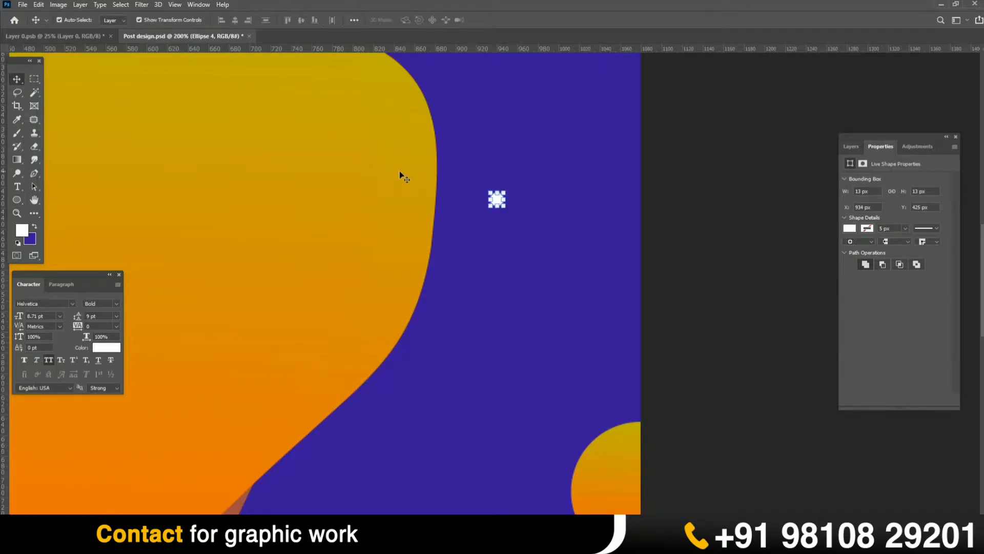
Scale the small white dot down to about 67%
key("ctrl+plus")
key("ctrl+plus")
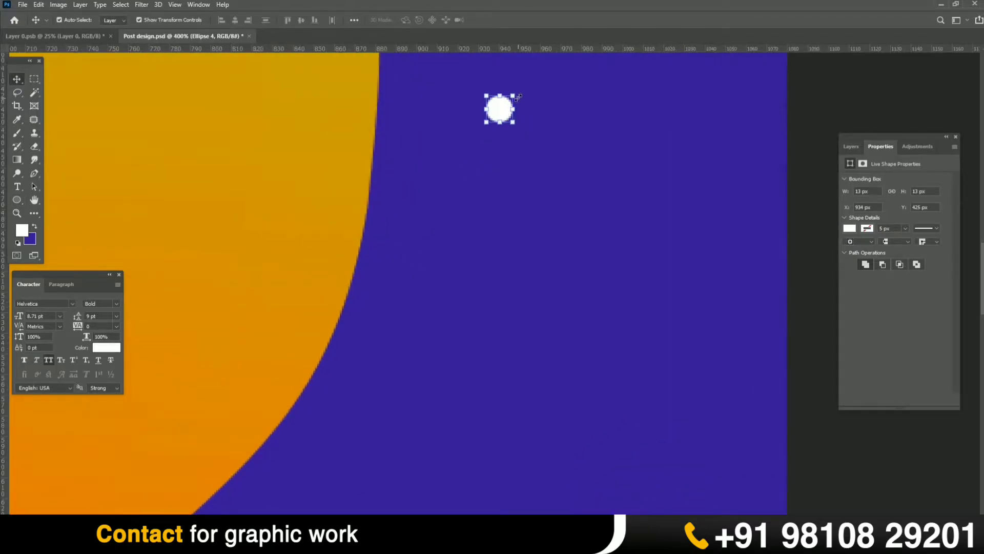
left_click_drag(515, 95, 506, 104)
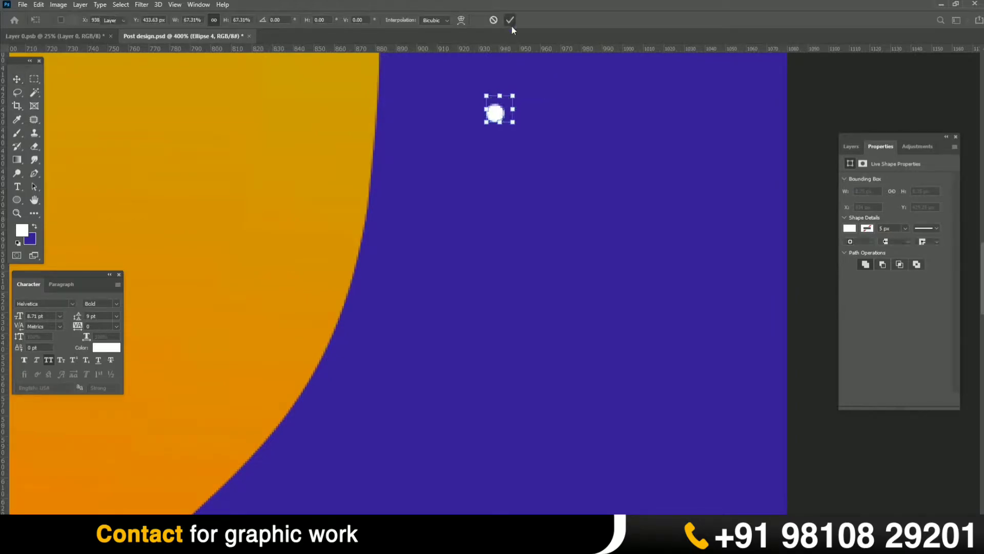
left_click(510, 20)
Duplicate the white dot twice, offsetting each copy 20 px to the right to form a row of three
left_click(852, 146)
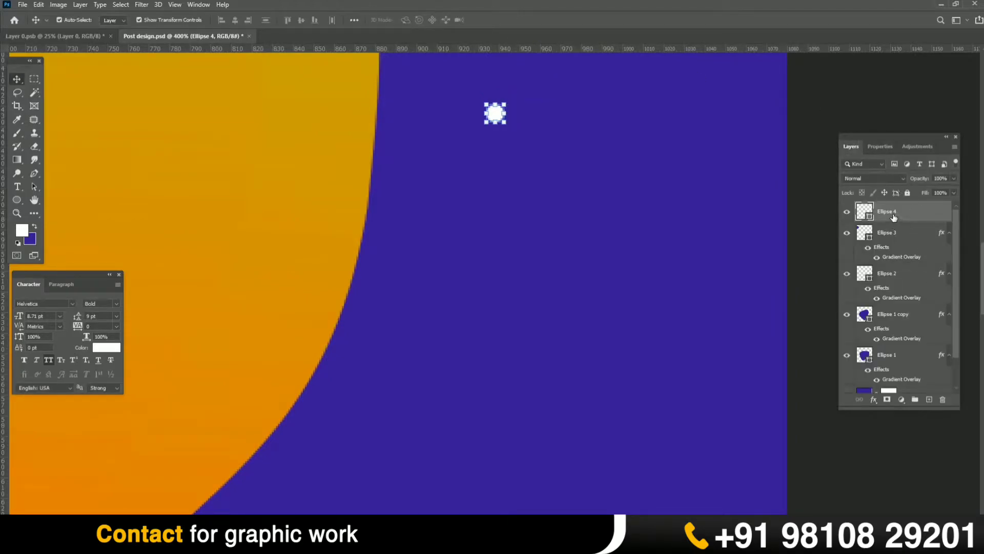
key("ctrl+j")
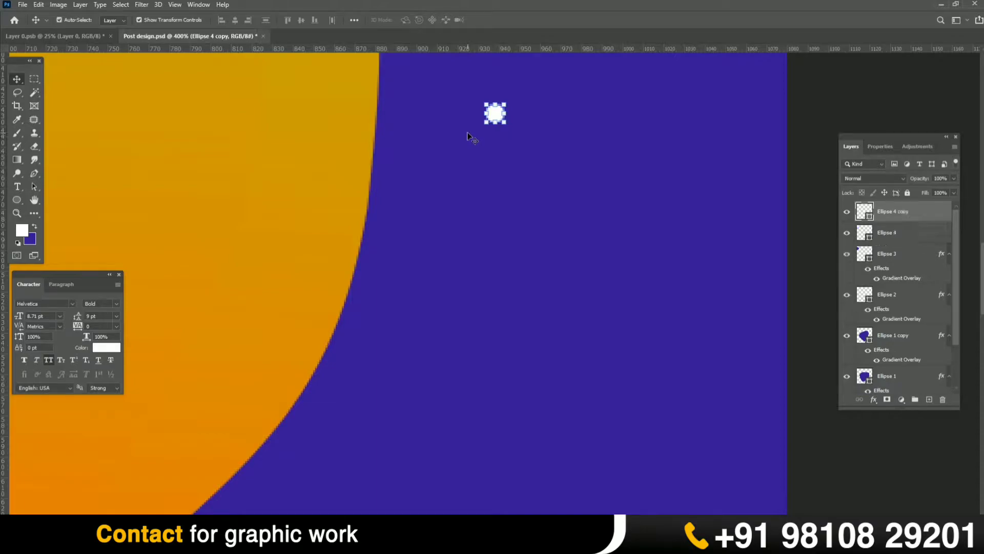
key("shift+Right")
key("shift+Right")
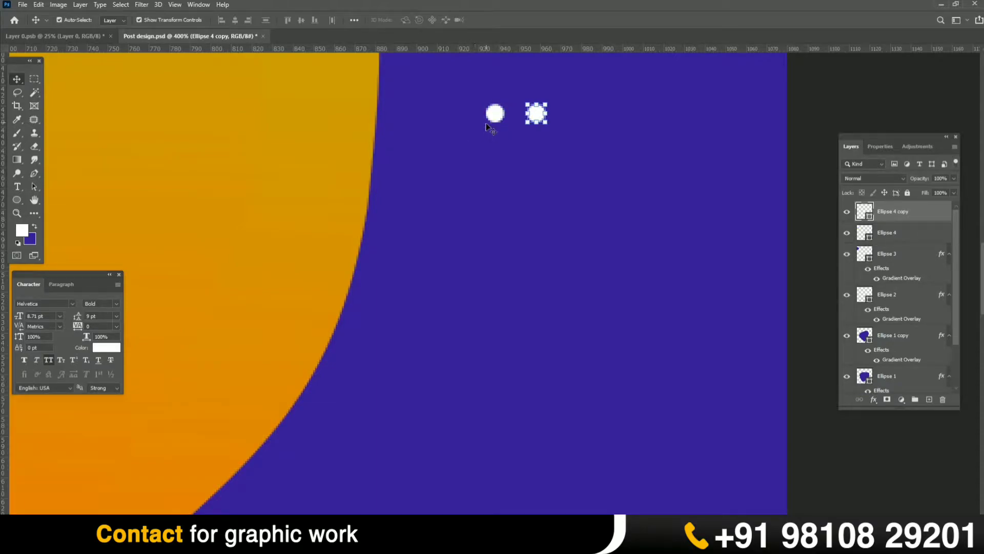
key("ctrl+j")
key("shift+Right")
key("shift+Right")
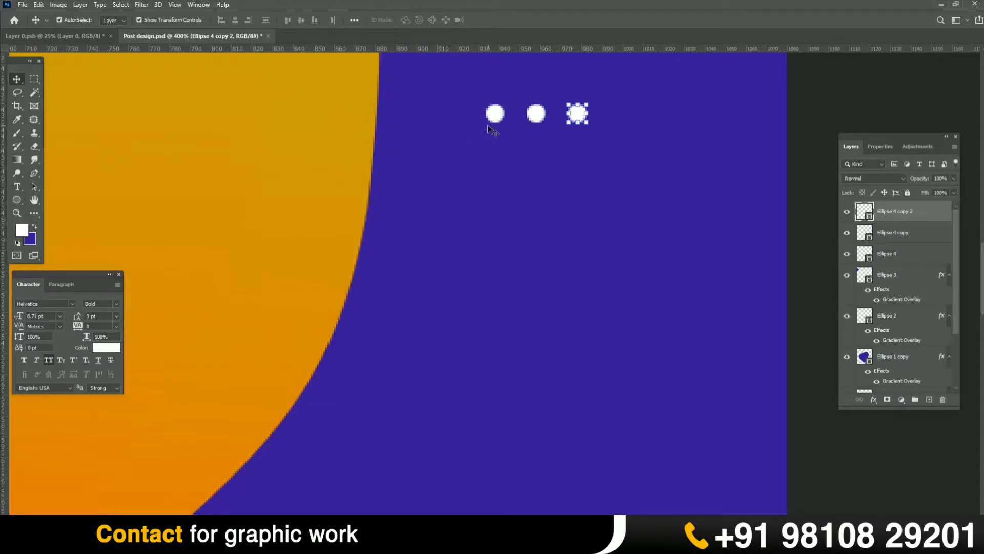
key("ctrl+j")
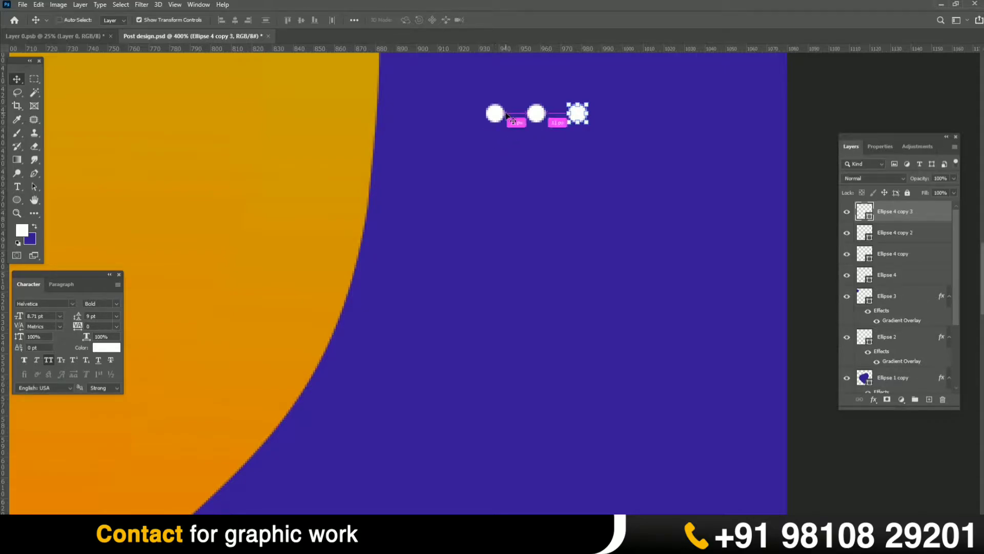
key("ctrl+z")
Duplicate the row of three dots three times, moving each copy 20 px down to form a grid of four rows
left_click(496, 116, "shift")
left_click(534, 118, "shift")
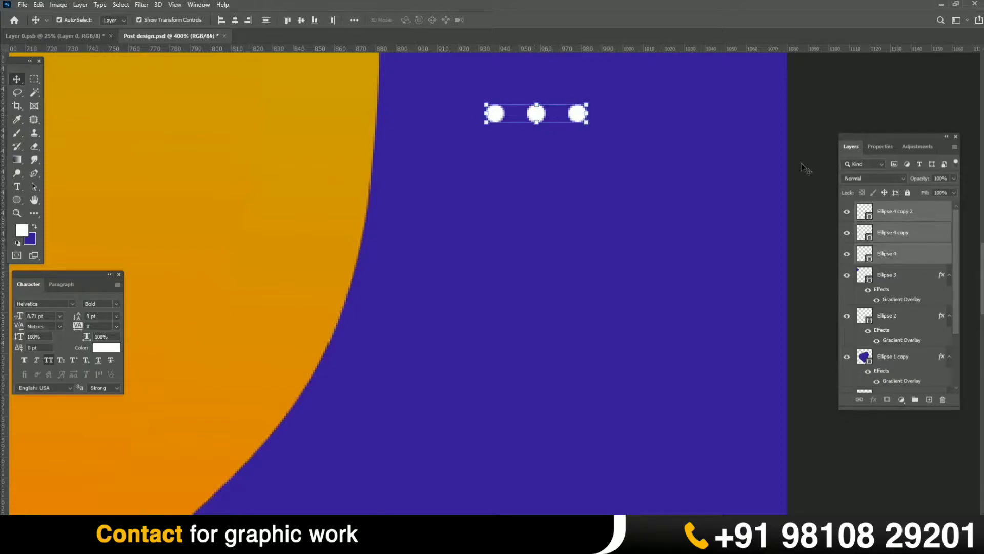
left_click_drag(904, 218, 929, 399)
key("shift+Down")
key("shift+Down")
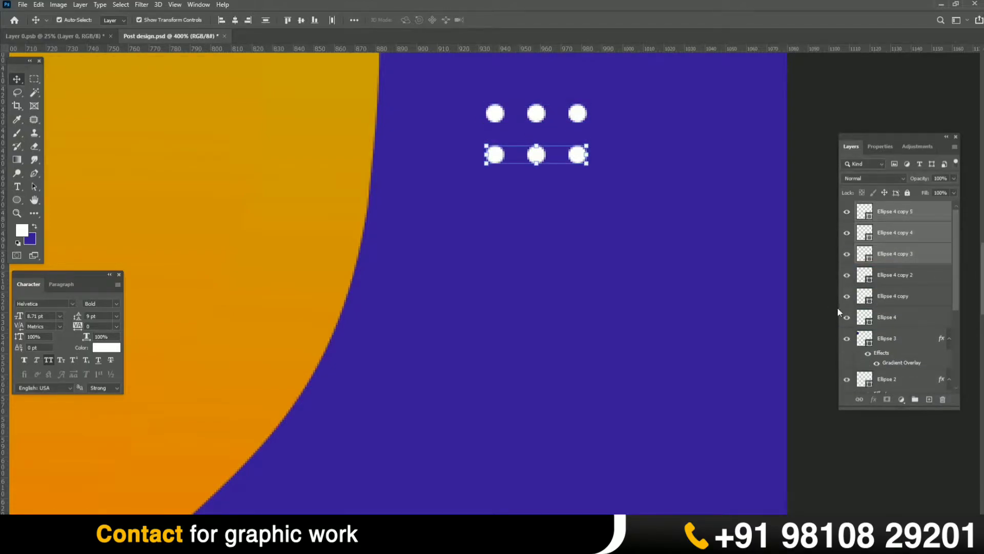
key("ctrl+j")
key("shift+Down")
key("shift+Down")
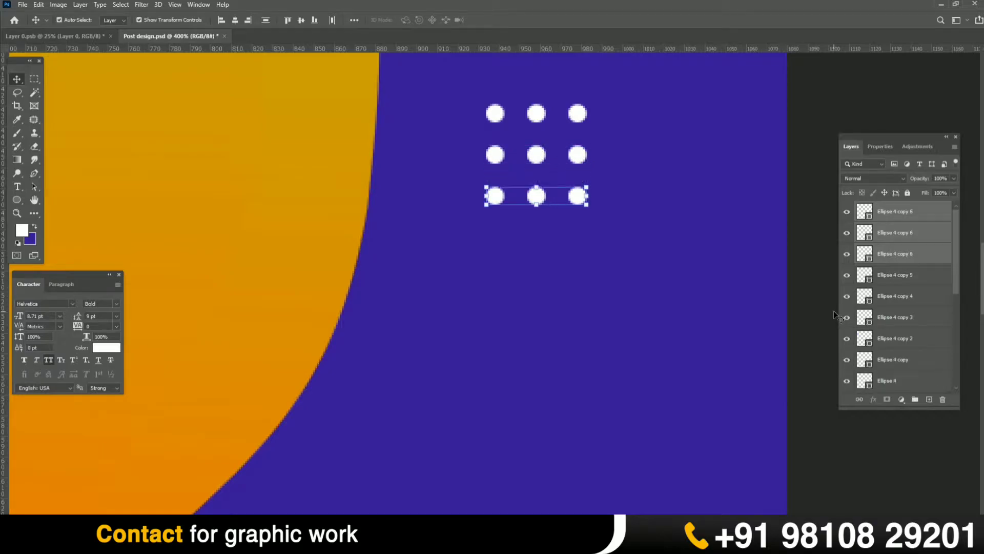
key("ctrl+j")
key("shift+Down")
key("shift+Down")
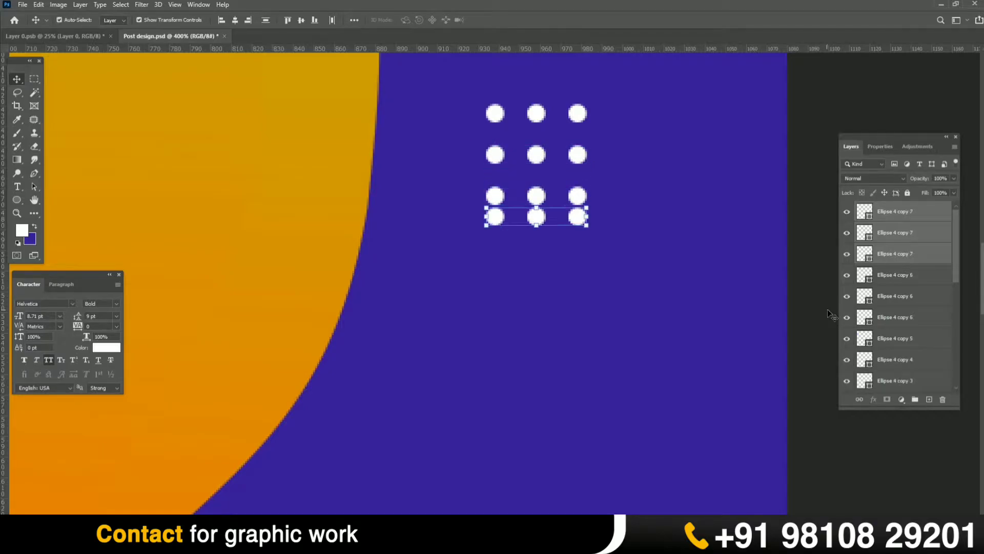
Lock the Color Fill 1 background layer and merge all twelve white dots into one layer
left_click(693, 191)
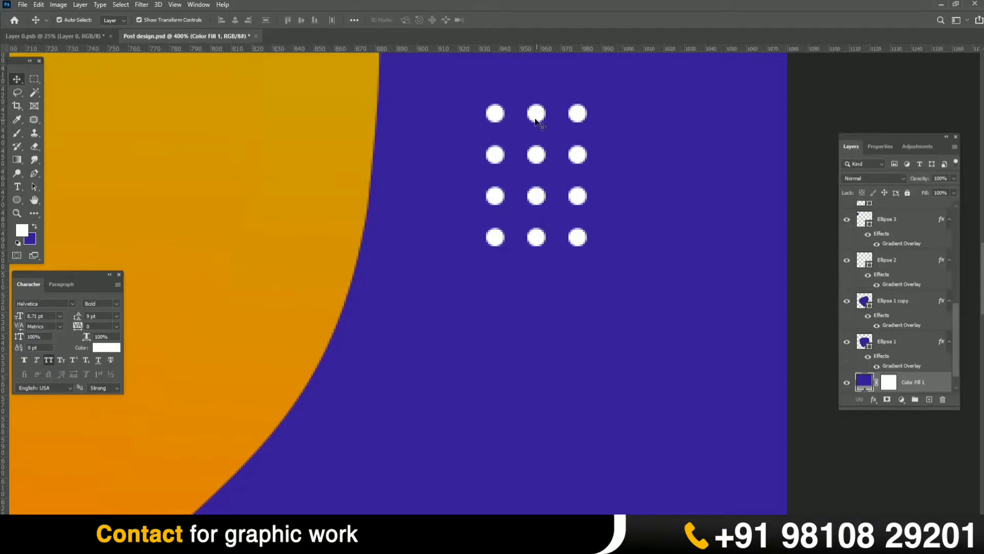
left_click(907, 193)
left_click_drag(464, 90, 626, 281)
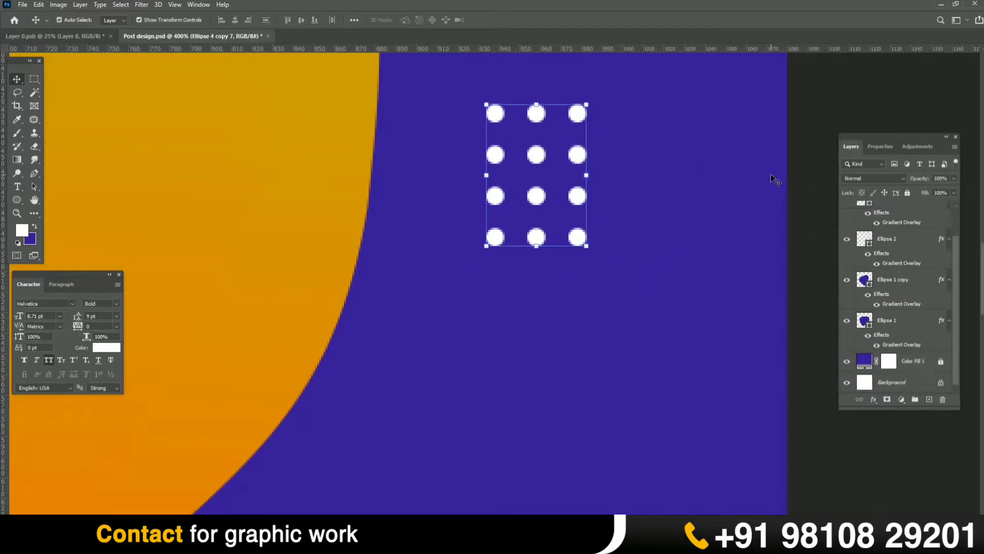
Place the dot grid partly off the canvas's right edge with a duplicate partly off its lower left edge, and save the document
key("ctrl+minus")
key("ctrl+minus")
key("ctrl+minus")
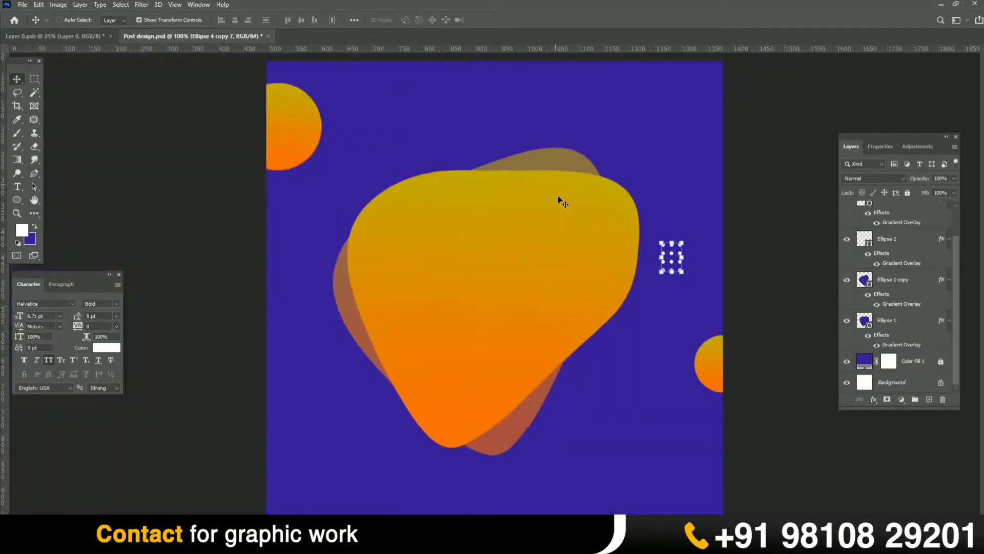
left_click_drag(653, 248, 322, 353)
key("Return")
left_click(270, 258)
left_click(264, 268)
key("ctrl+s")
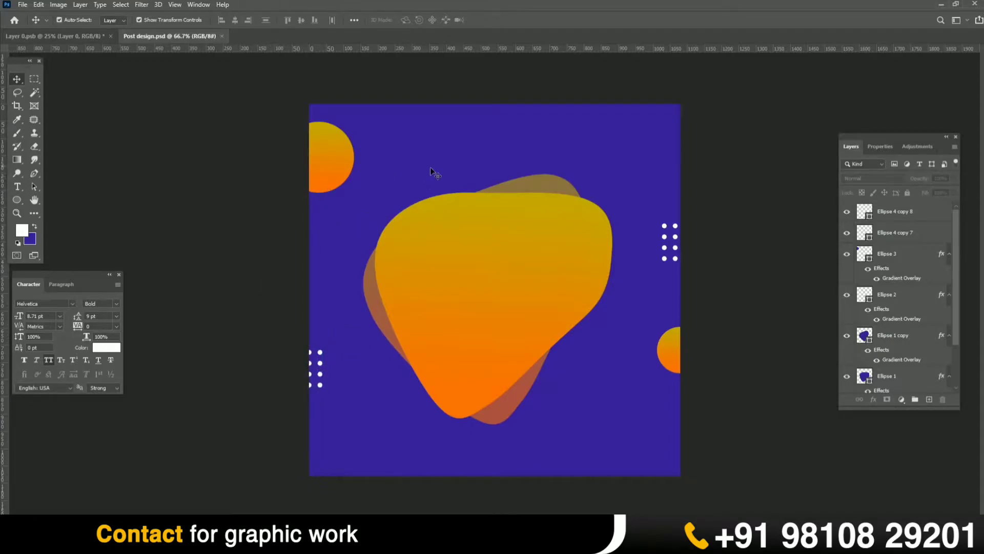
left_click(490, 245)
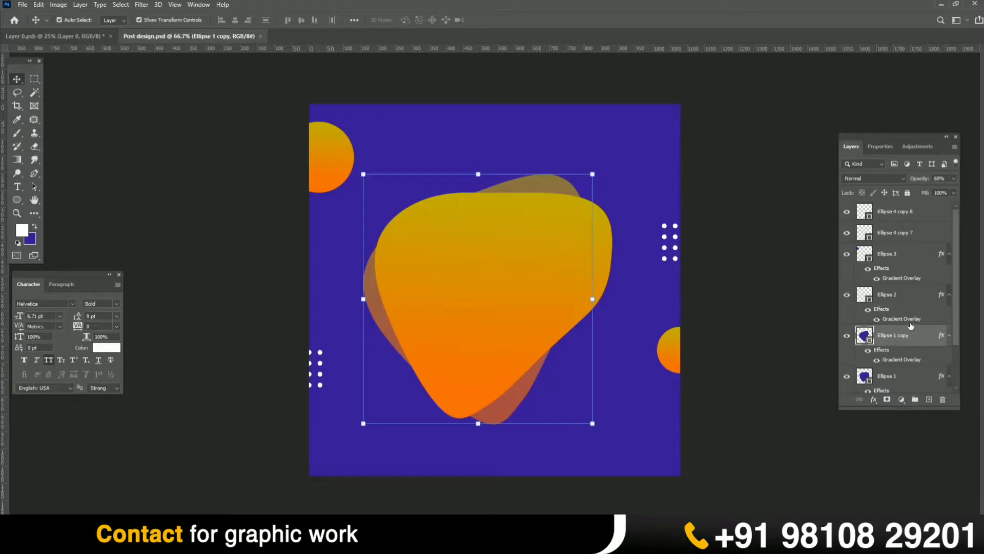
key("ctrl+j")
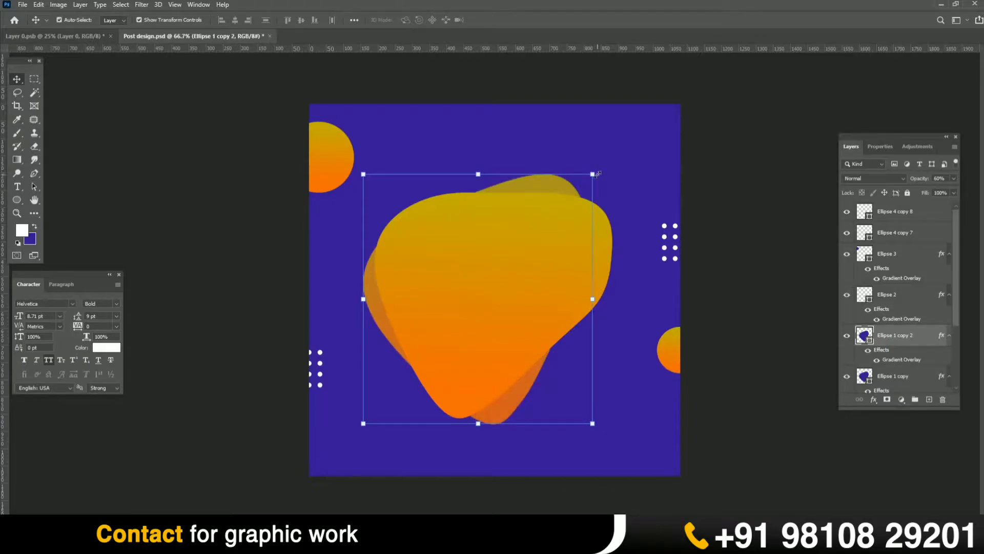
key("ctrl+z")
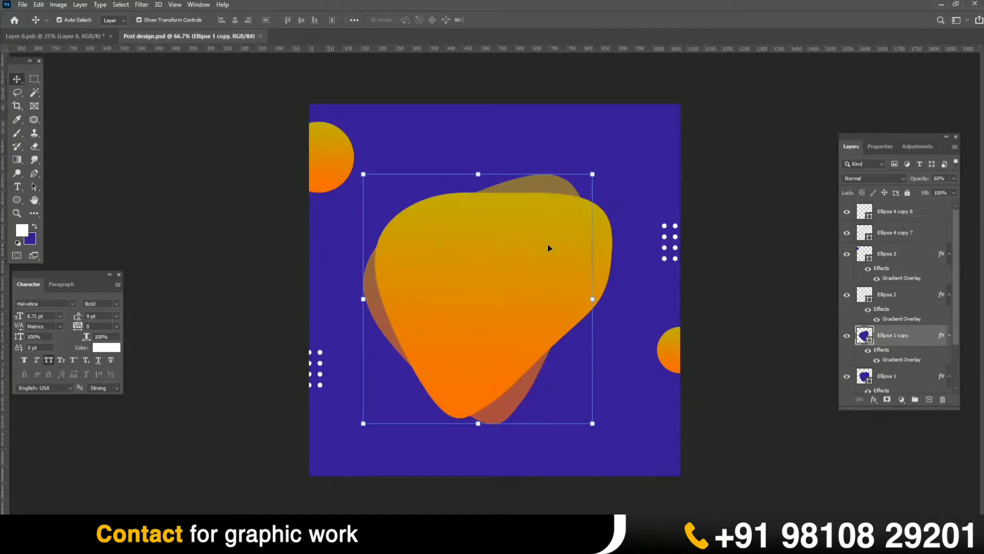
Duplicate the opaque front blob, Ellipse 1, and scale the copy down evenly to about 88.76%
left_click(425, 218)
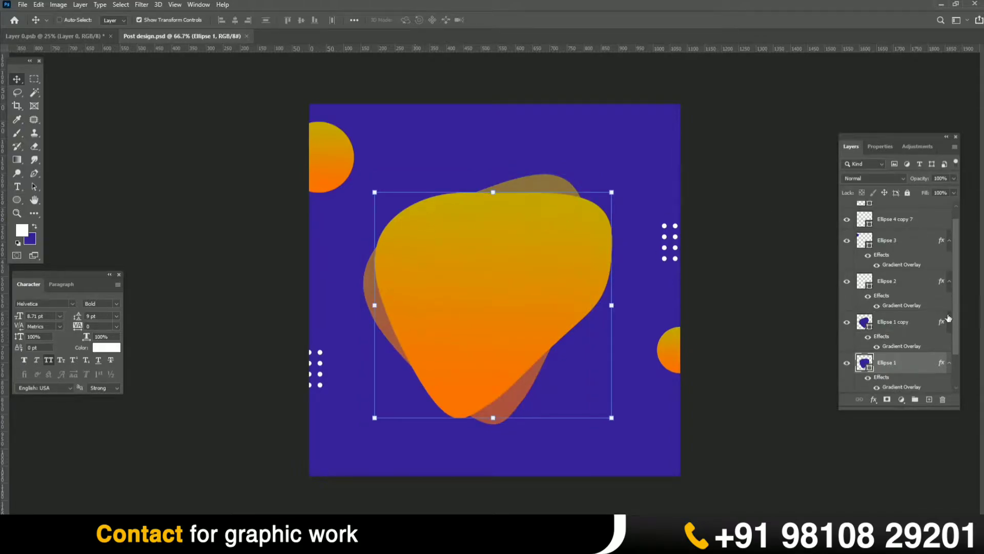
key("ctrl+j")
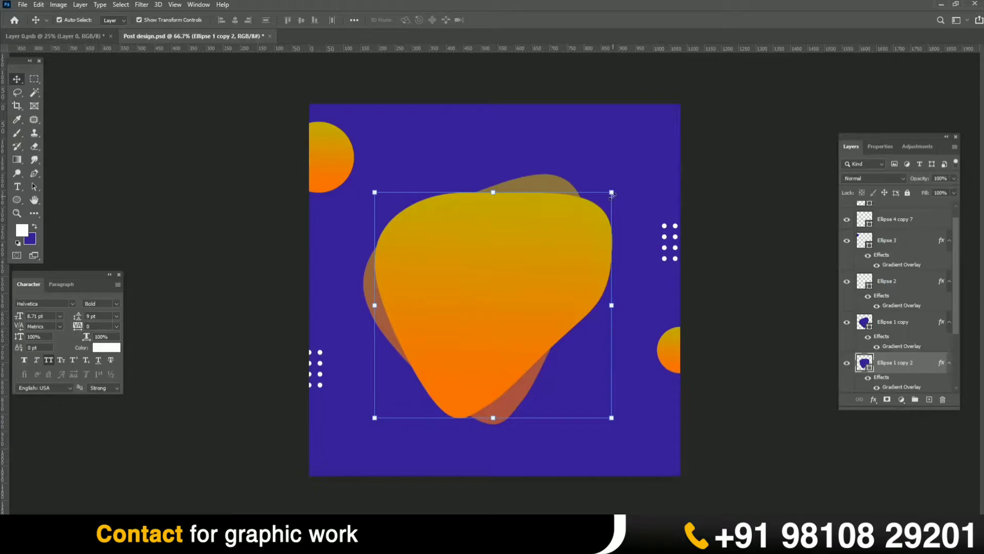
key("ctrl+t")
left_click_drag(612, 194, 600, 204)
left_click_drag(374, 418, 389, 403)
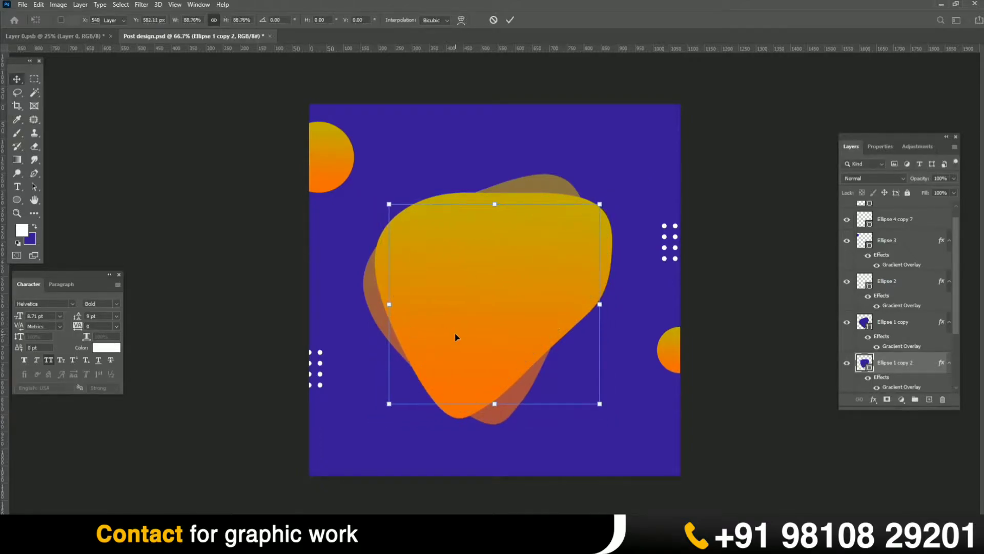
key("Return")
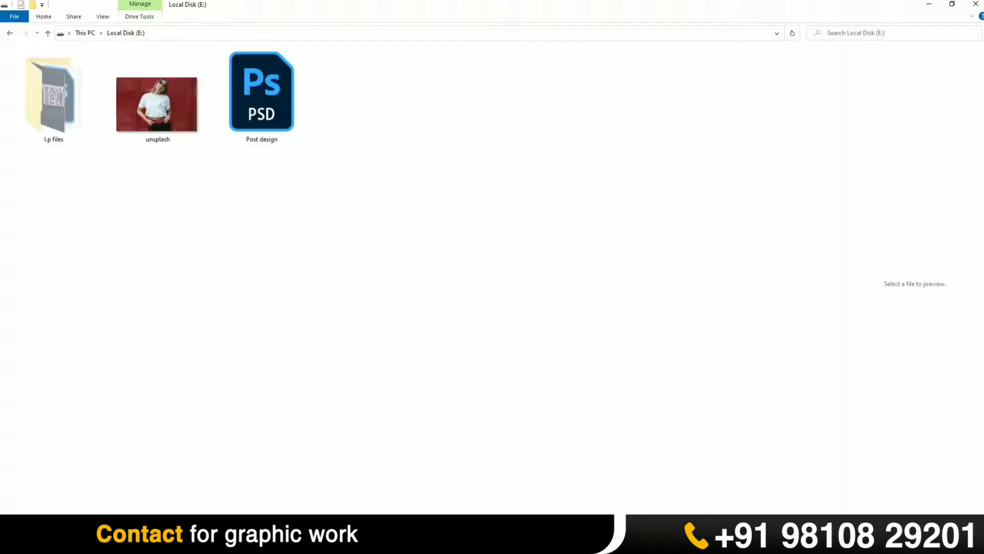
Bring the cut-out photo of the woman from the Layer 0.psb document into Post design.psd
left_click(168, 103)
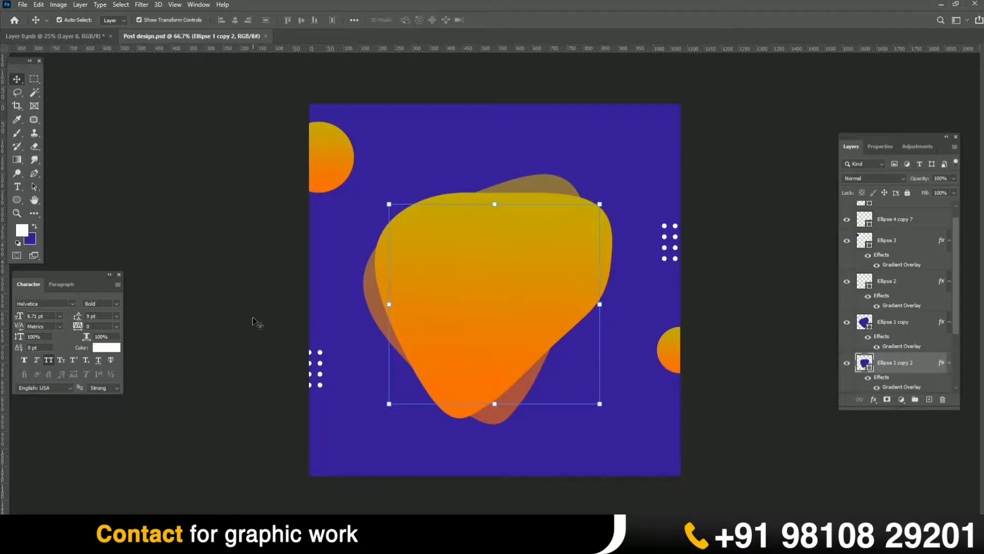
left_click(73, 39)
left_click_drag(447, 235, 165, 48)
left_click_drag(481, 251, 481, 252)
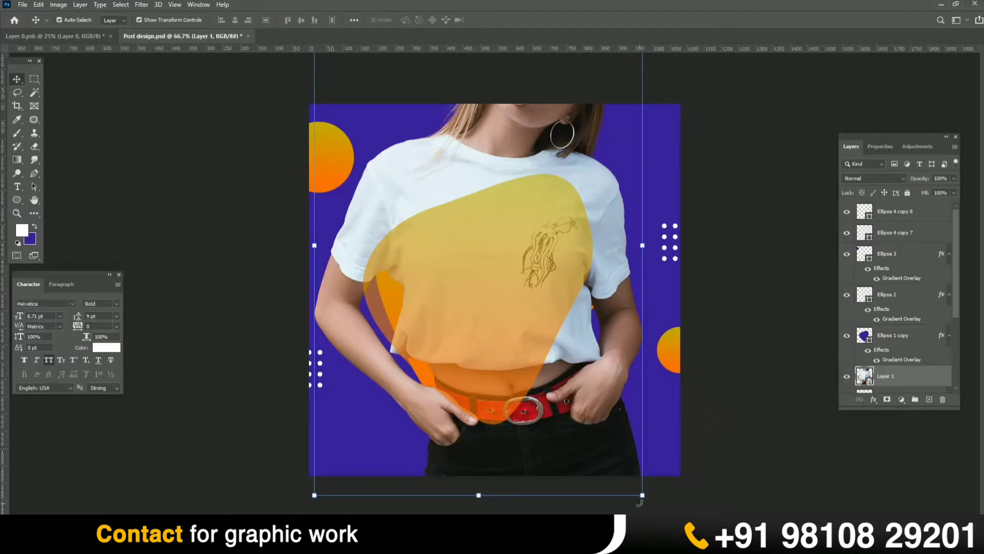
Scale the woman cut-out down and place it over the blob with her head just below the canvas's upper edge
left_click_drag(642, 496, 521, 308)
left_click_drag(476, 266, 525, 377)
key("Return")
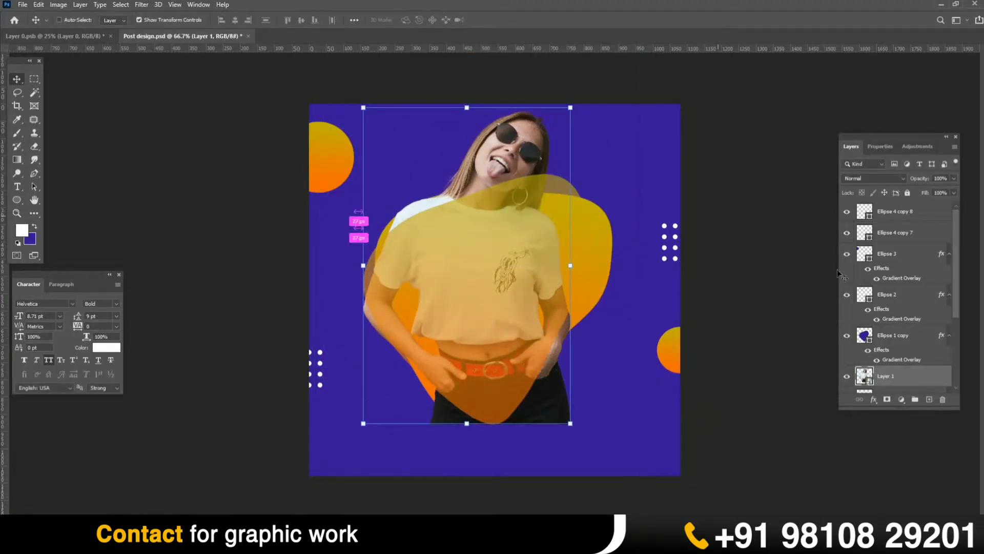
Move the woman's layer directly above Ellipse 1 copy and clip it to that shape
left_click_drag(927, 380, 909, 325)
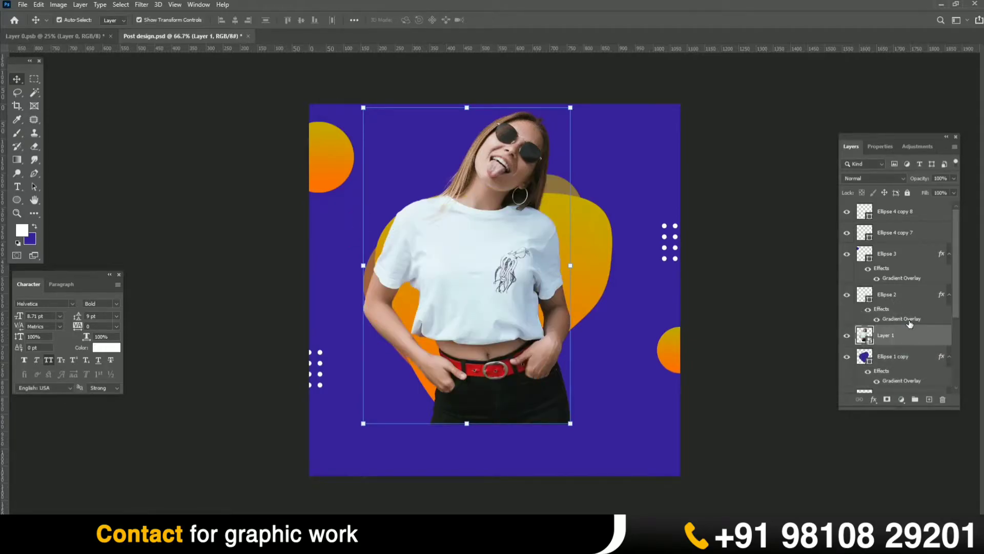
right_click(900, 345)
left_click(872, 320)
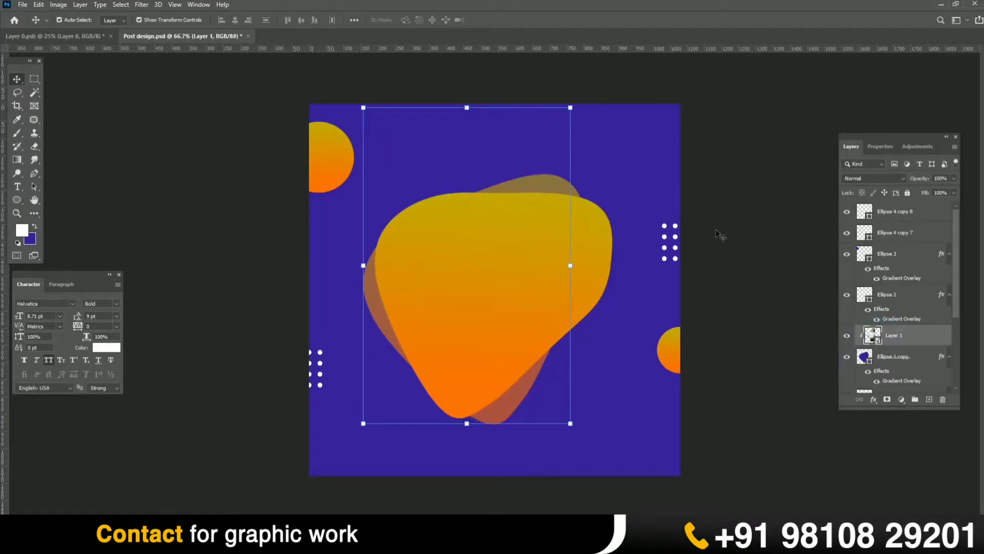
Try rasterizing the layer style of the Ellipse 1 copy shape beneath the photo, and undo it
left_click(913, 360)
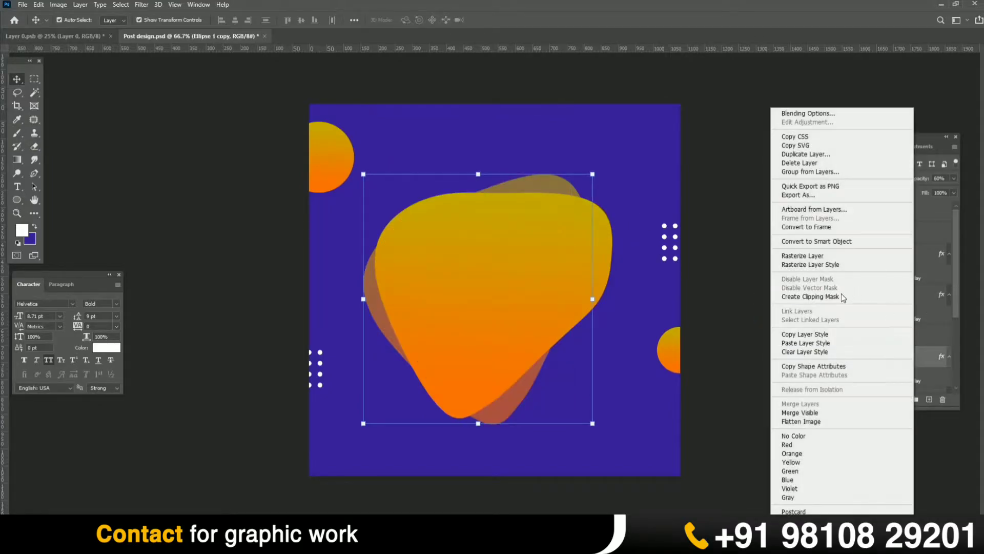
left_click(810, 264)
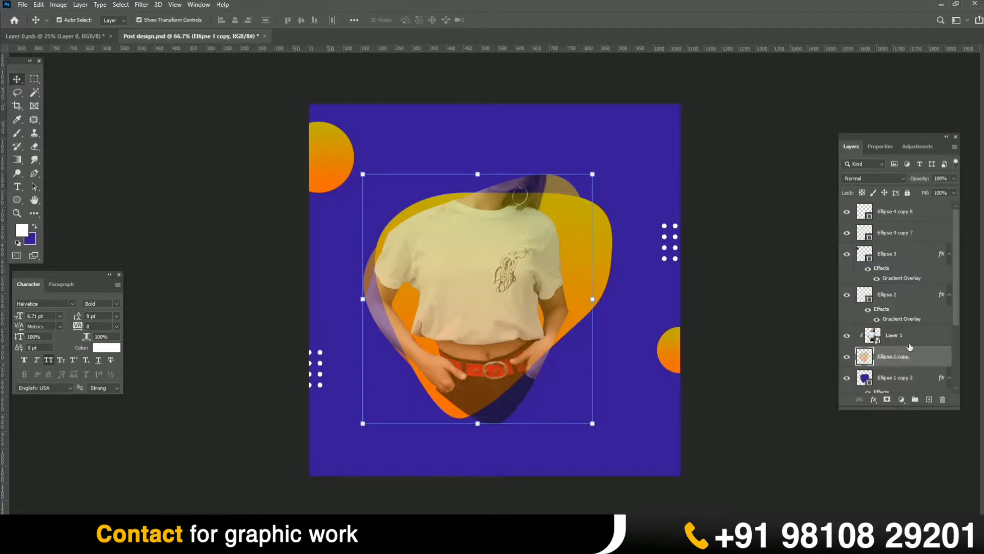
scroll(957, 305, "down", 1)
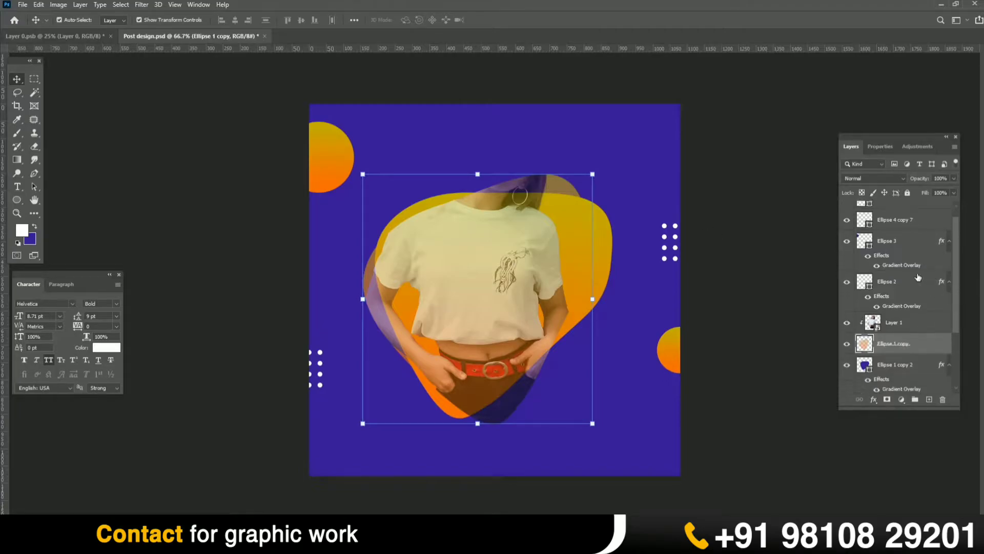
key("ctrl+z")
Move the woman's layer directly above Ellipse 3 and clip it to that circle
left_click_drag(896, 323, 901, 240)
left_click(901, 249, "alt")
right_click(908, 242)
key("Escape")
Rasterize the layer style of the Ellipse 3 circle
left_click(914, 262)
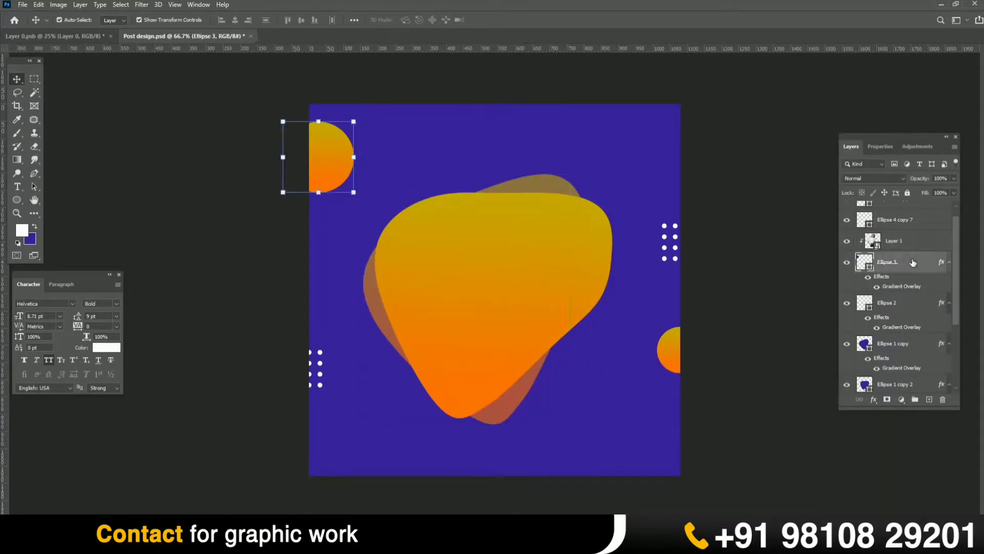
right_click(913, 261)
left_click(816, 266)
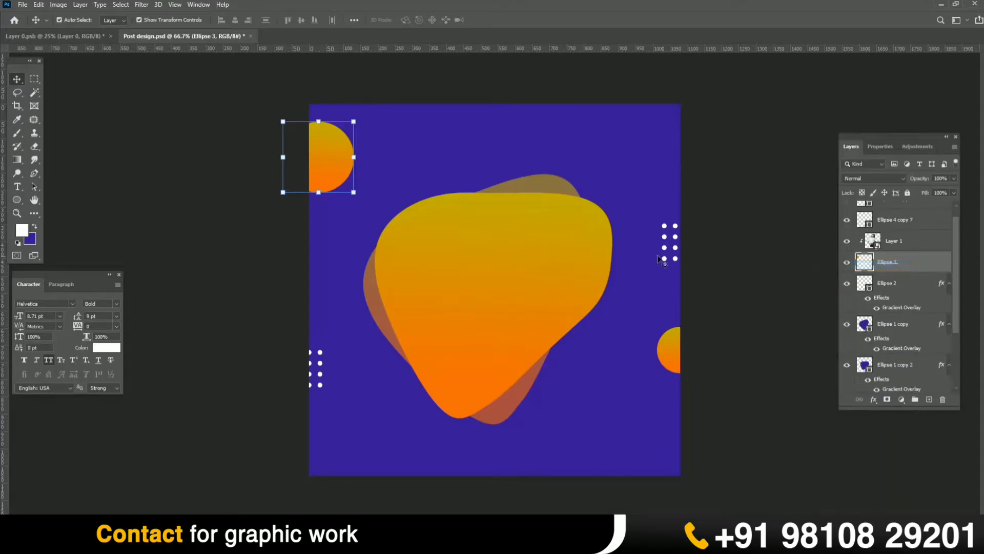
Undo the rasterizing of the Ellipse 3 circle's layer style
left_click(910, 245)
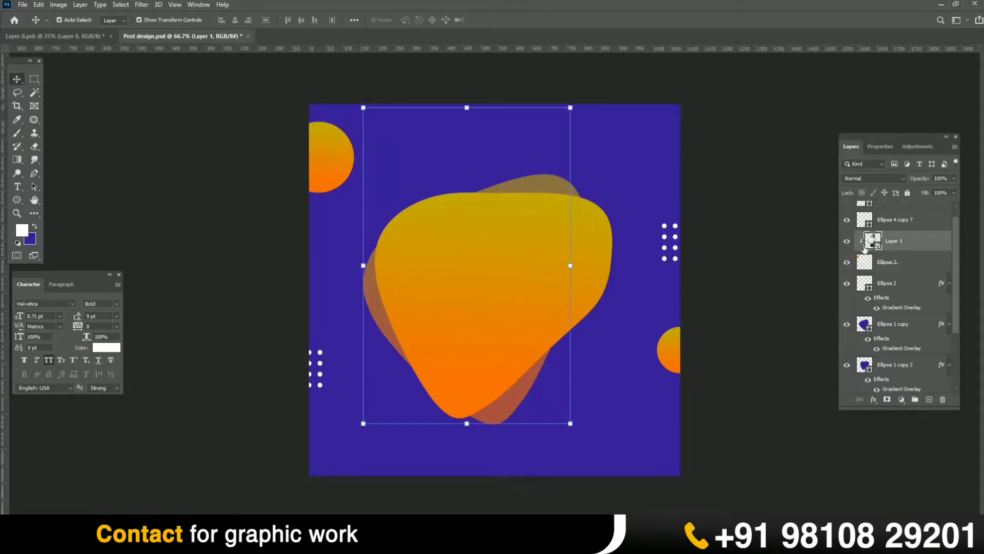
left_click(891, 262)
key("ctrl+z")
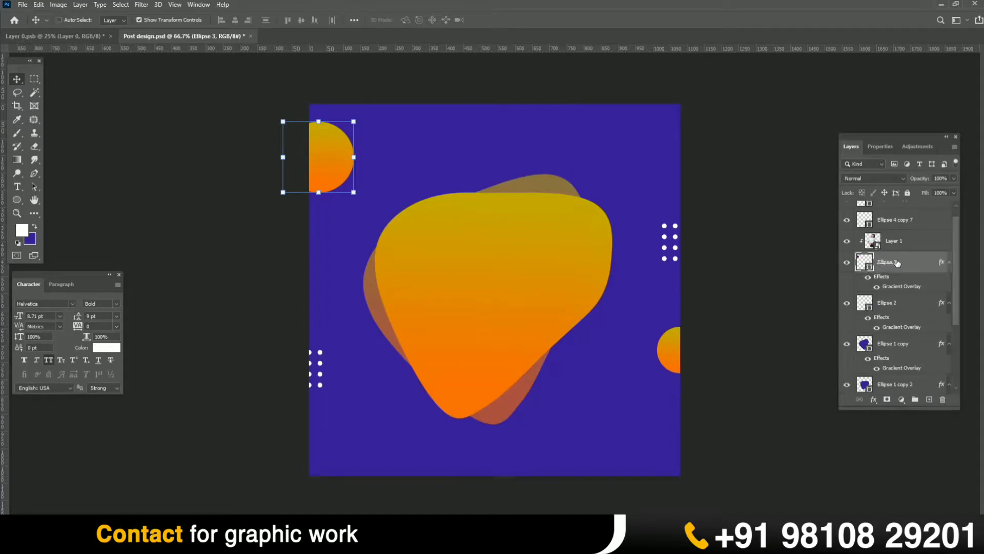
Move the Ellipse 3 circle layer down the stack, directly above Ellipse 1, so the woman's photo is no longer clipped to it
left_click(561, 262, "ctrl")
left_click(847, 343)
left_click(847, 343)
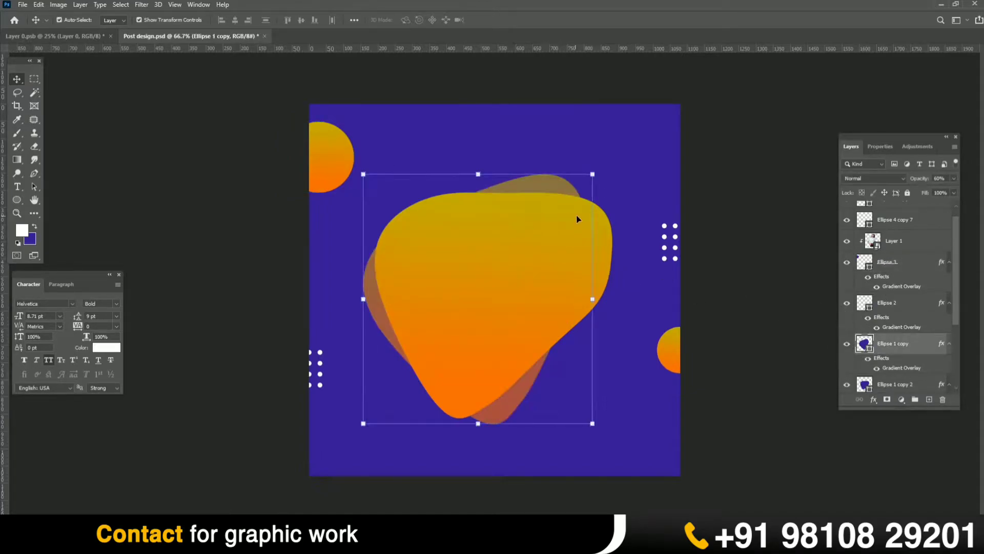
left_click(604, 264)
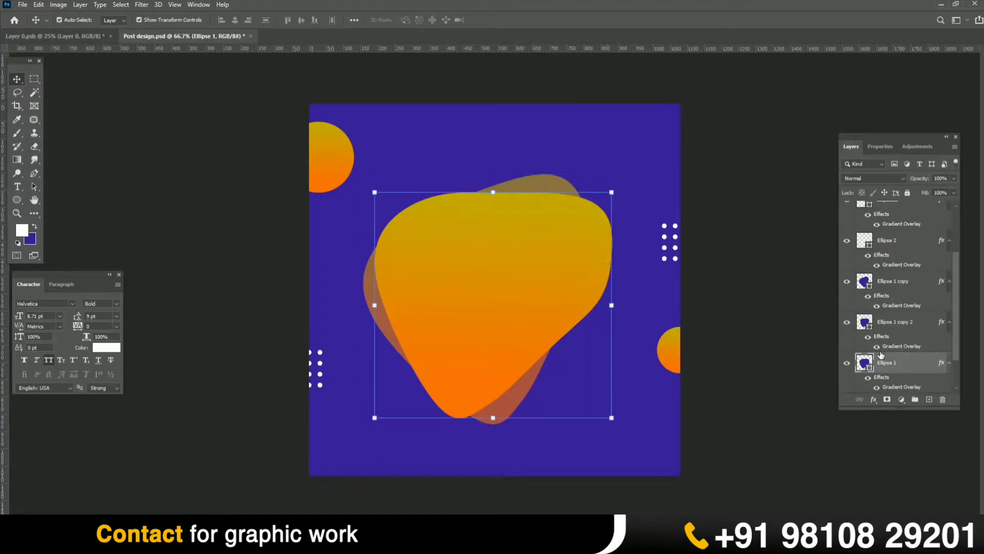
scroll(953, 305, "up", 2)
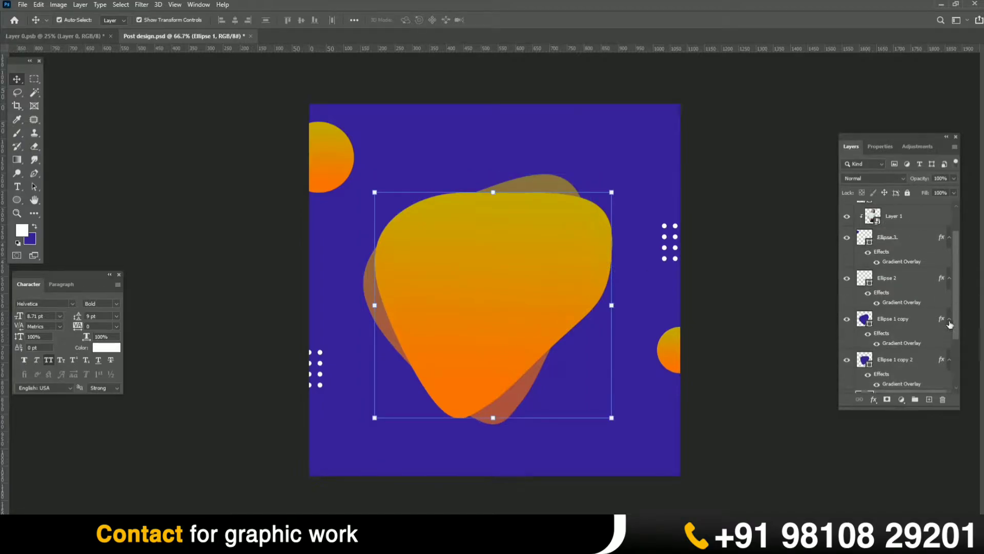
left_click(916, 216)
left_click_drag(914, 251, 921, 366)
scroll(953, 346, "down", 2)
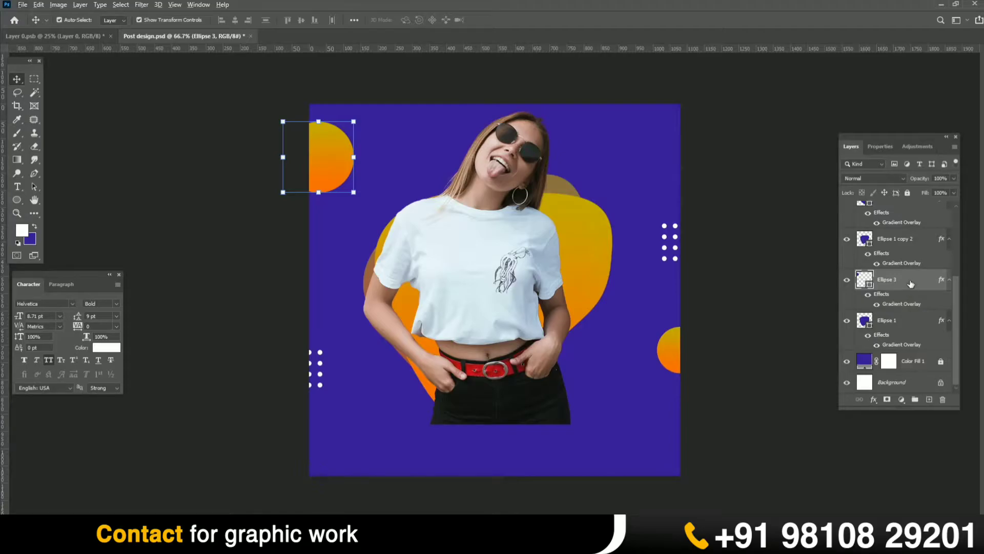
Copy the shape attributes of the Ellipse 3 circle
right_click(910, 284)
left_click(829, 366)
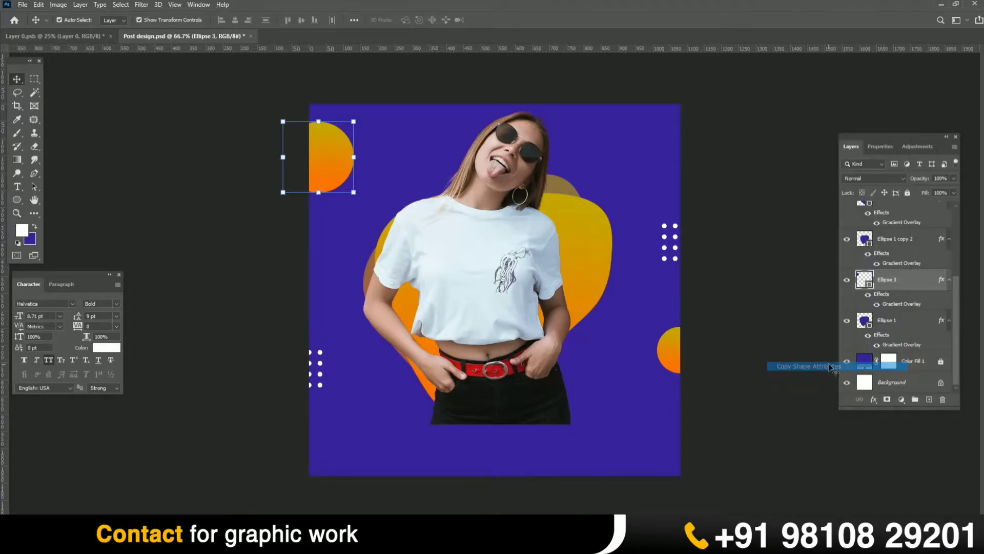
left_click(809, 318)
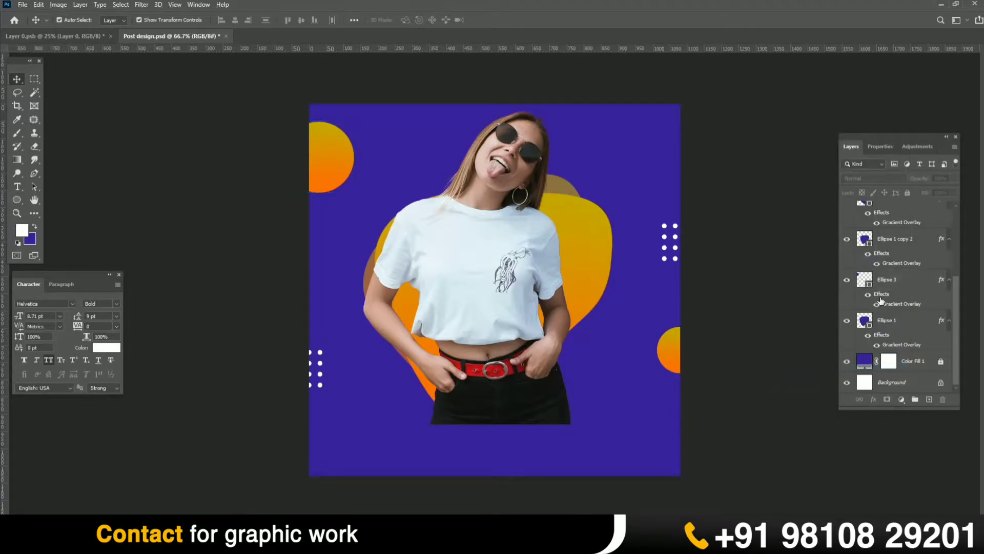
left_click(907, 288)
Move the woman's layer directly above Ellipse 1 copy and create a clipping mask with that shape
left_click(484, 231)
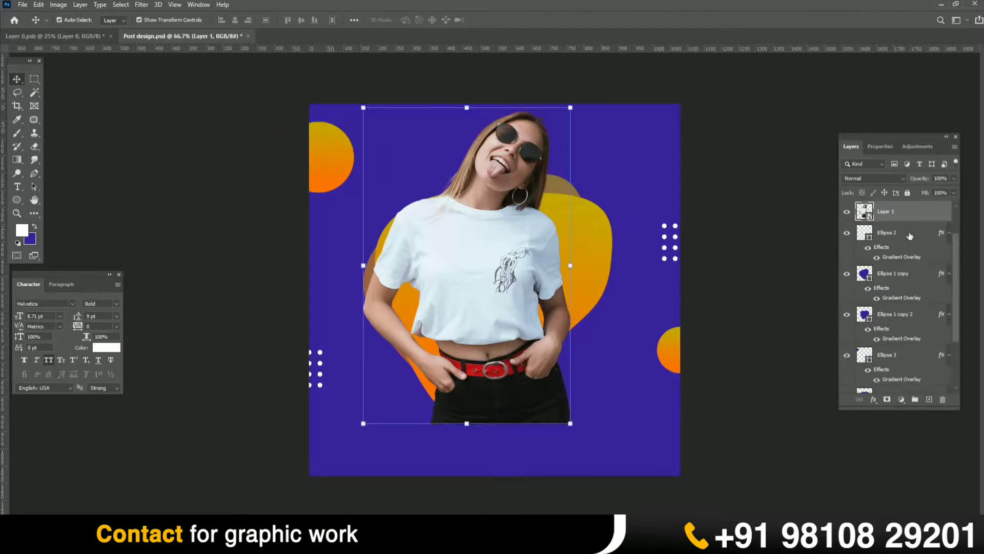
key("ctrl+shift+[")
key("ctrl+]")
key("ctrl+]")
key("ctrl+]")
key("ctrl+]")
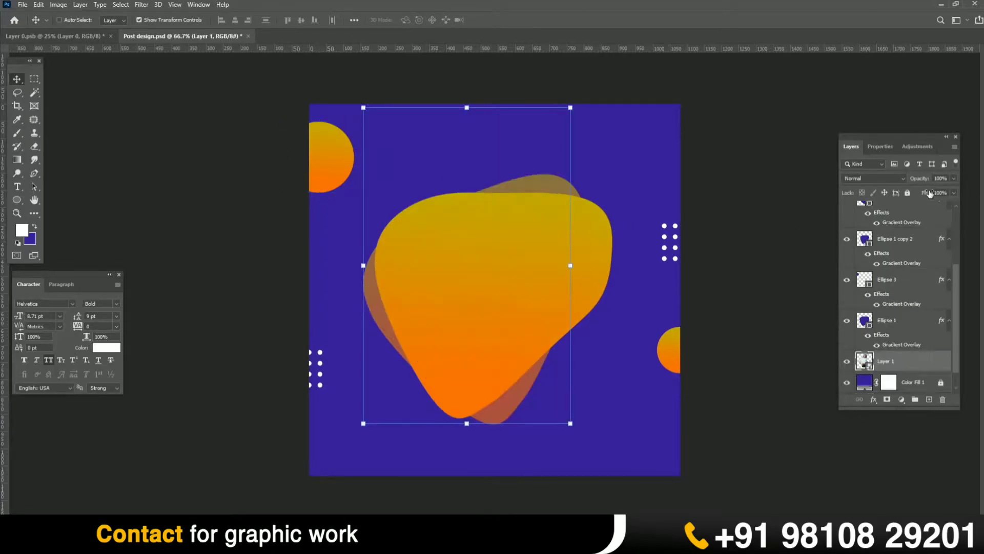
key("ctrl+]")
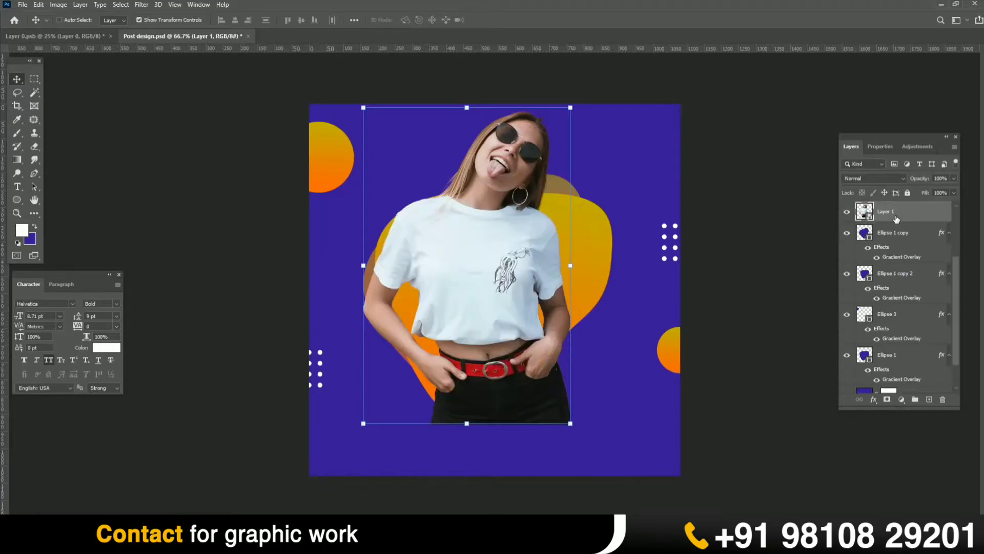
right_click(905, 210)
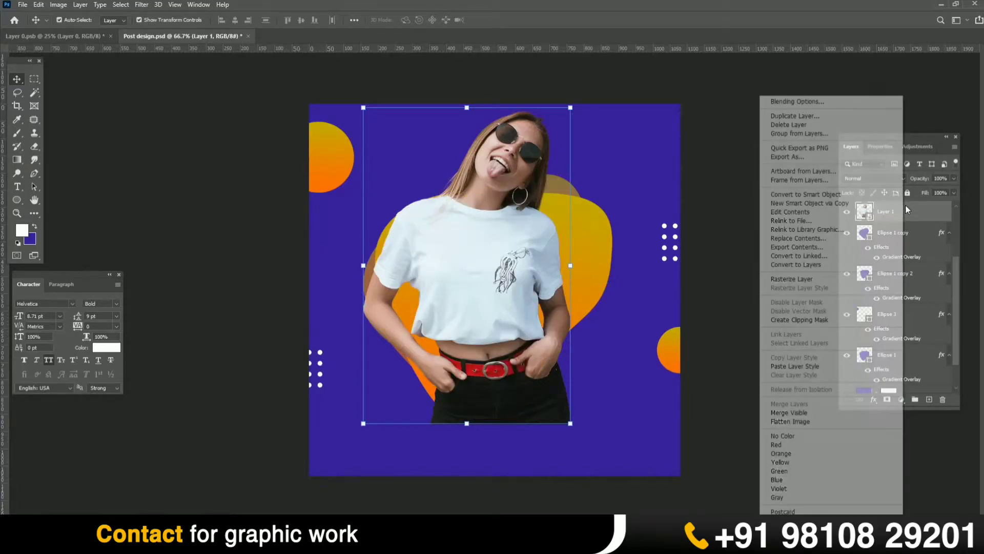
left_click(819, 320)
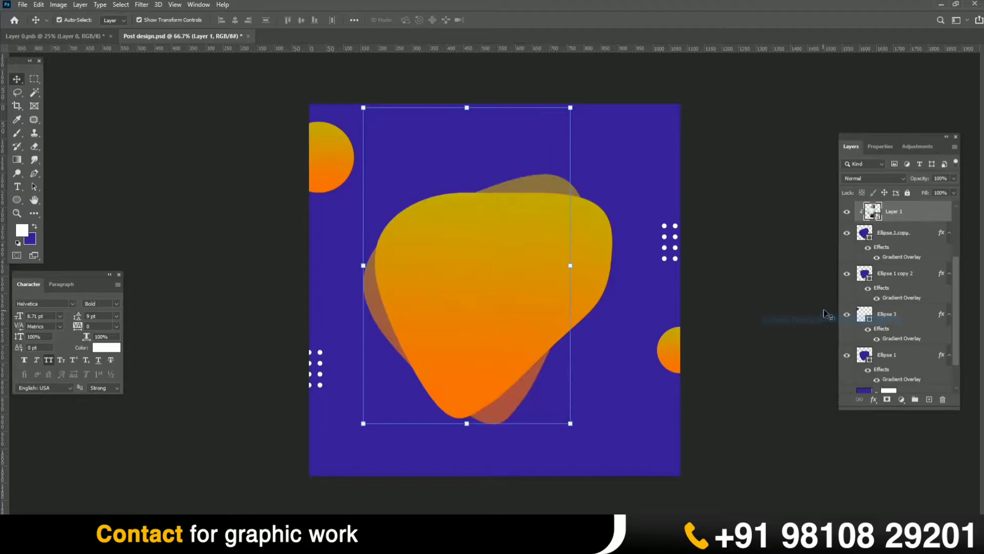
Rasterize the layer style of Ellipse 1 copy and check which shape it is by hiding and showing it
right_click(910, 233)
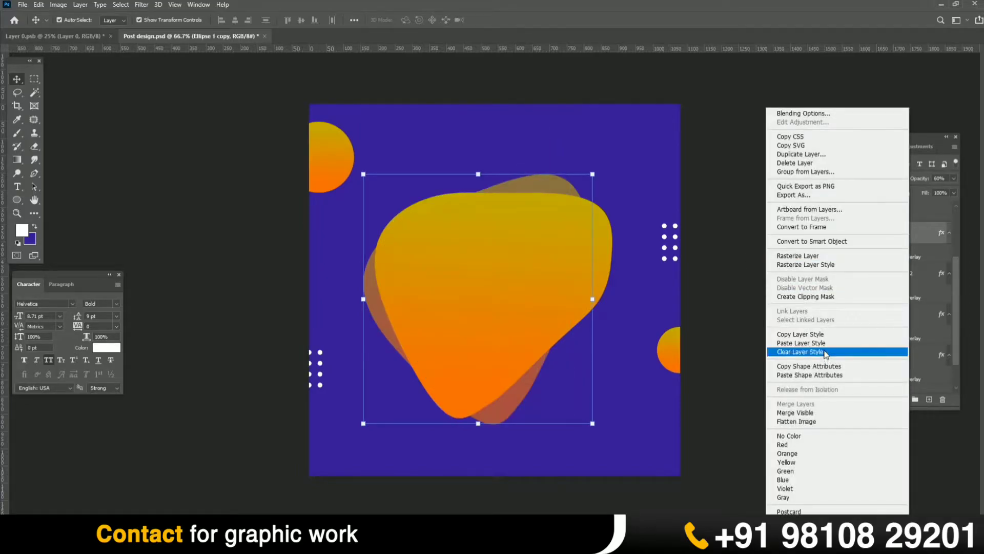
left_click(814, 264)
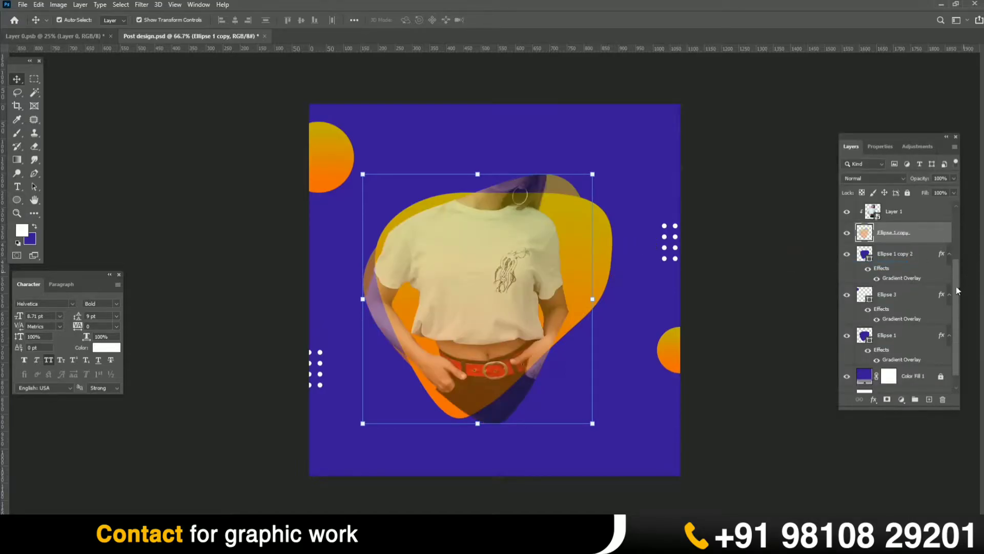
left_click_drag(958, 290, 957, 278)
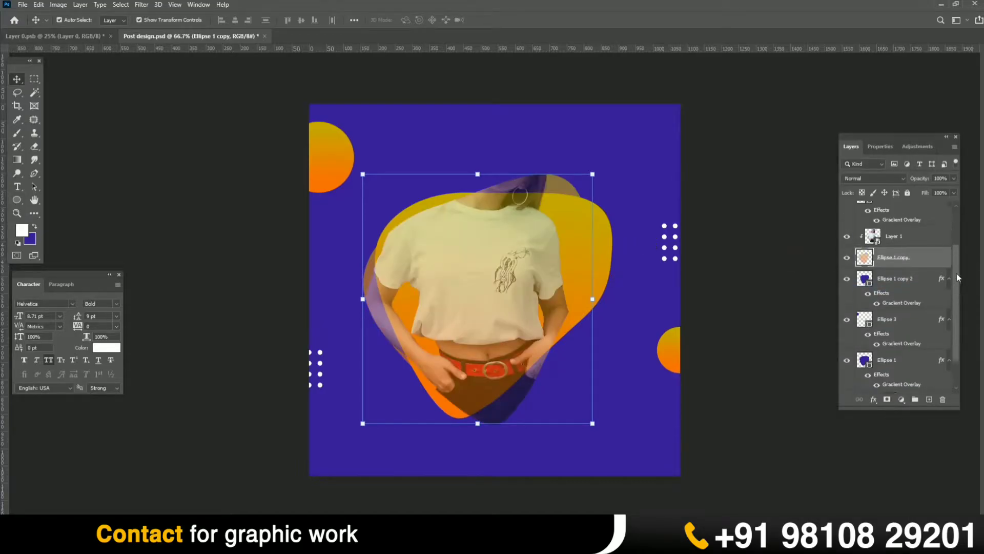
left_click(906, 239)
left_click(911, 259)
left_click(847, 258)
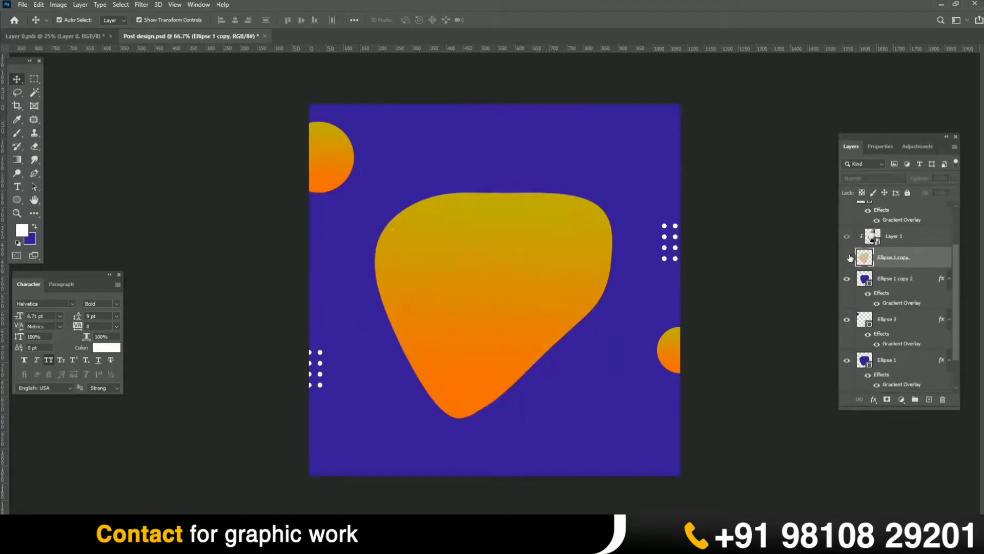
left_click(847, 257)
Move Ellipse 1 copy 2 between the woman's layer and Ellipse 1 copy
left_click(903, 279)
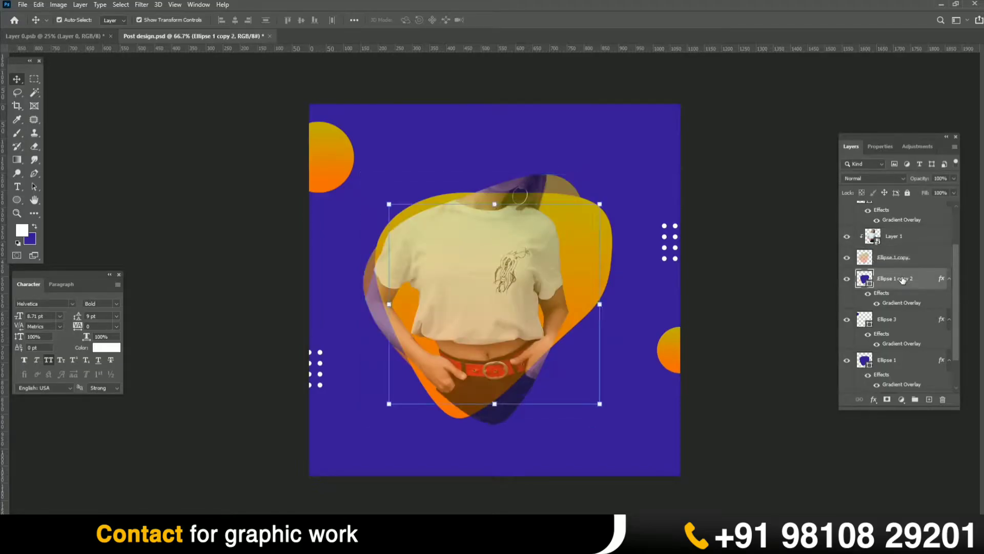
left_click(851, 280)
left_click(851, 280)
left_click_drag(913, 281, 909, 262)
Try releasing the clipping mask on Ellipse 1 copy 2, and undo it
right_click(909, 262)
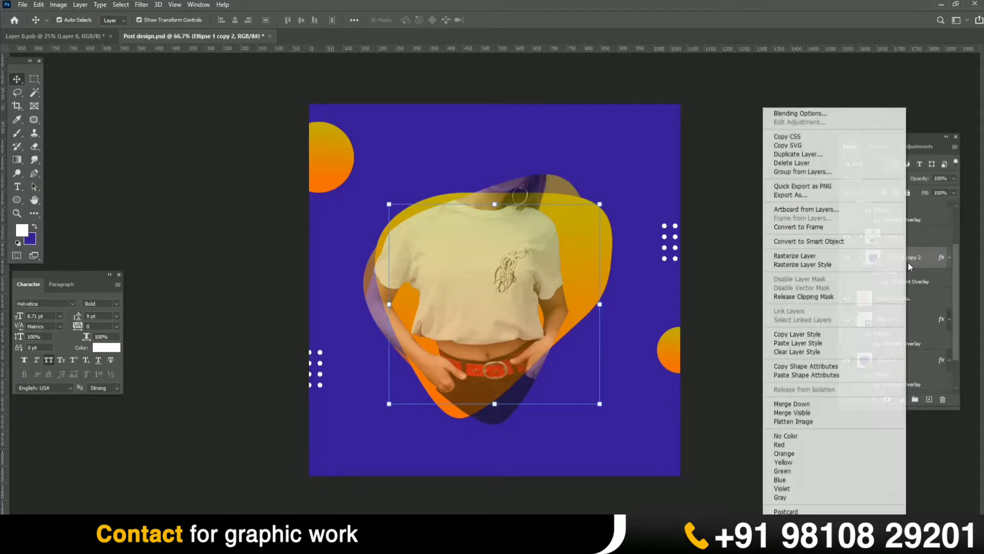
left_click(829, 297)
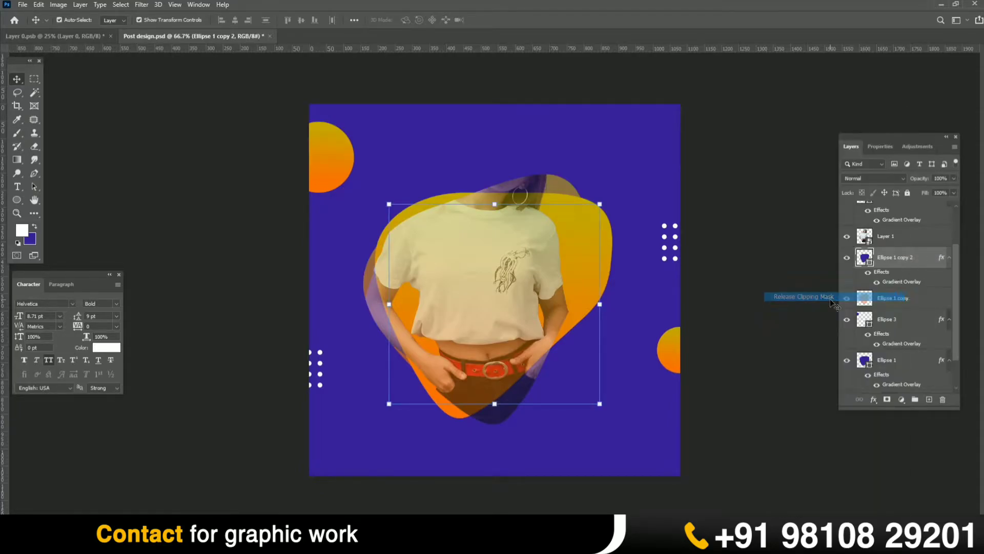
key("ctrl+z")
Rasterize the layer style of Ellipse 1 copy 2 and release its clipping mask
right_click(898, 278)
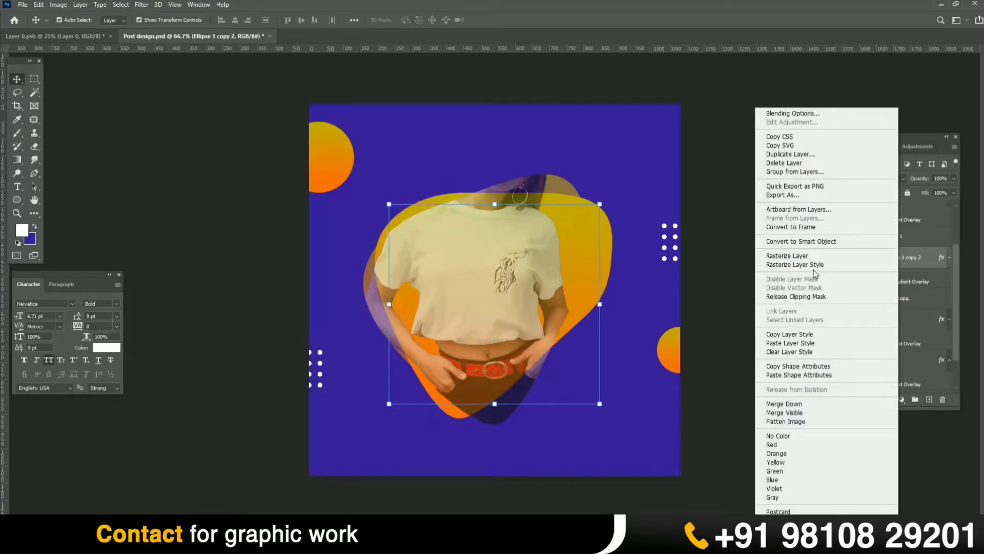
left_click(805, 264)
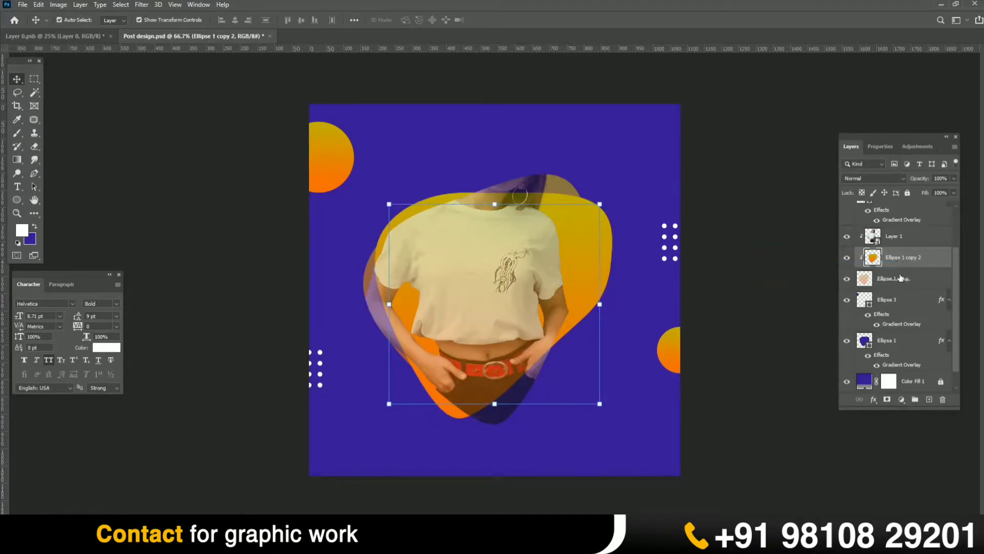
right_click(908, 265)
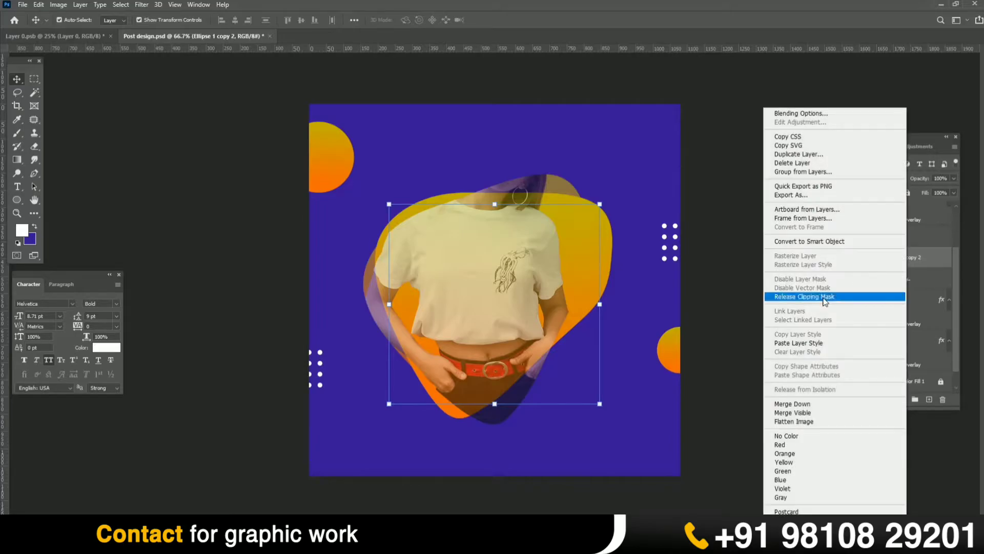
left_click(918, 295)
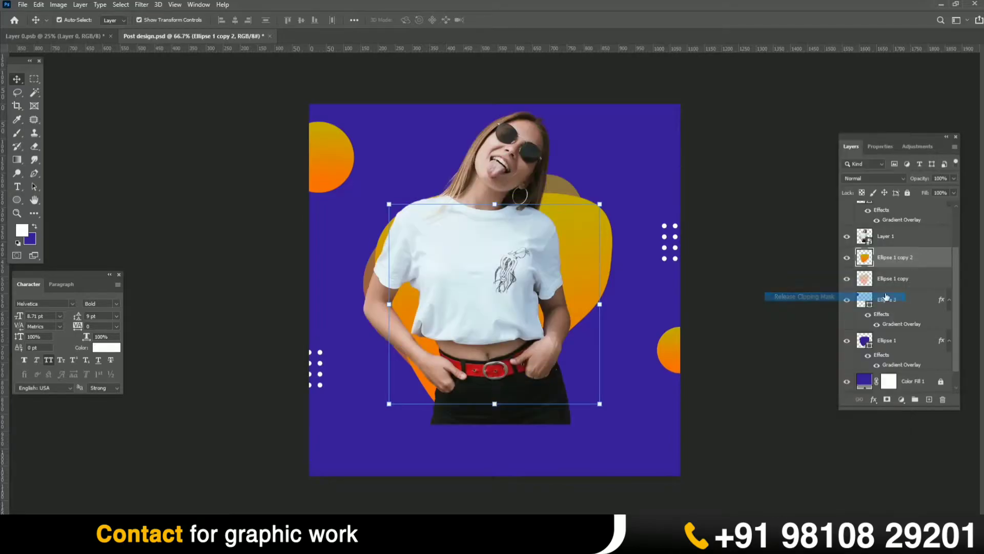
Clip the woman's layer to the Ellipse 1 copy 2 shape directly beneath it
left_click(901, 246, "alt")
left_click(769, 252)
left_click(482, 273)
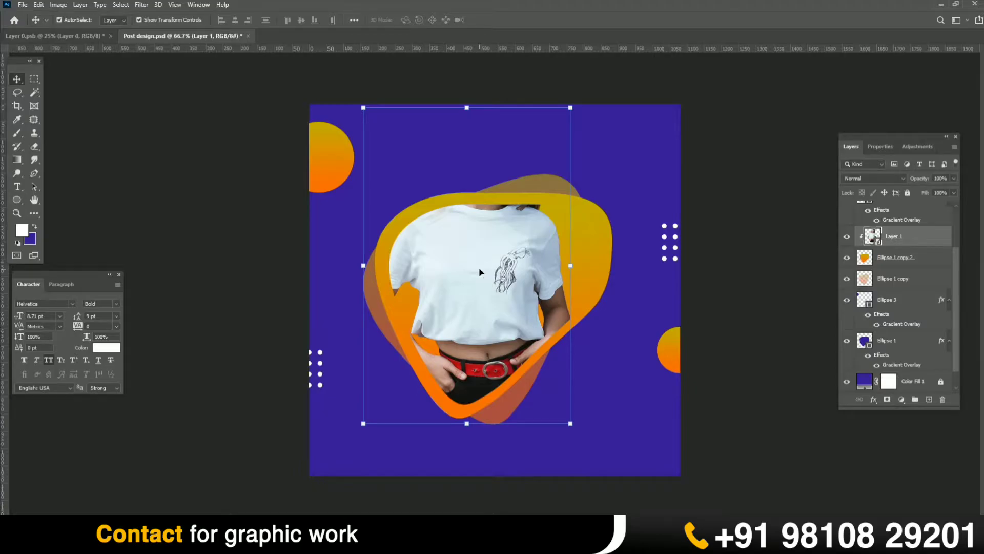
Scale the clipped woman photo down slightly and reposition it so her torso sits within the gradient shape
mouse_move(481, 295)
left_mouse_down()
mouse_move(505, 283)
mouse_move(491, 300)
left_mouse_up()
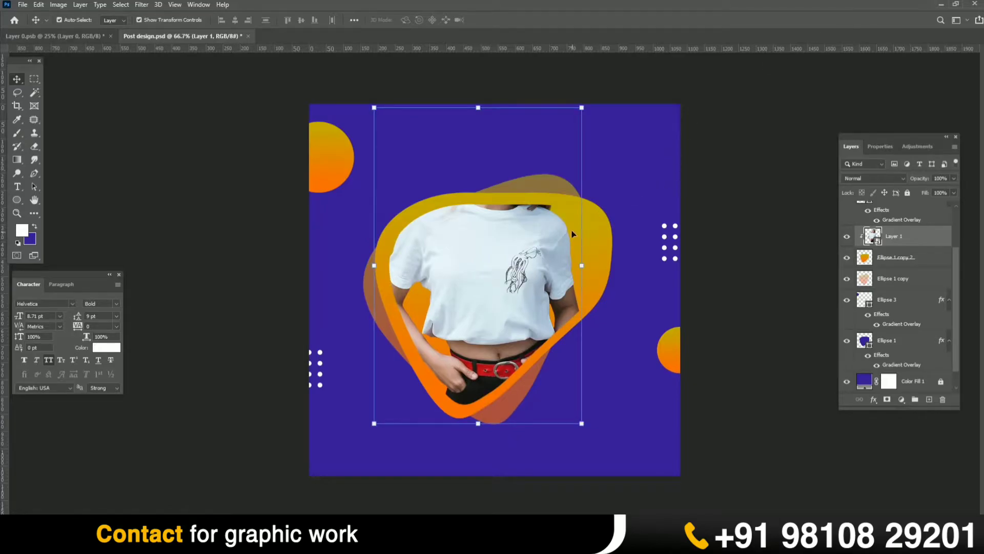
left_click_drag(582, 108, 622, 53)
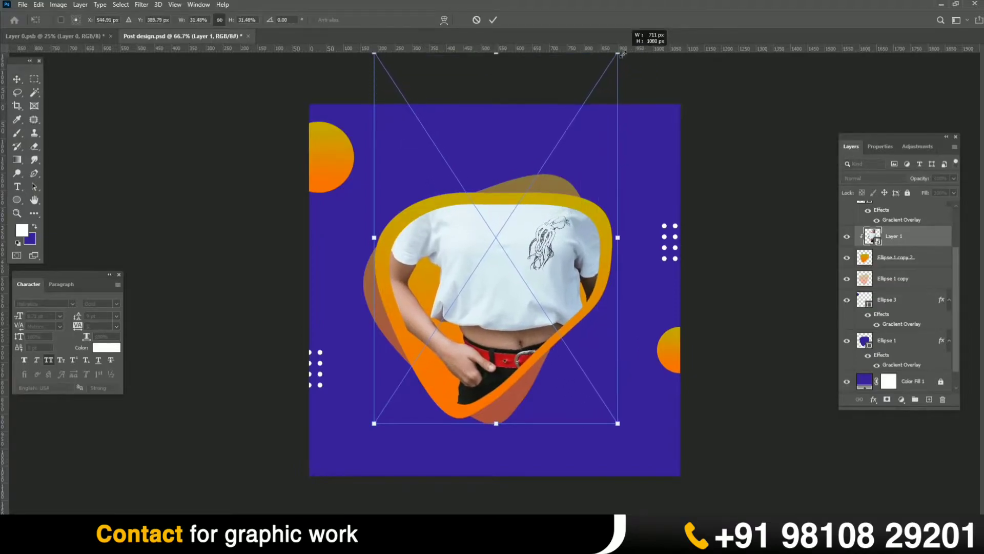
mouse_move(559, 233)
left_mouse_down()
mouse_move(536, 178)
mouse_move(518, 229)
mouse_move(548, 235)
mouse_move(540, 235)
left_mouse_up()
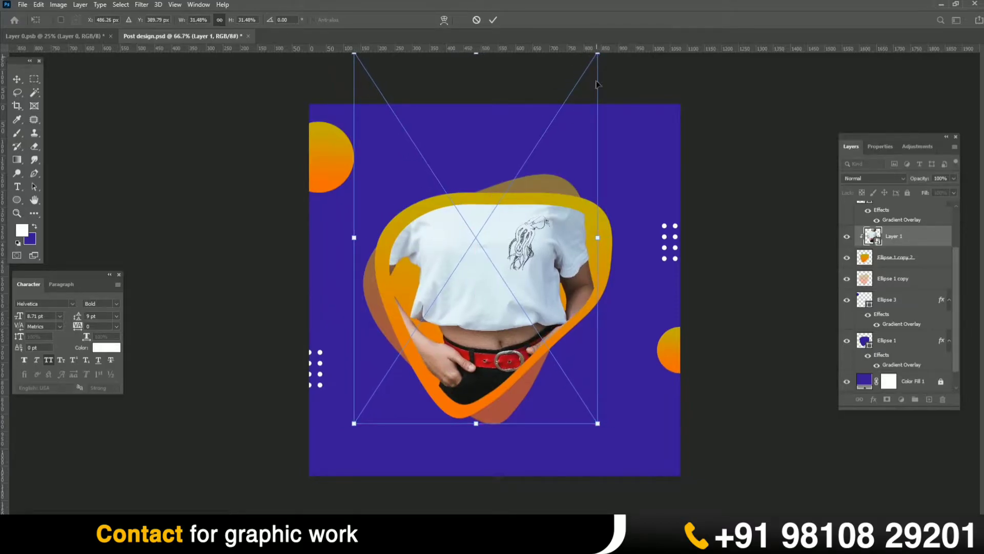
left_click_drag(599, 419, 549, 348)
left_click_drag(505, 303, 528, 363)
key("Return")
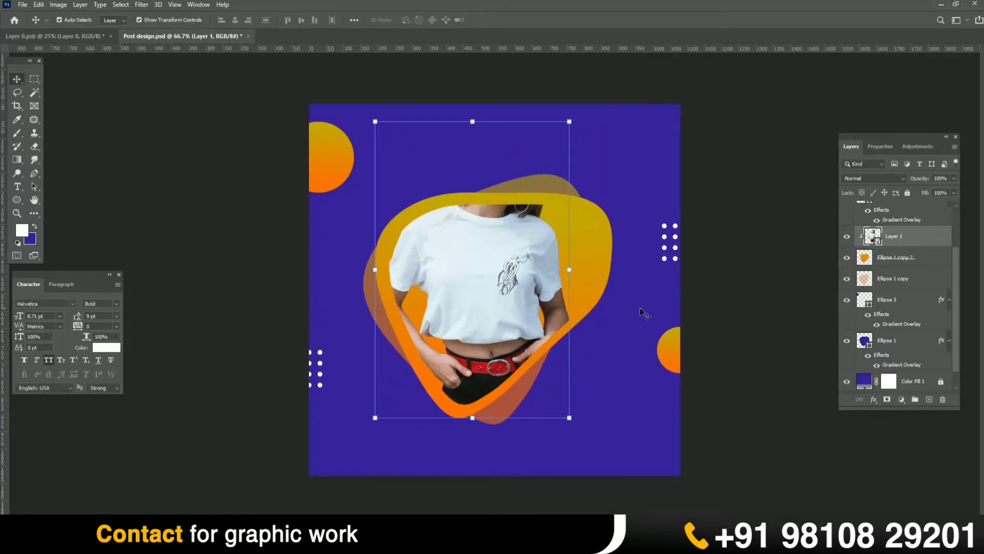
Duplicate the woman's layer and mask out the copy's legs outside the inner shape with a black brush
key("ctrl+j")
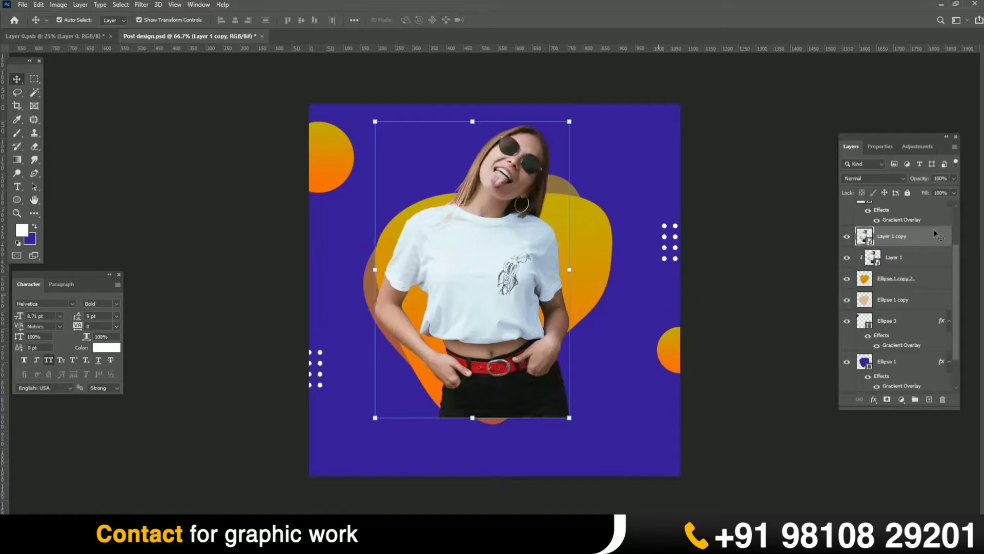
left_click(887, 399)
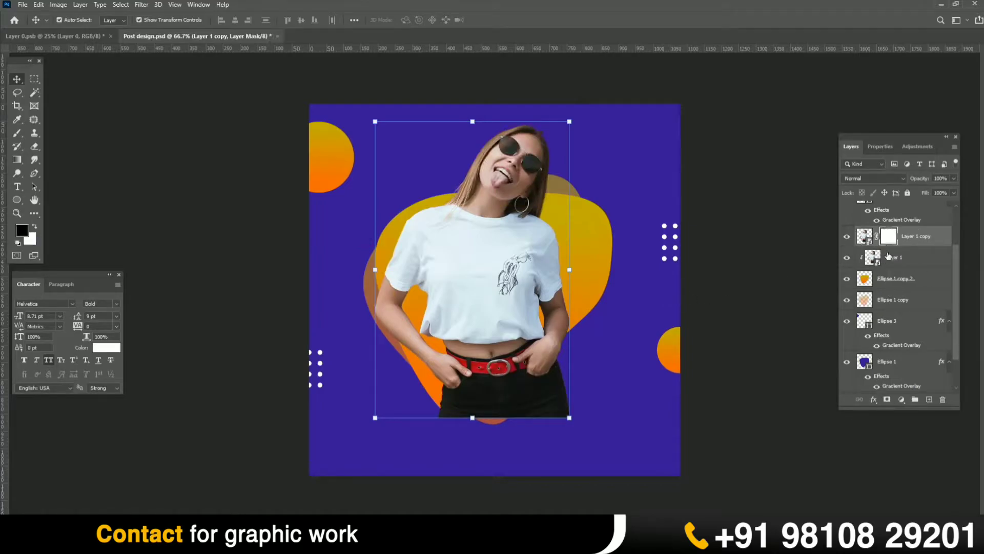
key("b")
mouse_move(535, 391)
left_mouse_down()
mouse_move(429, 418)
mouse_move(550, 395)
mouse_move(595, 349)
mouse_move(555, 388)
mouse_move(585, 364)
mouse_move(576, 347)
mouse_move(552, 367)
mouse_move(590, 345)
left_mouse_up()
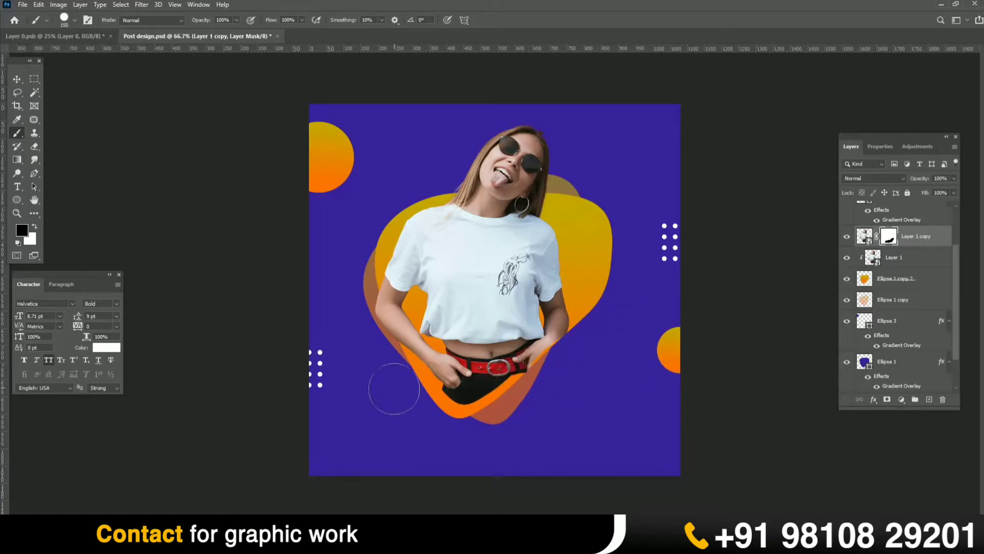
Refine the copy's layer mask with a smaller brush, hiding the hip, hand and forearm along the shape's lower-right edge
scroll(620, 345, "up", 2)
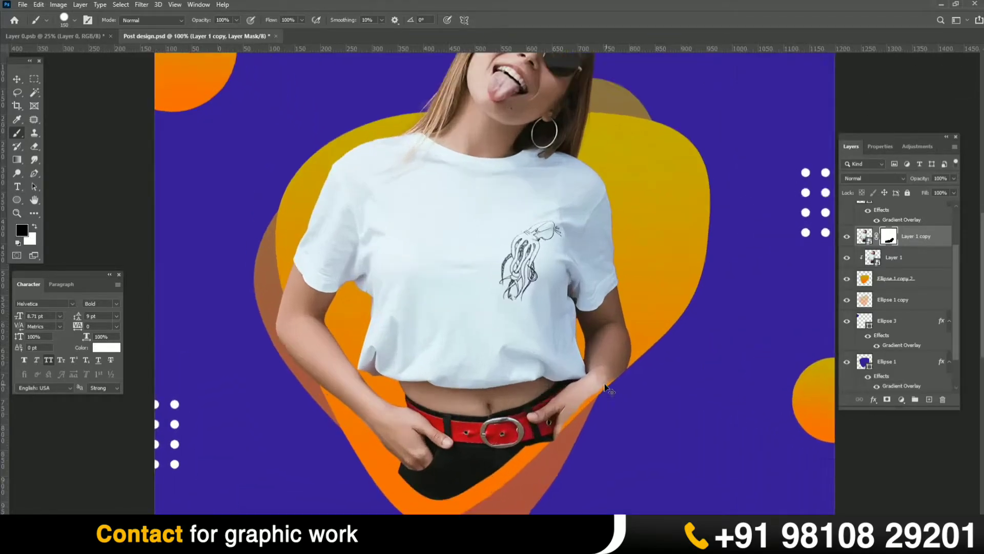
key("ctrl+plus")
left_click_drag(589, 355, 506, 108)
key("bracketleft")
key("bracketleft")
key("bracketleft")
key("bracketleft")
key("bracketleft")
key("bracketleft")
key("bracketleft")
key("bracketleft")
key("bracketleft")
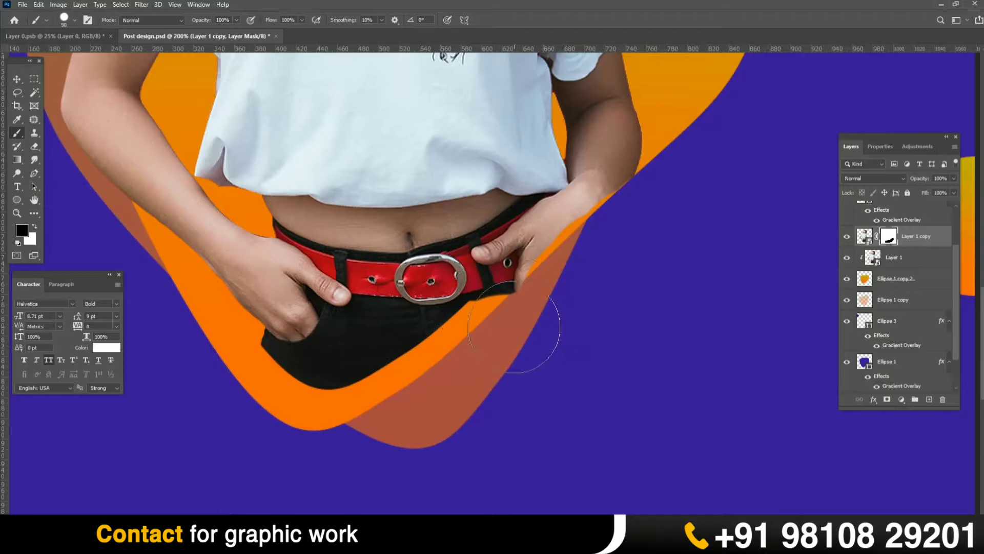
mouse_move(491, 313)
left_mouse_down()
mouse_move(622, 201)
mouse_move(677, 137)
left_mouse_up()
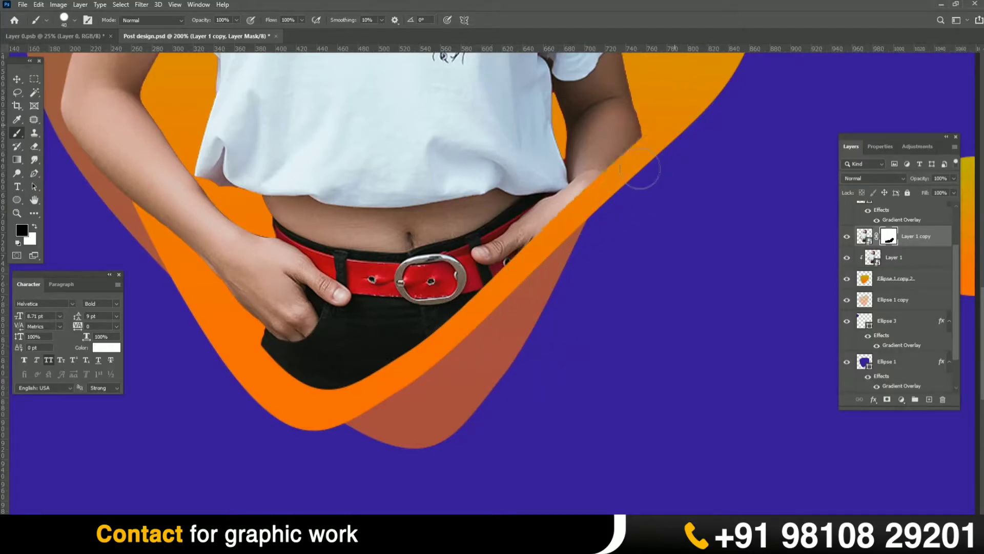
Add a slightly softened black drop shadow at 69% opacity to the woman's masked copy layer and save the document
key("ctrl+minus")
key("ctrl+minus")
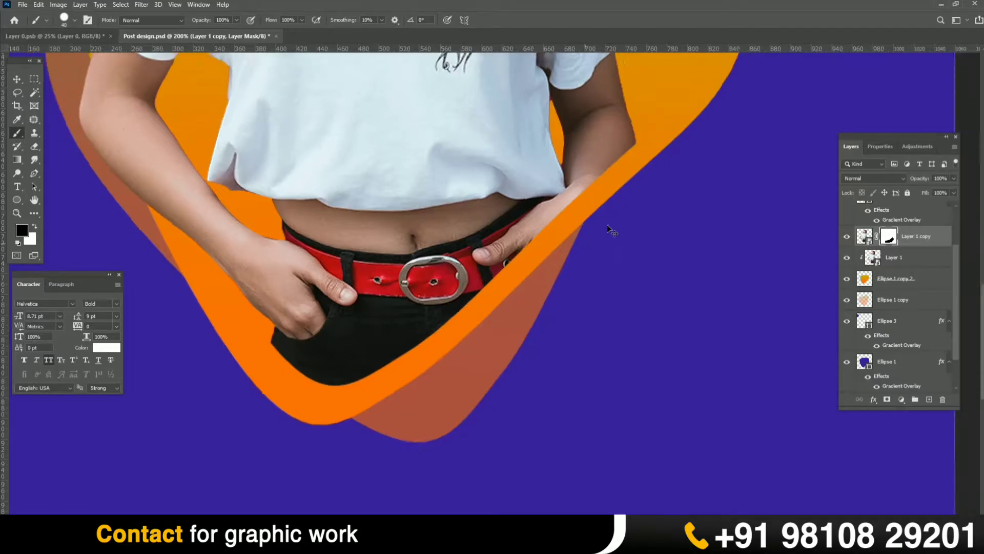
key("v")
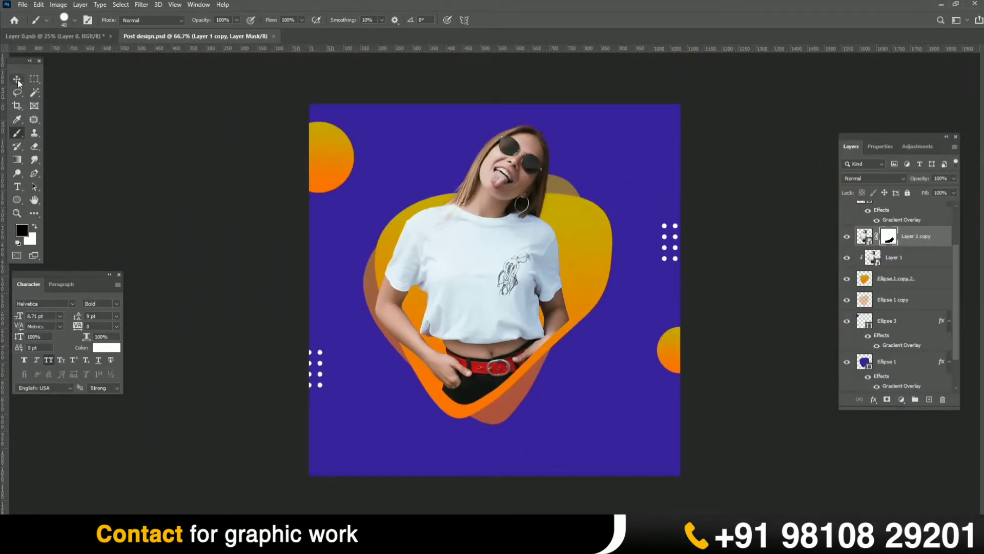
left_click(848, 237)
left_click(848, 237)
double_click(942, 237)
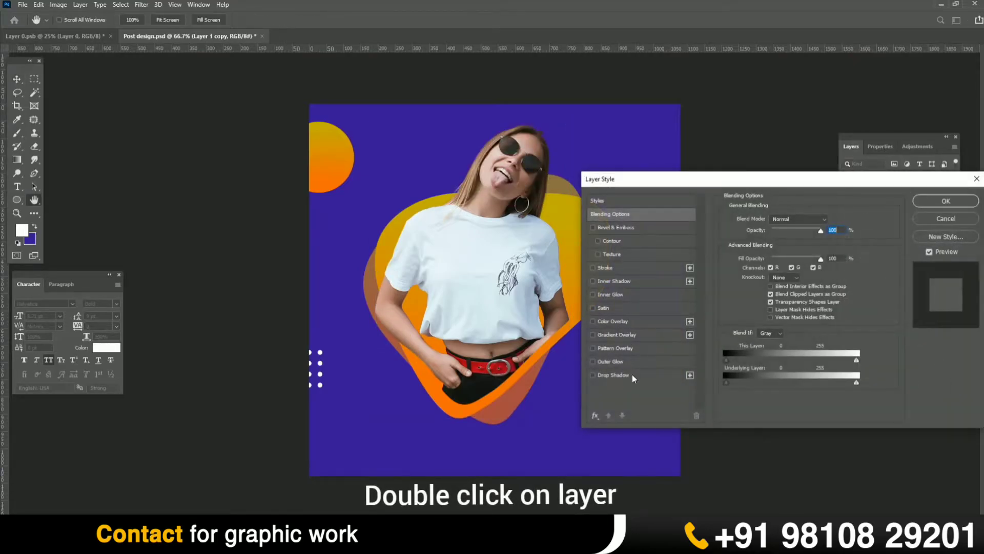
left_click(632, 374)
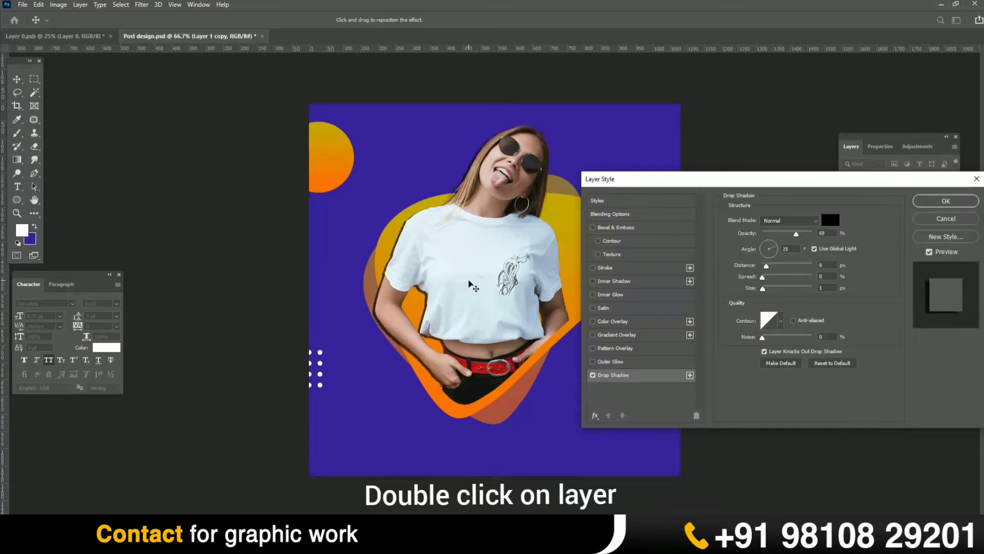
mouse_move(763, 288)
left_mouse_down()
mouse_move(783, 288)
mouse_move(768, 291)
left_mouse_up()
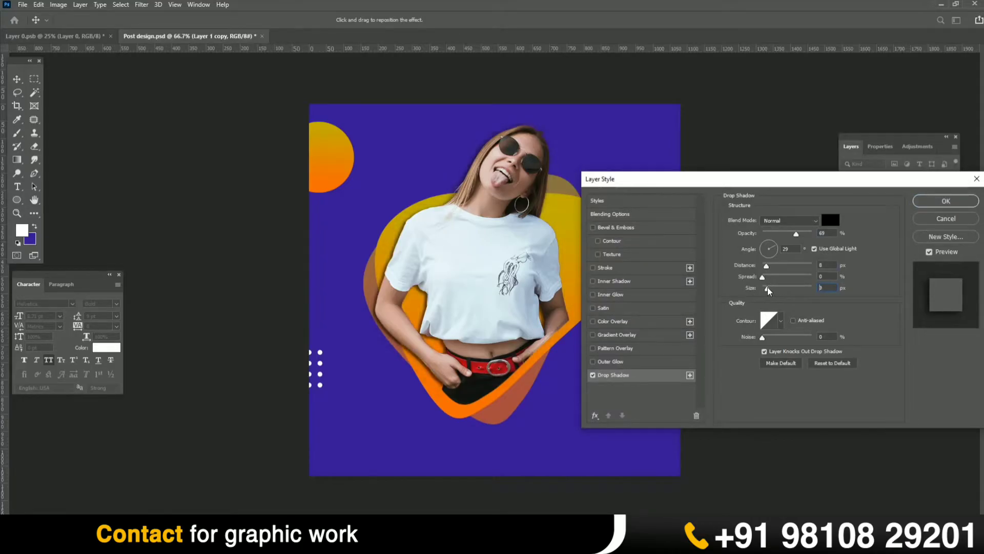
left_click(937, 207)
key("ctrl+s")
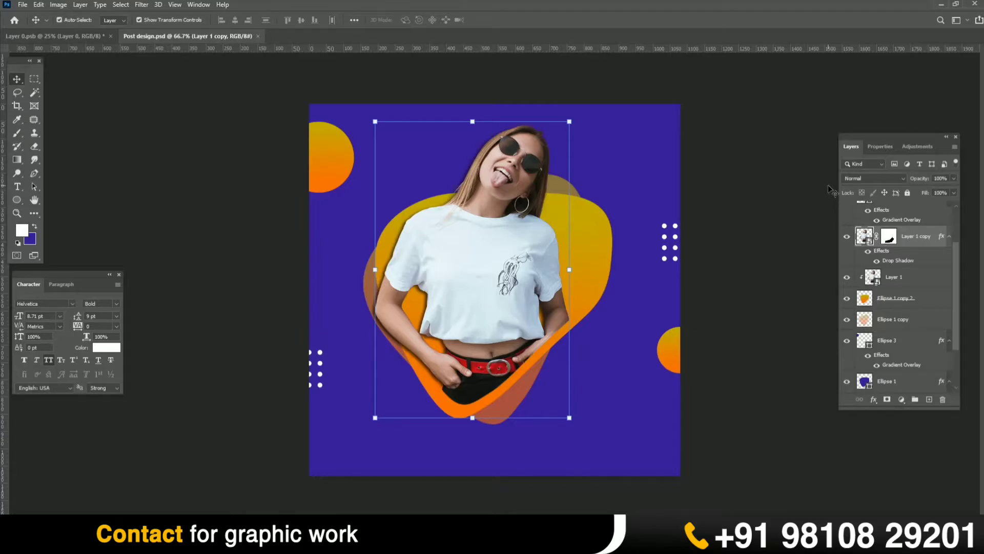
Draw a narrow white vertical rectangle about 19 px wide and 394 px tall, running off the canvas's lower-left edge
key("ctrl+plus")
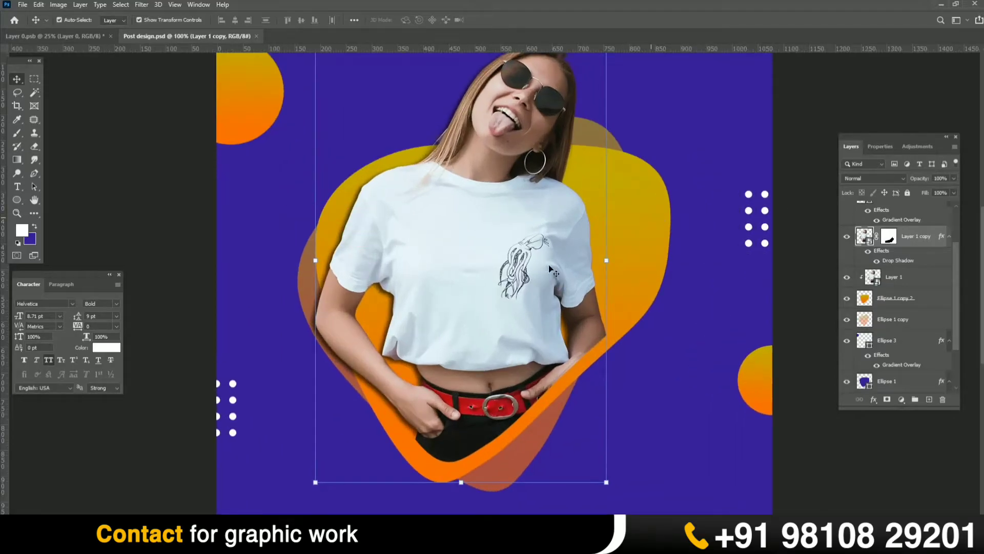
left_click_drag(533, 365, 525, 255)
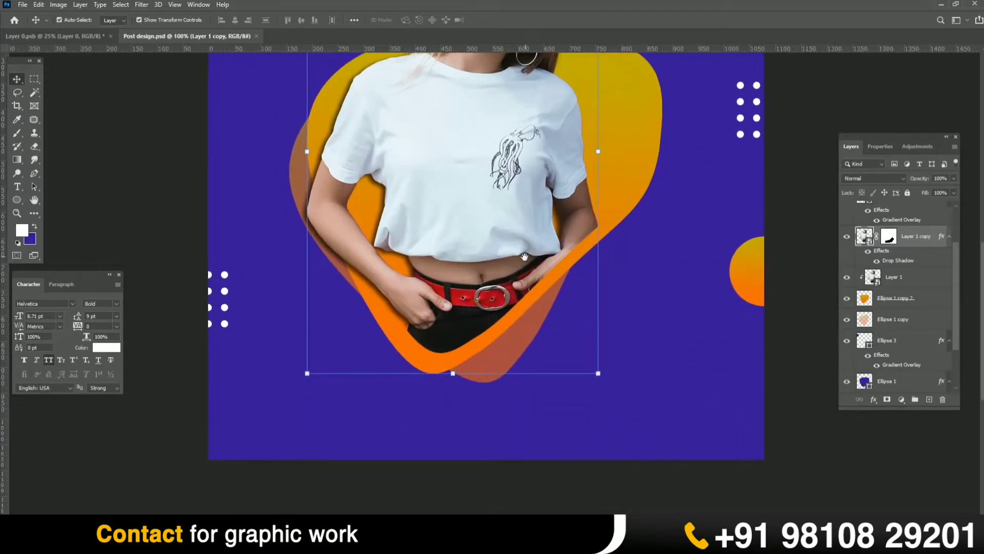
left_click(16, 201)
right_click(16, 204)
left_click(189, 252)
left_click(252, 287)
left_click(532, 200)
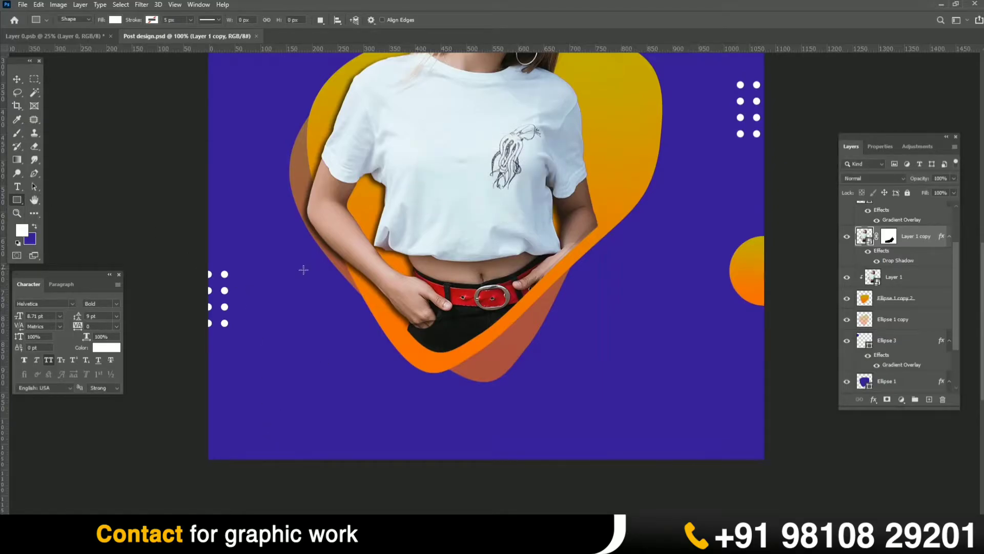
left_click_drag(268, 273, 279, 477)
left_click(17, 79)
left_click(52, 109)
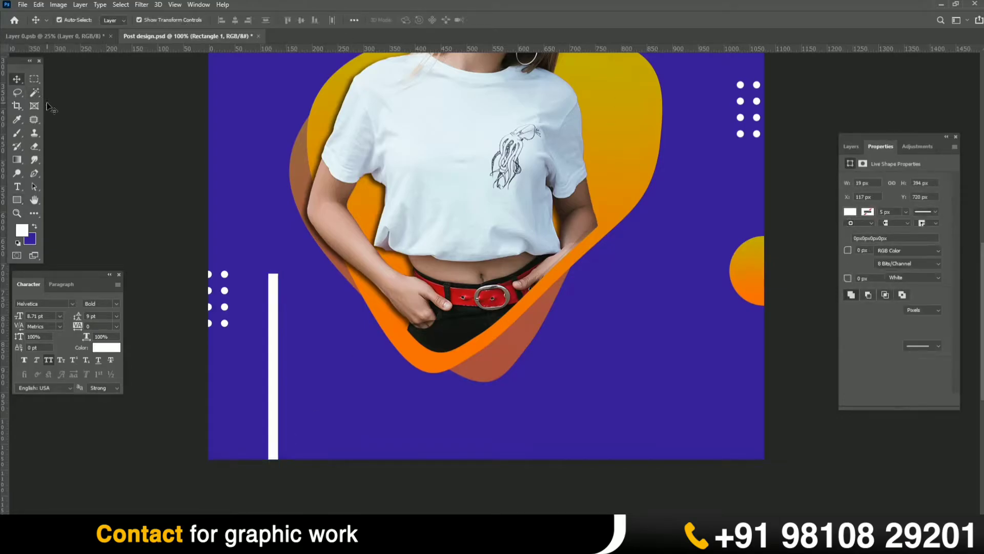
Duplicate the white bar, narrow the copy to about 14 px, and place it slightly higher beside the original's left side
left_click(275, 297)
left_click_drag(274, 298, 255, 248)
left_click_drag(261, 311, 255, 288)
left_click(508, 23)
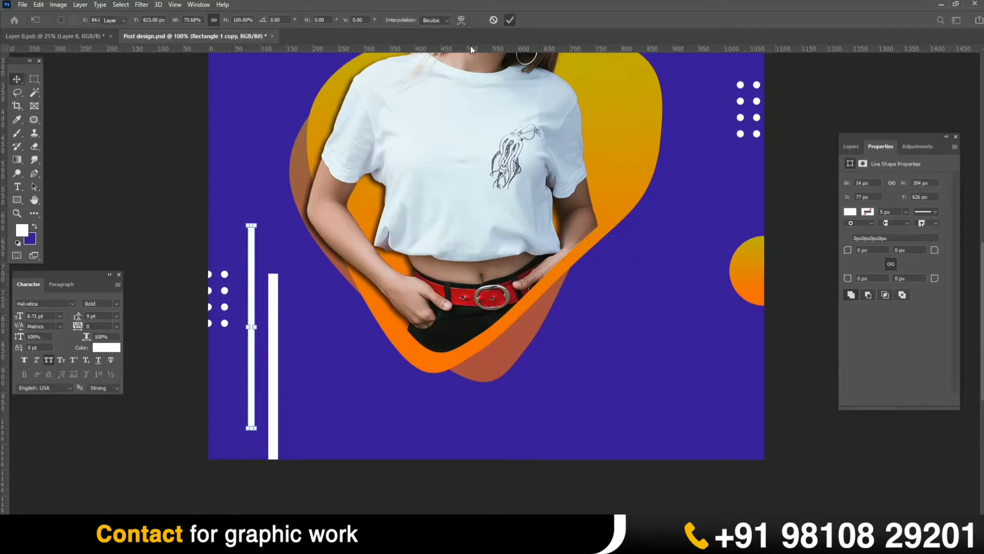
key("shift+Right")
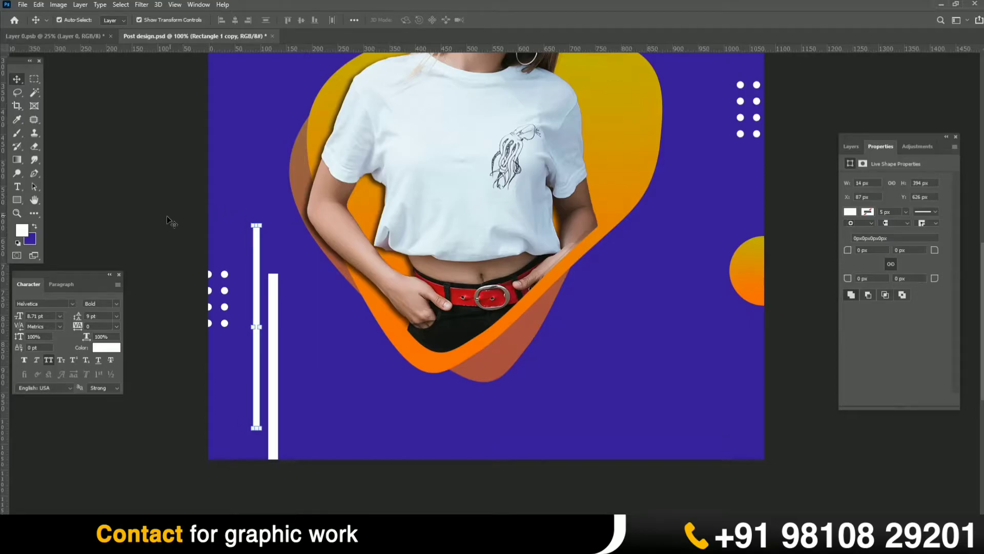
Fill the thin bar copy with the dark yellow d59800 sampled from the gradient shape
left_click(21, 230)
left_click(323, 111)
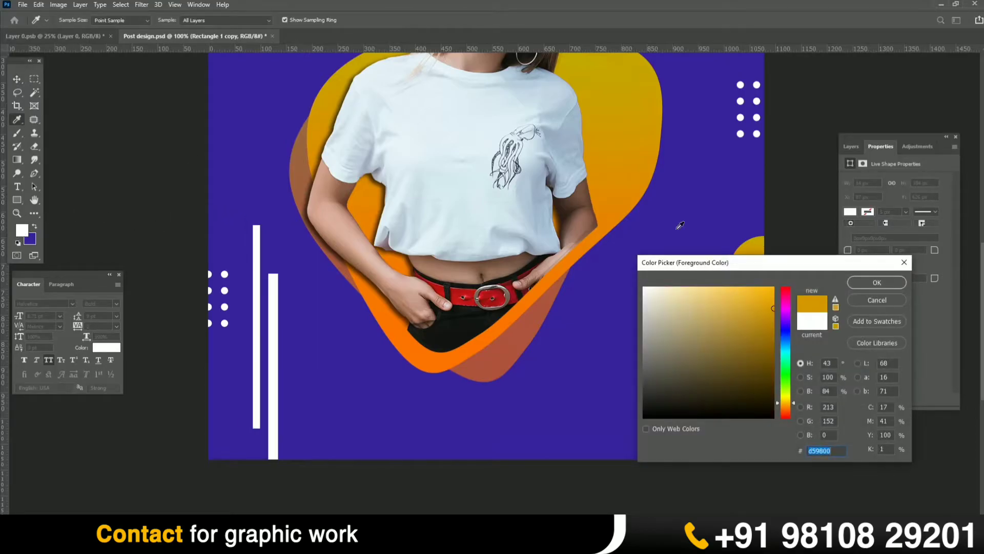
left_click(873, 282)
key("alt+BackSpace")
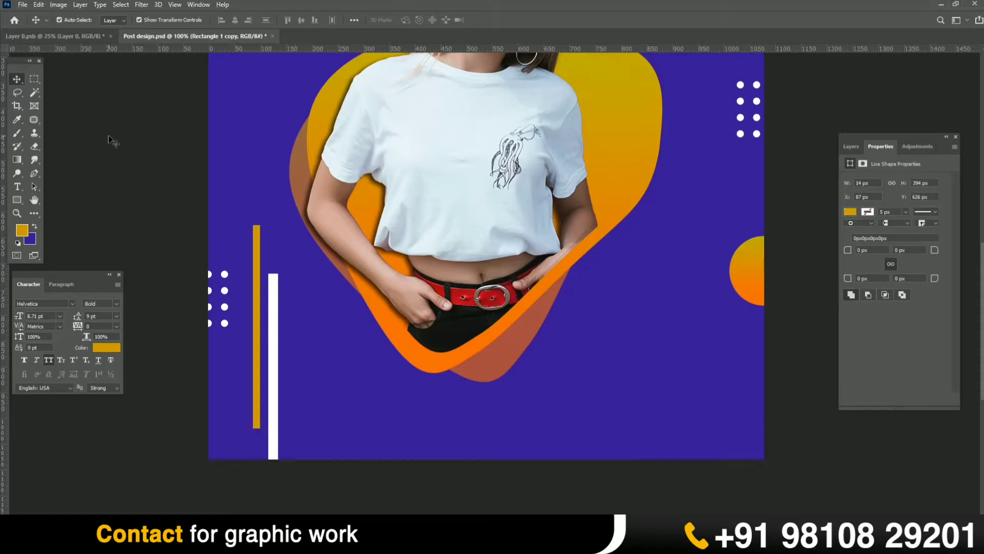
left_click(109, 134)
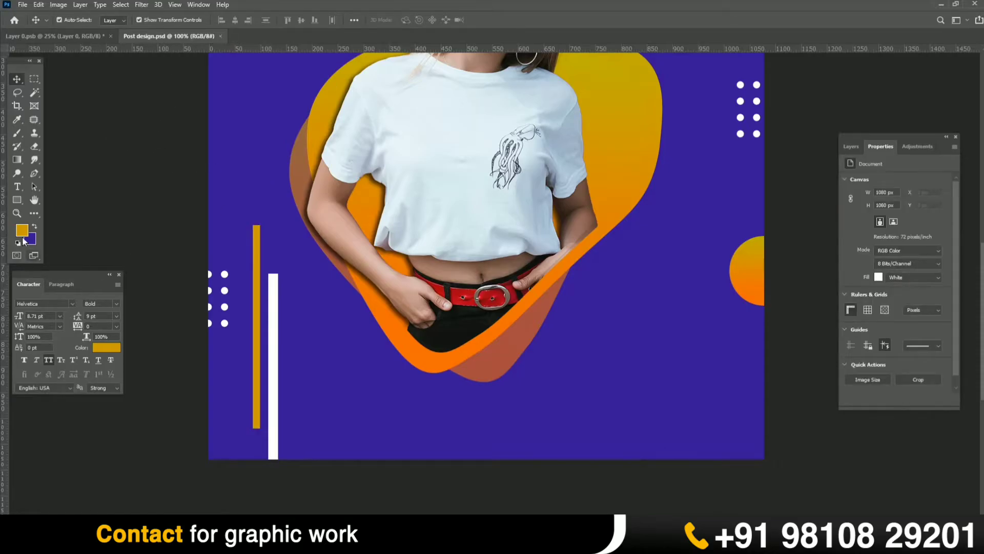
Recolor the thin bar copy with the bright yellow ffd507
left_click(22, 232)
left_click(772, 285)
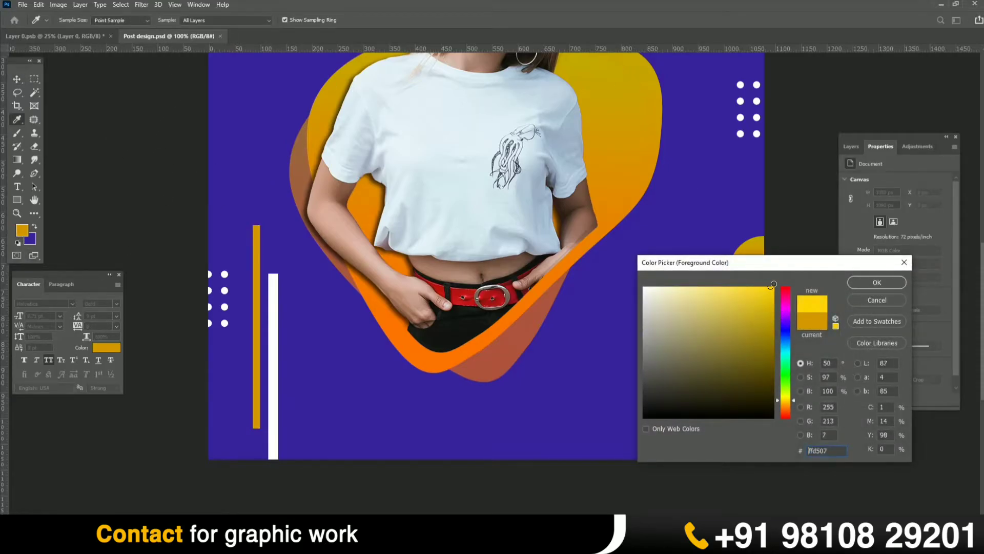
left_click(866, 282)
left_click(258, 261)
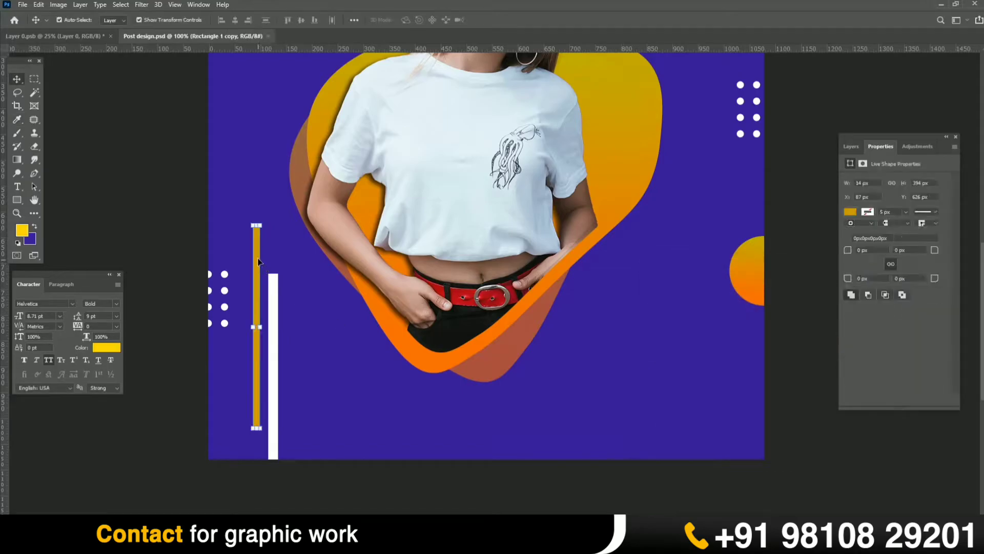
key("alt+BackSpace")
left_click(145, 180)
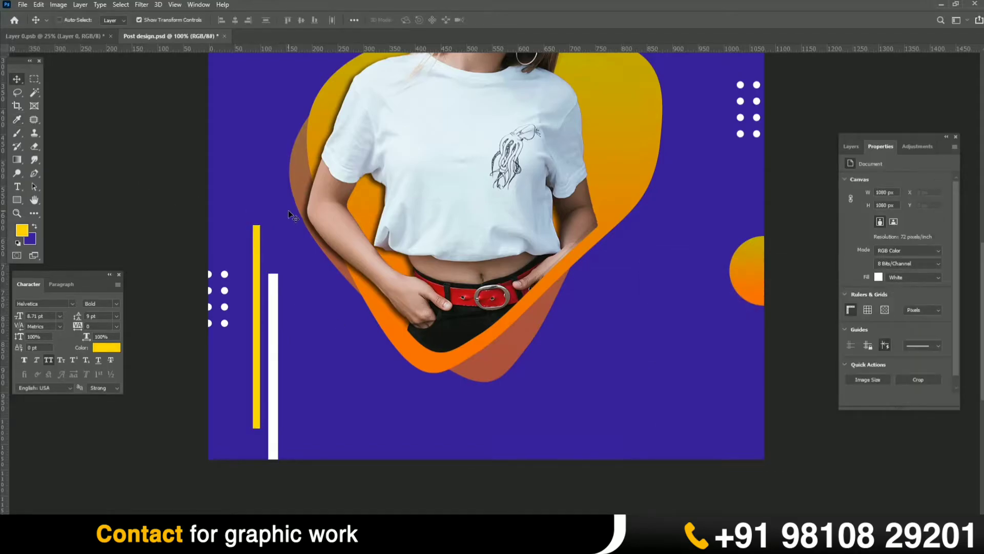
Duplicate the yellow and white bars together, place the copies hanging from the canvas's upper-right edge, and save
key("ctrl+minus")
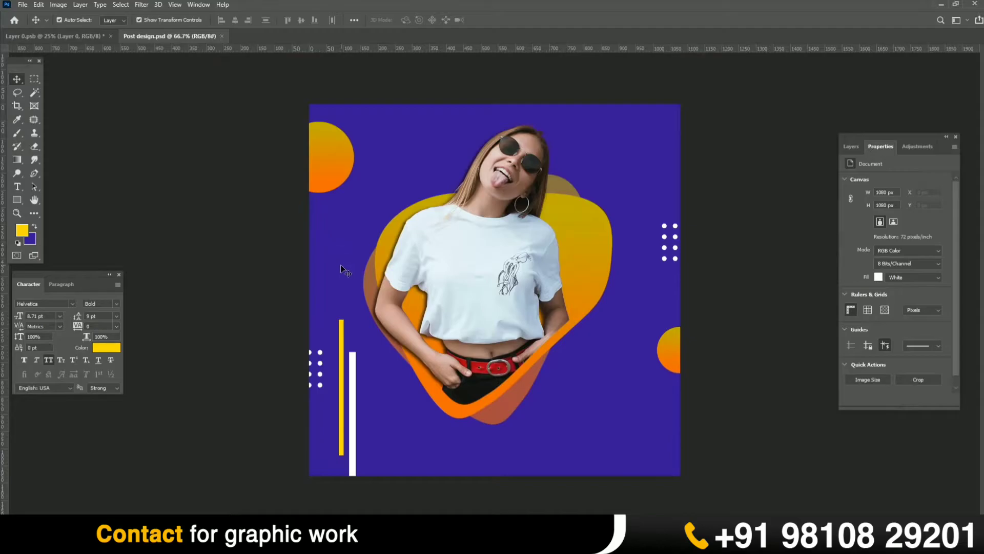
left_click(342, 346)
left_click(279, 270)
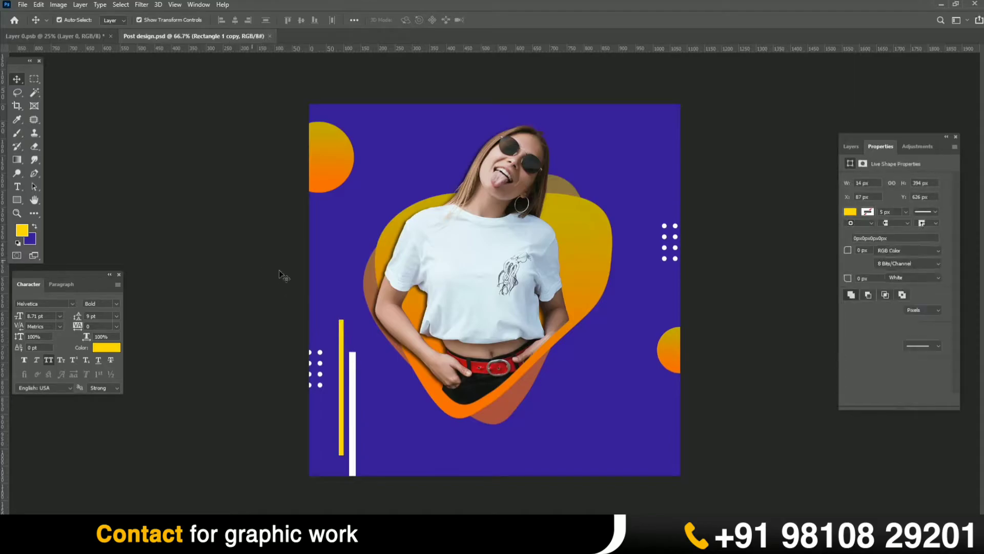
left_click(353, 430)
left_click(342, 327, "shift")
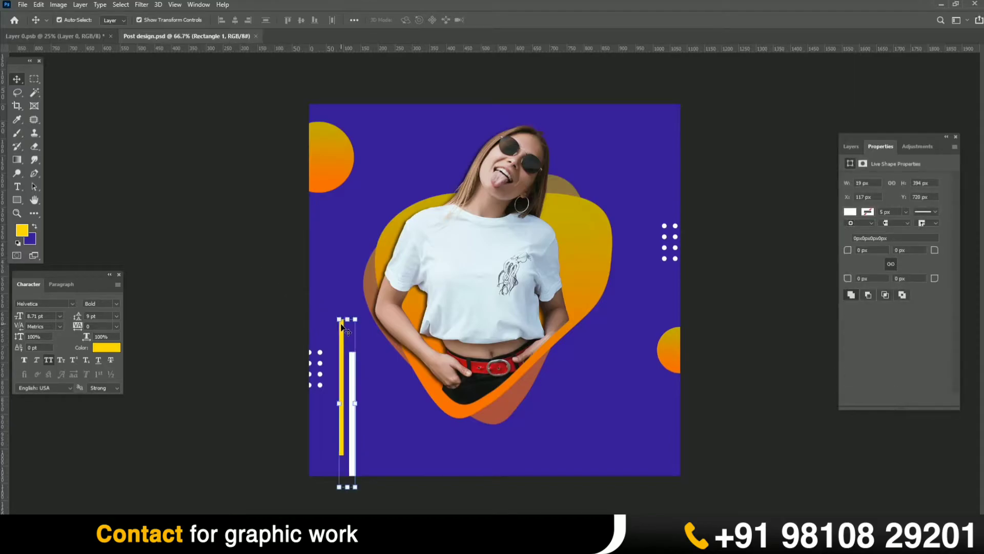
left_click_drag(344, 334, 418, 298)
left_click_drag(681, 79, 629, 152)
key("ctrl+s")
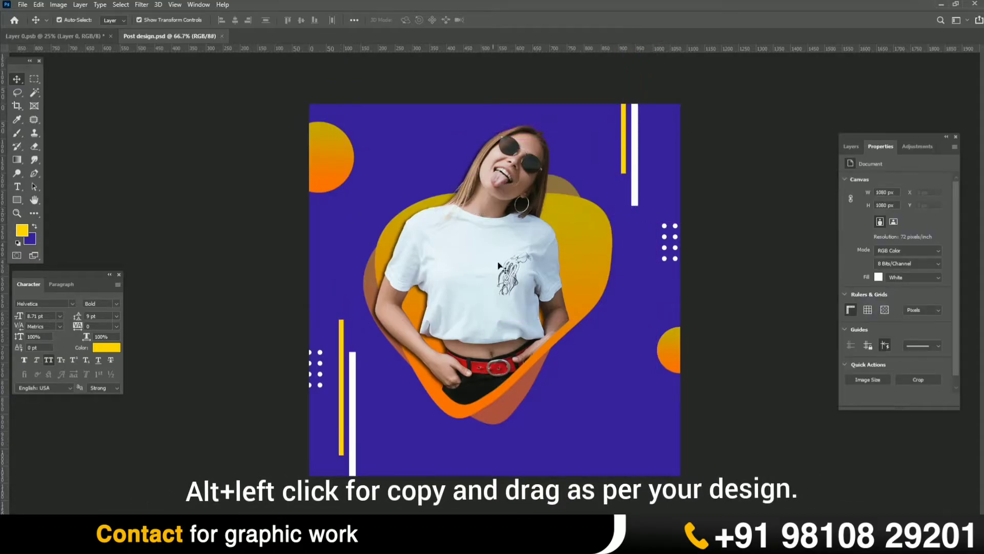
Duplicate the right-hand white dot grid, place the copy between the upper-left circle and the woman's head, and save
left_click_drag(665, 228, 392, 145)
key("ctrl+s")
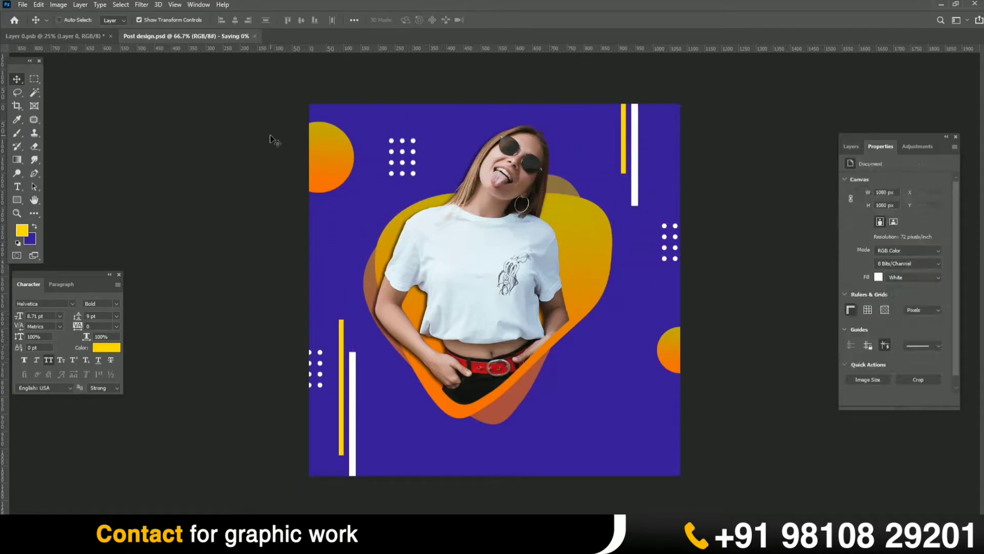
Duplicate the upper-left gradient circle, place the copy to the lower right of the woman's belt, and set its opacity to 34%
left_click(333, 156)
left_click_drag(326, 170, 581, 396)
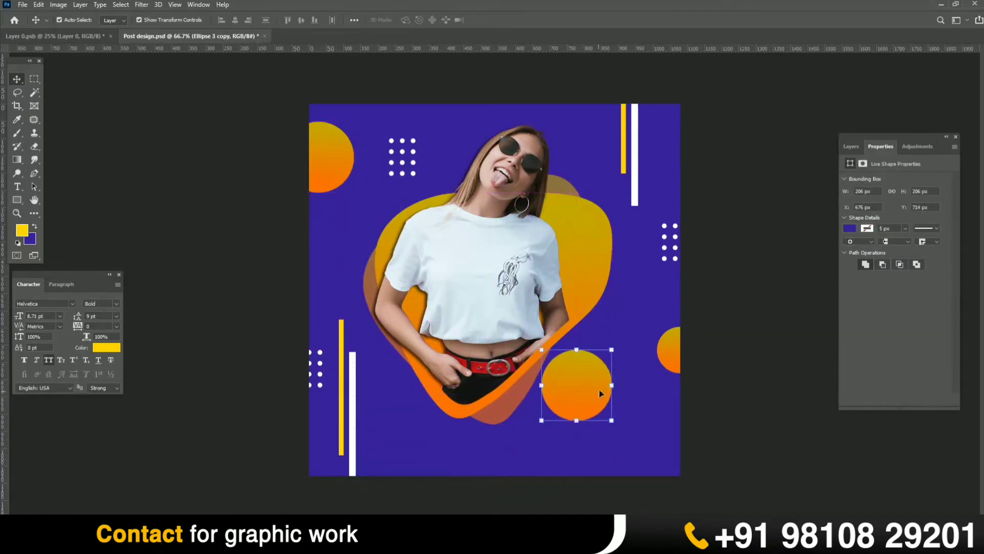
left_click(851, 146)
left_click_drag(925, 179, 890, 180)
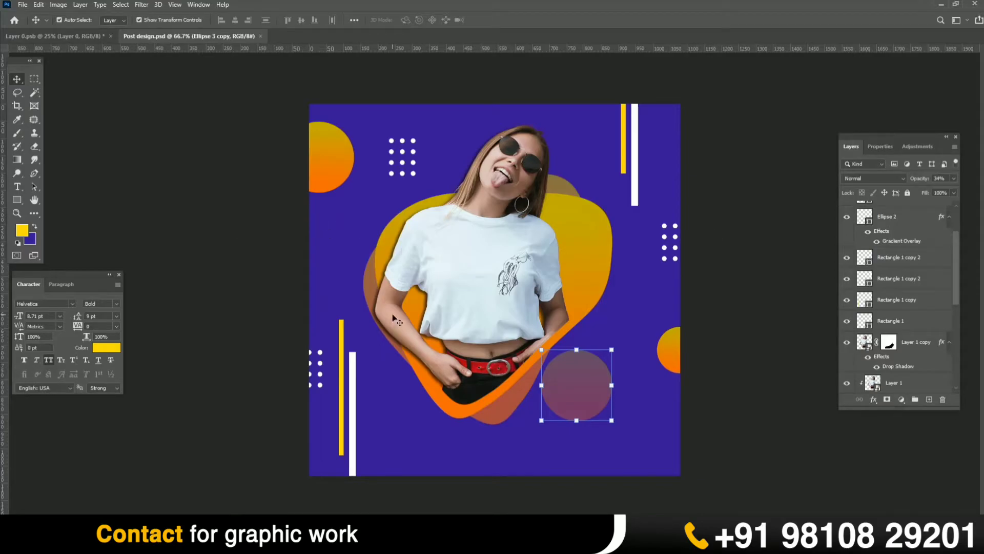
Add the yellow text "MUSIC EVENT" on the purple background below the central shape
key("ctrl+plus")
left_click_drag(532, 342, 511, 208)
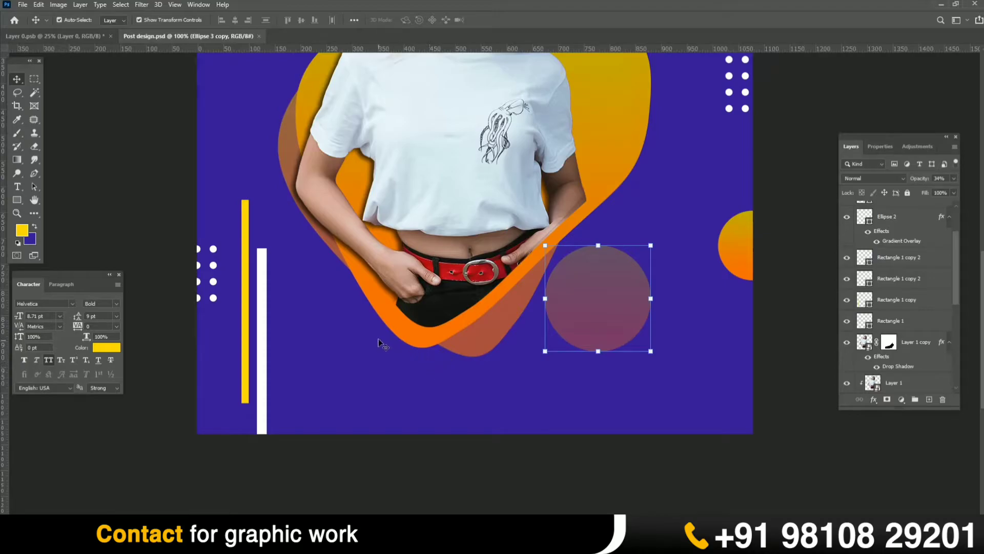
key("t")
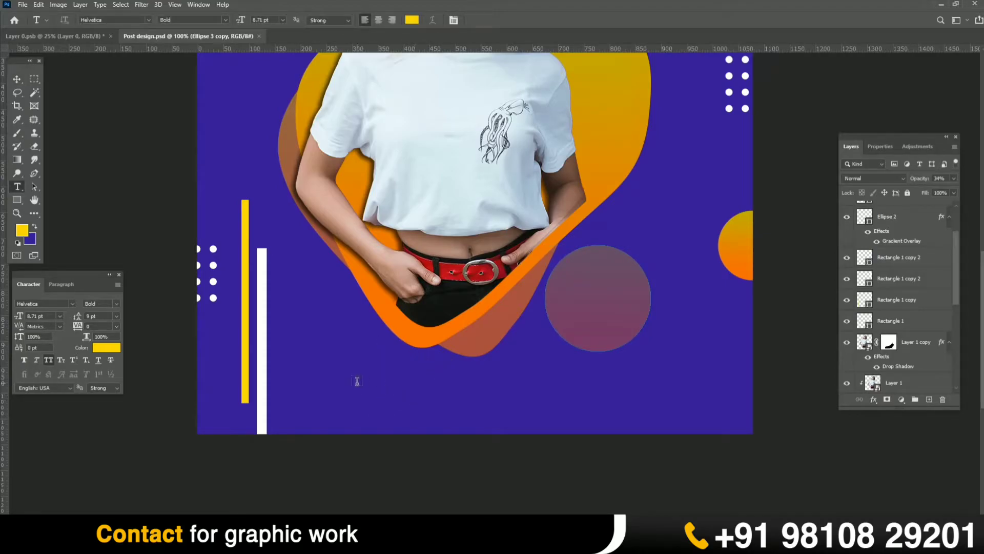
left_click(408, 377)
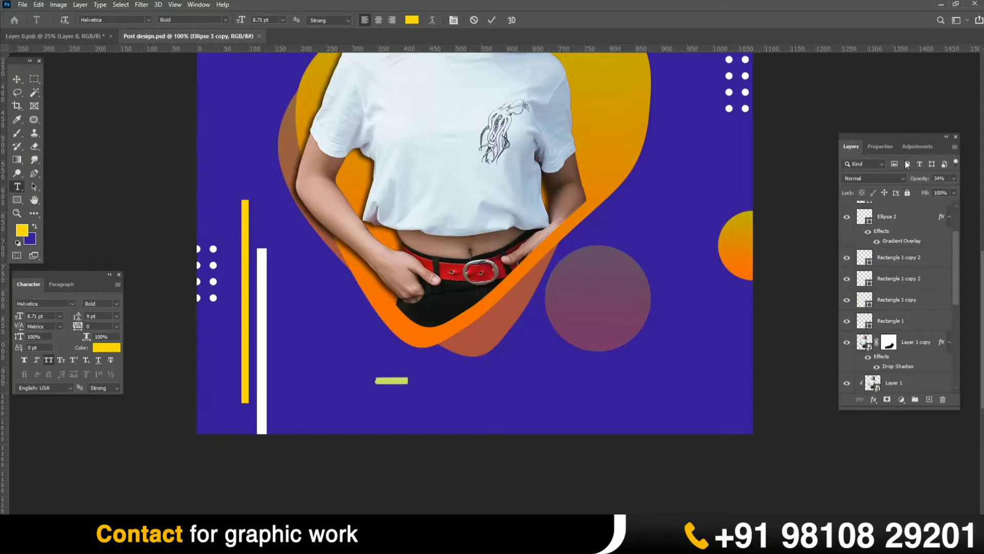
left_click(923, 219)
key("ctrl+a")
left_click(403, 379)
key("ctrl+a")
left_click(404, 376)
type("MUSIC EVE")
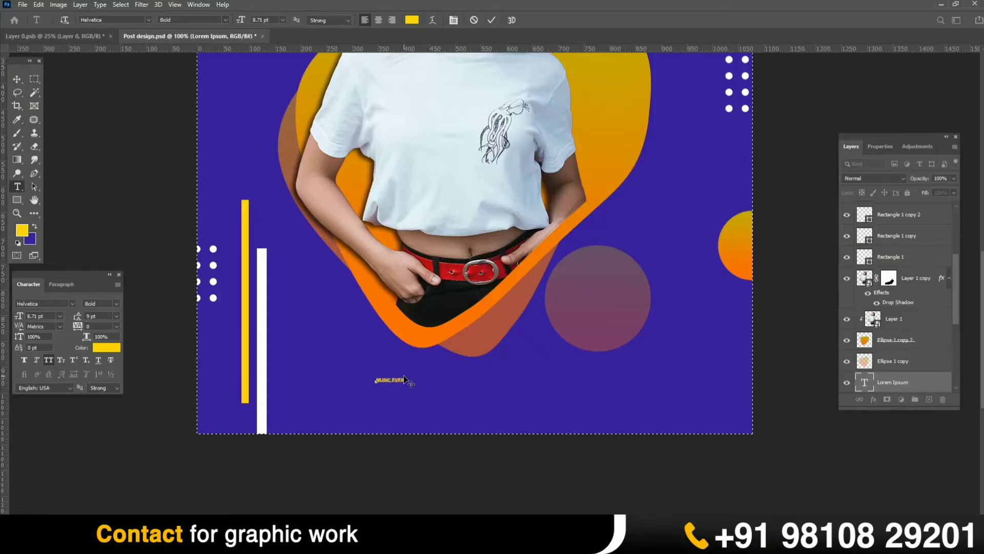
type("NT")
Enlarge the "MUSIC EVENT" text to about 78 pt and position it below the central shape
left_click(17, 76)
left_click_drag(411, 374, 650, 329)
left_click_drag(579, 350, 769, 356)
key("Return")
Delete the word "EVENT" from the text, keeping only "MUSIC"
key("t")
key("Escape")
left_click_drag(503, 362, 685, 363)
key("BackSpace")
left_click(17, 79)
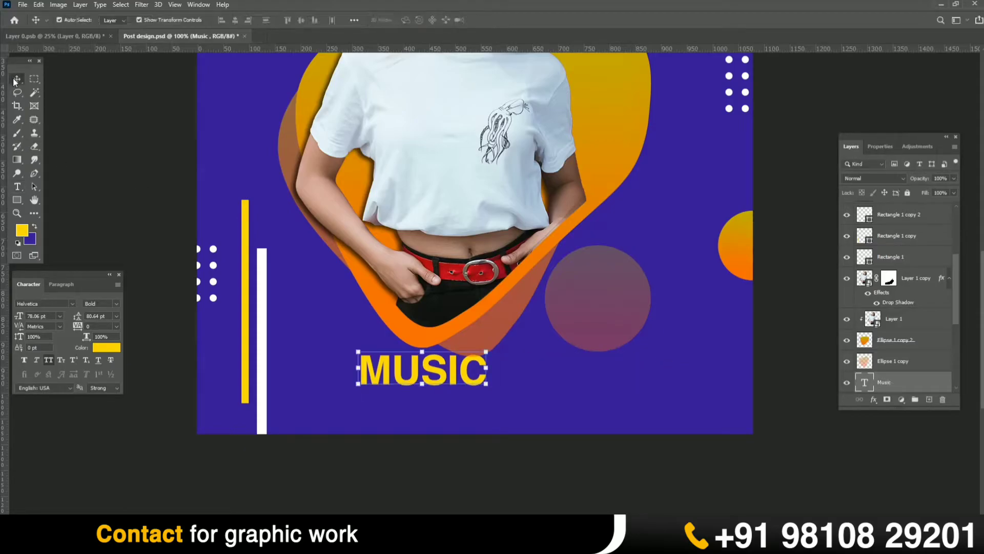
Bring the Music text layer to the top, place it over the central shape's lower tip, and turn off all caps
left_click_drag(487, 367, 515, 335)
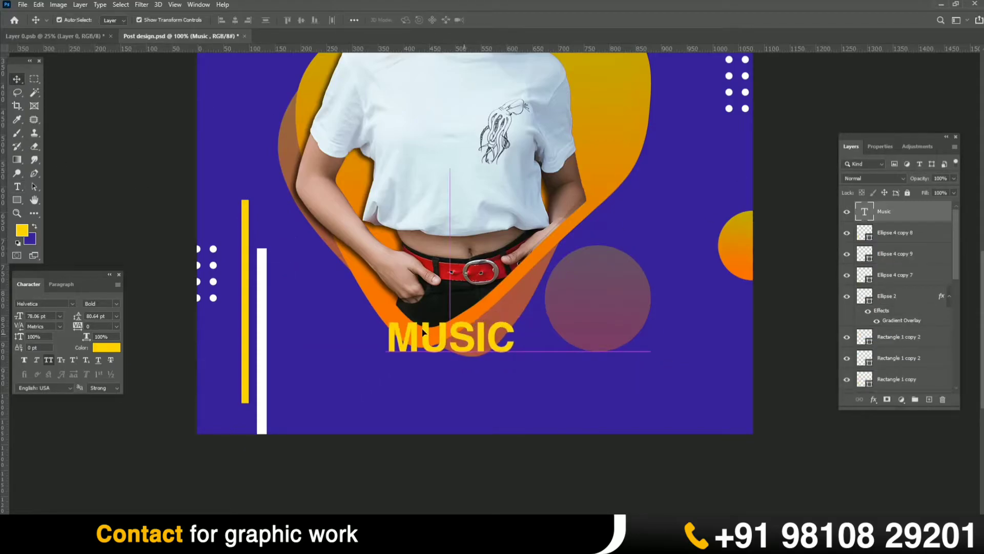
left_click(47, 361)
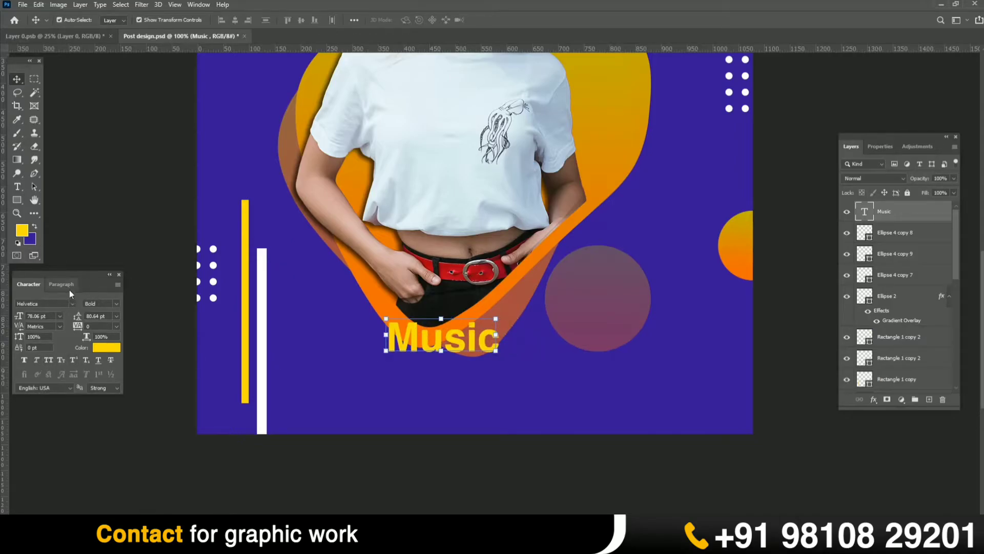
Set the Music text's font to Handycheera and enlarge it to about 232 pt across the woman's waist and the shape's lower tip
left_click(72, 304)
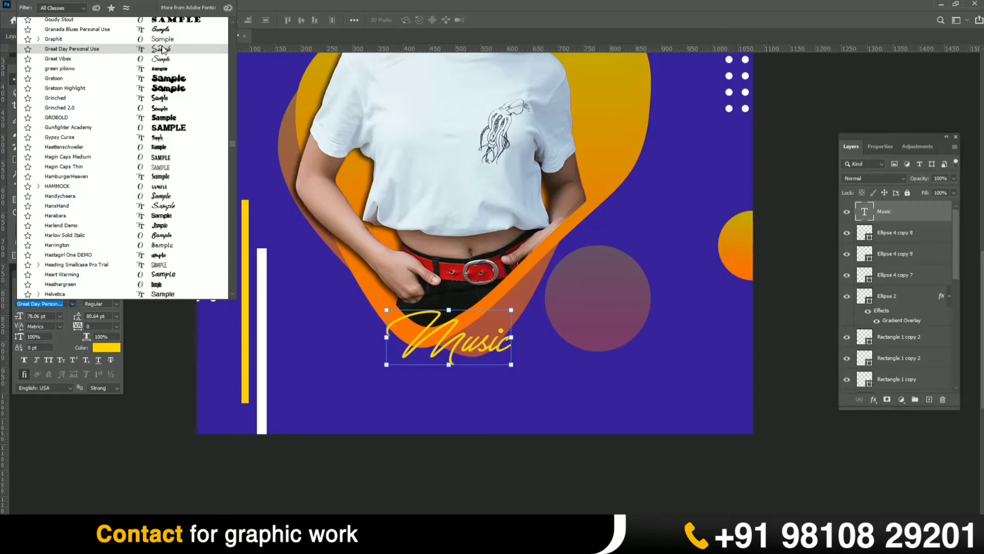
left_click(179, 199)
left_click_drag(493, 313, 571, 278)
key("Return")
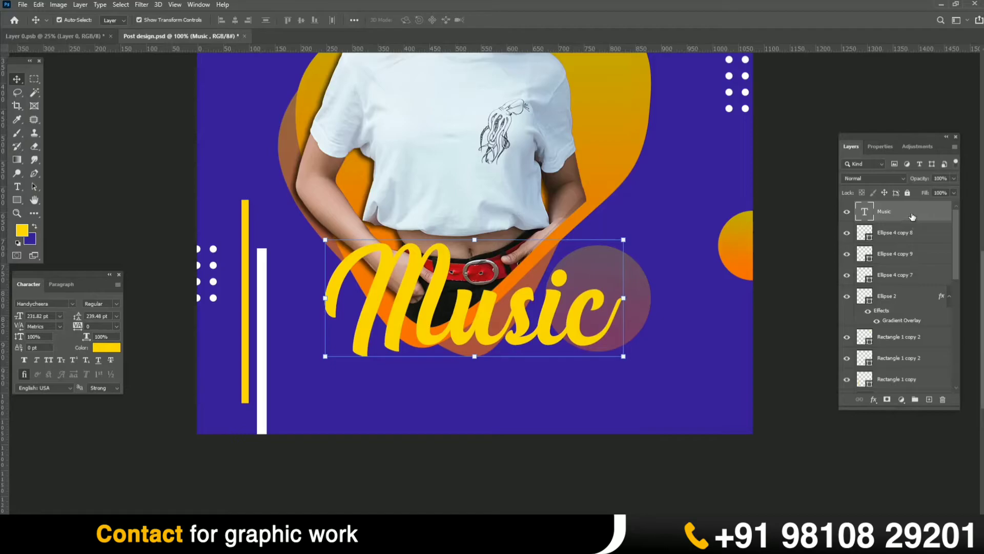
double_click(913, 217)
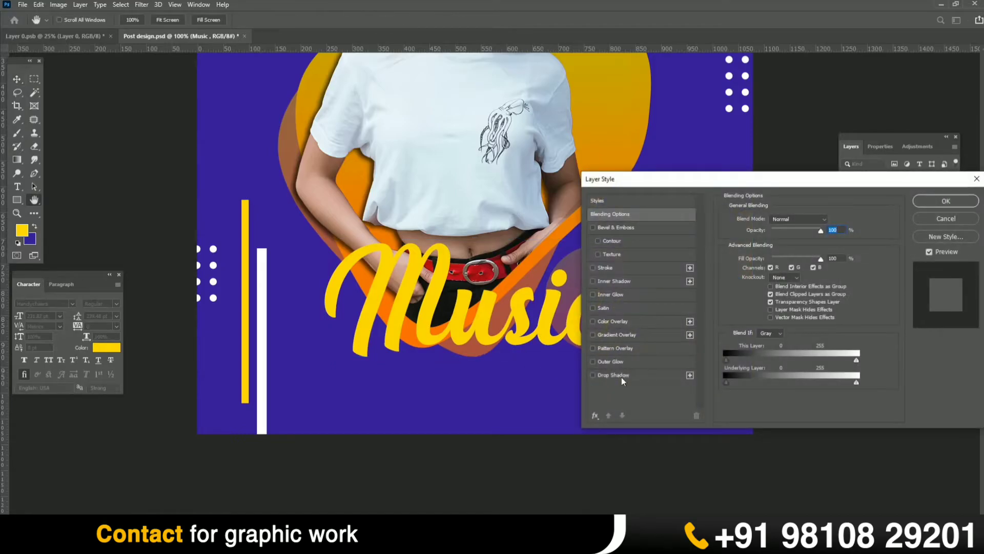
left_click(621, 377)
left_click_drag(767, 290, 762, 289)
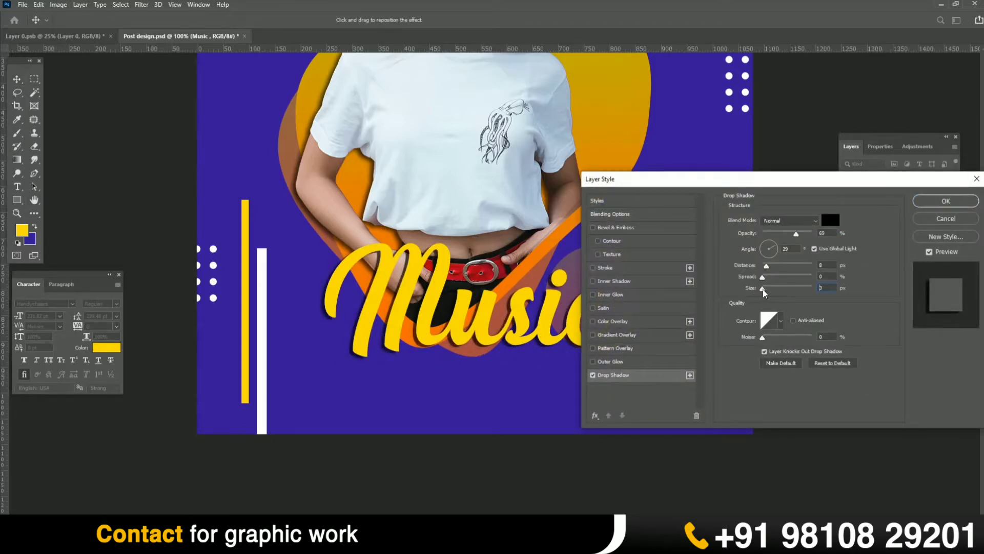
left_click_drag(521, 319, 529, 318)
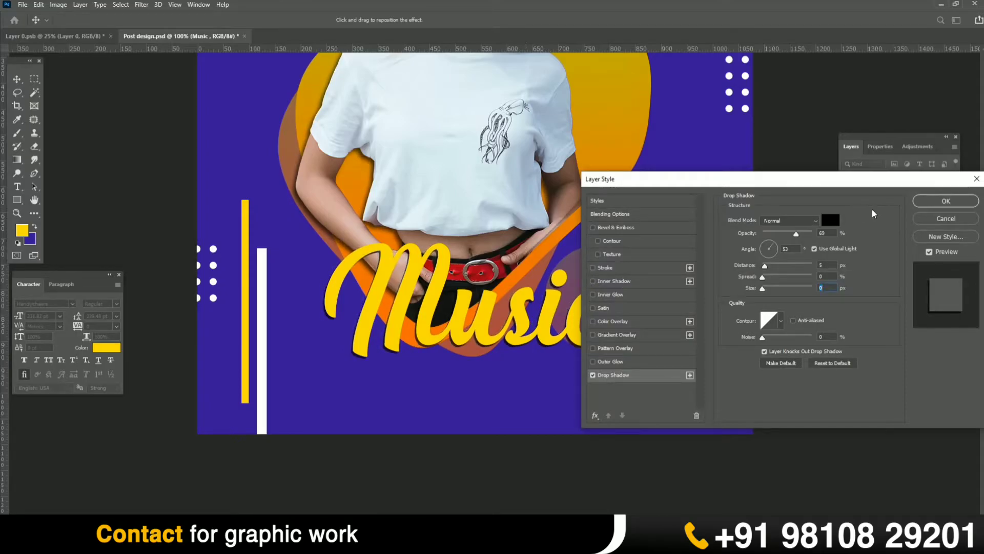
left_click(939, 220)
left_click(157, 187)
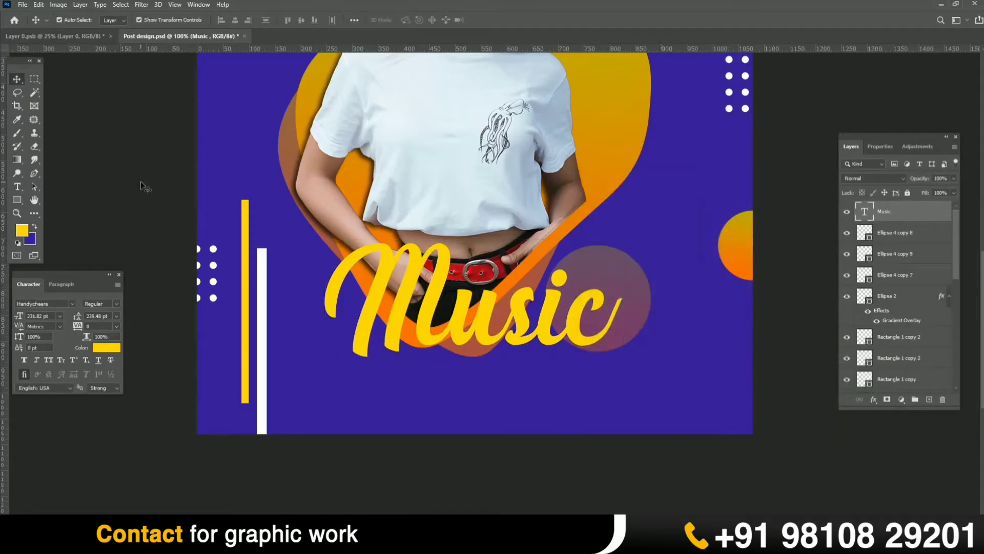
Add a layer mask to the Music text layer and prepare a small black brush for masking the letter M
key("ctrl+plus")
left_click_drag(278, 225, 348, 220)
left_click(344, 207)
key("Up")
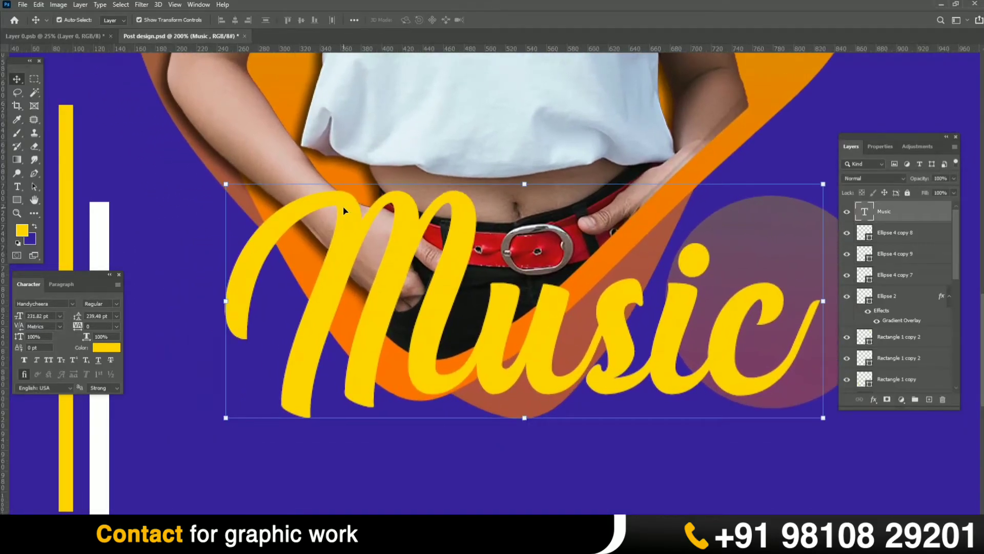
left_click(173, 183)
left_click(347, 214)
left_click(888, 399)
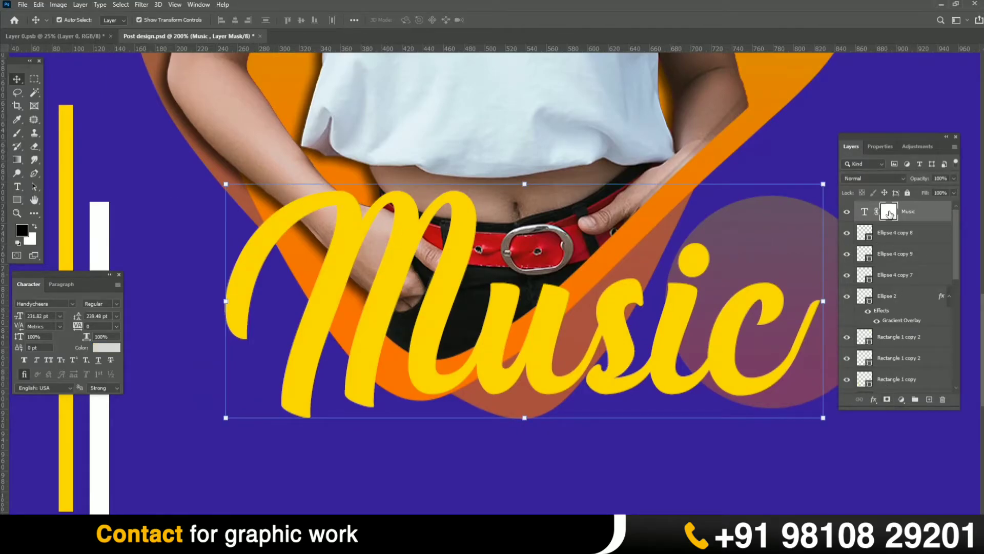
key("ctrl+plus")
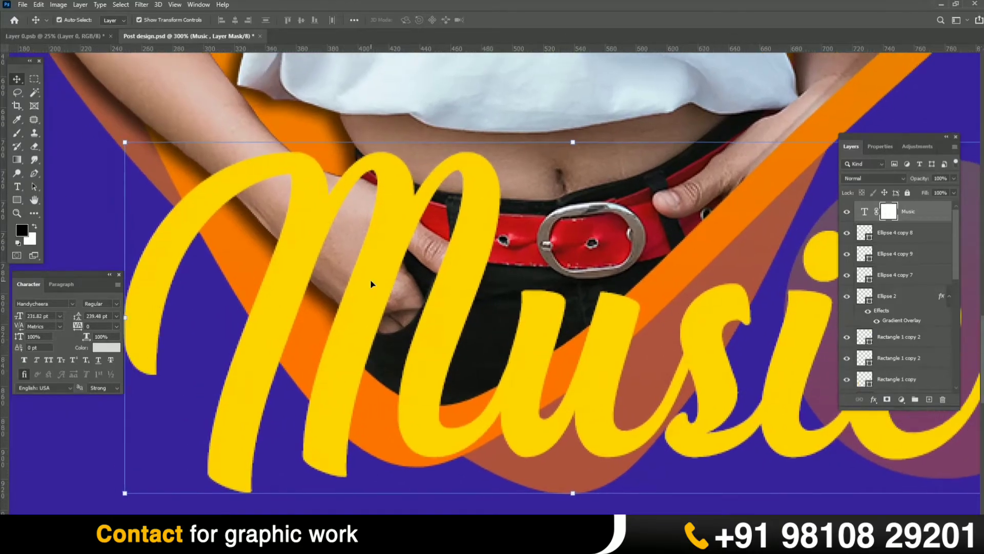
key("b")
key("bracketleft")
key("bracketleft")
key("bracketleft")
key("bracketleft")
Try to paint the M out of view on the layer mask where it crosses the woman's forearm and hand
left_click_drag(212, 167, 244, 200)
key("ctrl+z")
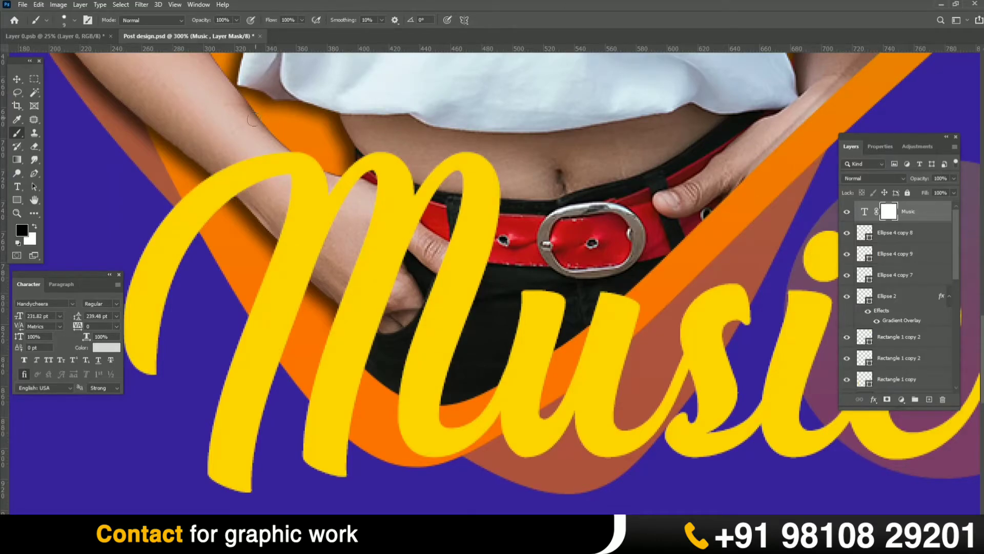
key("ctrl+plus")
left_click_drag(240, 118, 296, 172)
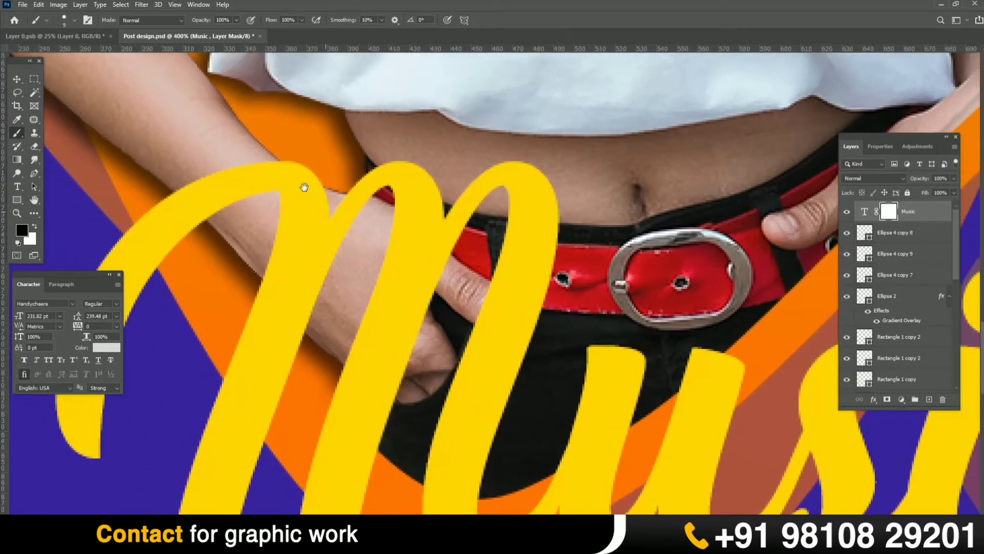
mouse_move(183, 188)
left_mouse_down()
mouse_move(217, 221)
mouse_move(199, 179)
mouse_move(230, 201)
mouse_move(217, 176)
mouse_move(272, 169)
mouse_move(269, 196)
mouse_move(236, 198)
left_mouse_up()
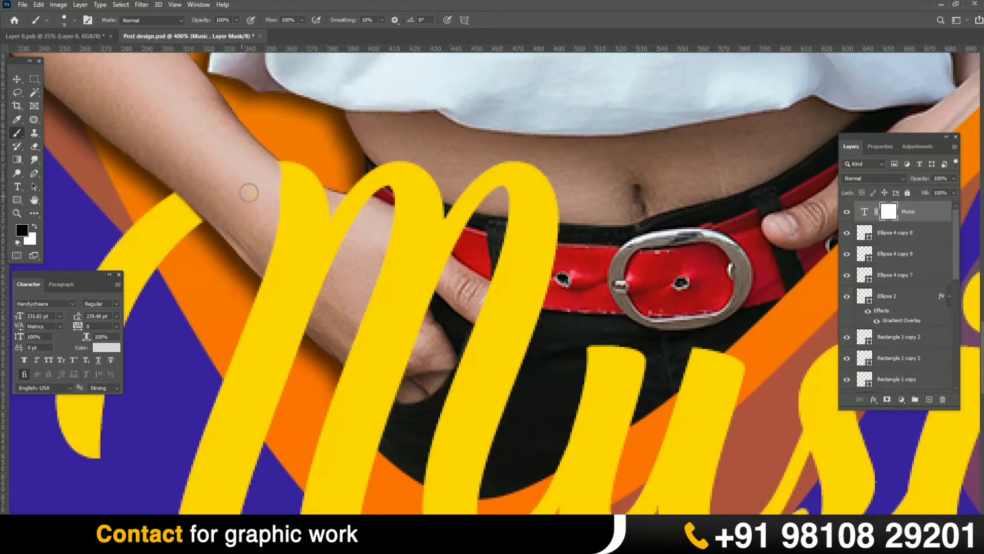
left_click_drag(366, 220, 359, 161)
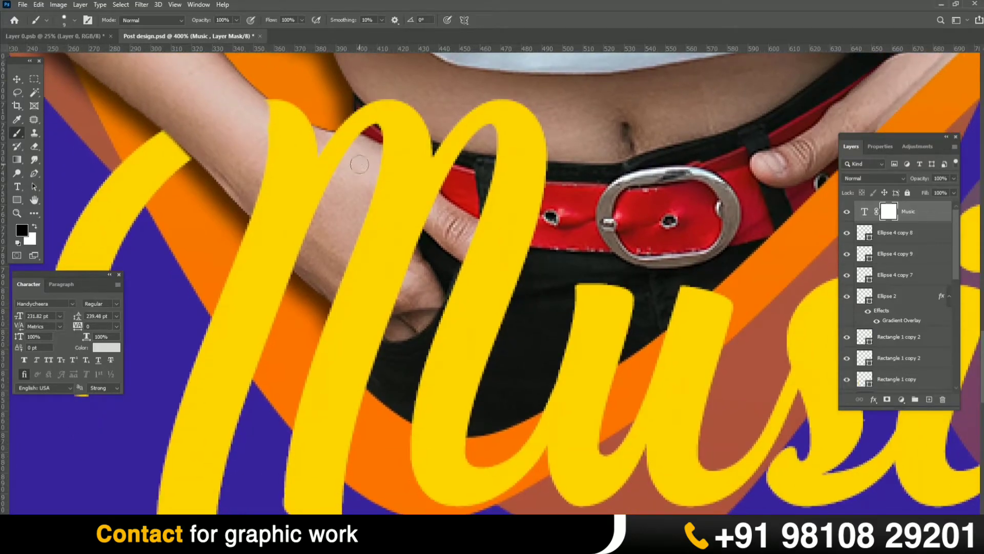
mouse_move(441, 213)
left_mouse_down()
mouse_move(387, 169)
mouse_move(430, 211)
mouse_move(392, 192)
mouse_move(428, 218)
mouse_move(382, 185)
mouse_move(379, 171)
mouse_move(426, 199)
mouse_move(372, 157)
mouse_move(442, 202)
mouse_move(411, 189)
mouse_move(420, 189)
left_mouse_up()
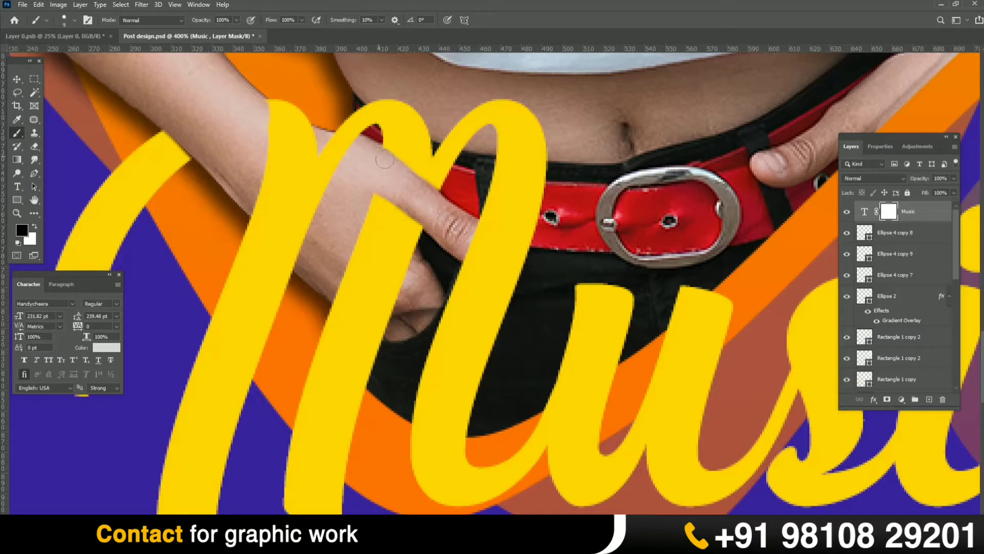
mouse_move(392, 198)
left_mouse_down()
mouse_move(431, 221)
mouse_move(380, 197)
left_mouse_up()
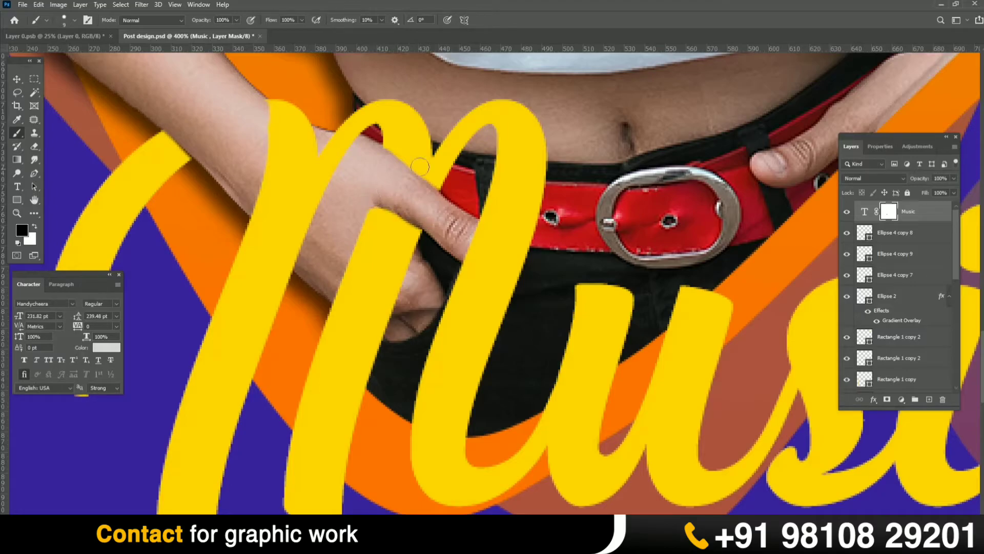
key("ctrl+minus")
key("ctrl+minus")
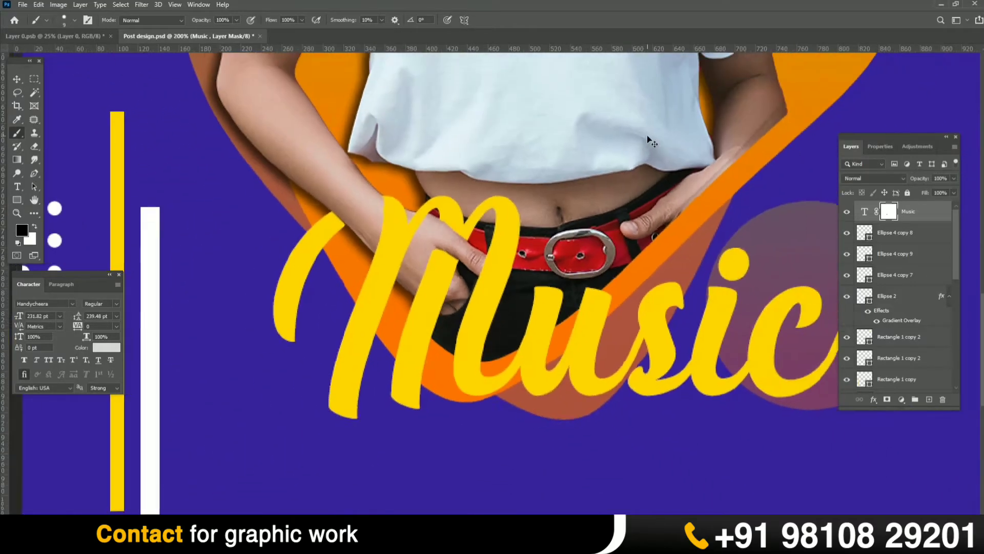
key("ctrl+minus")
key("ctrl+minus")
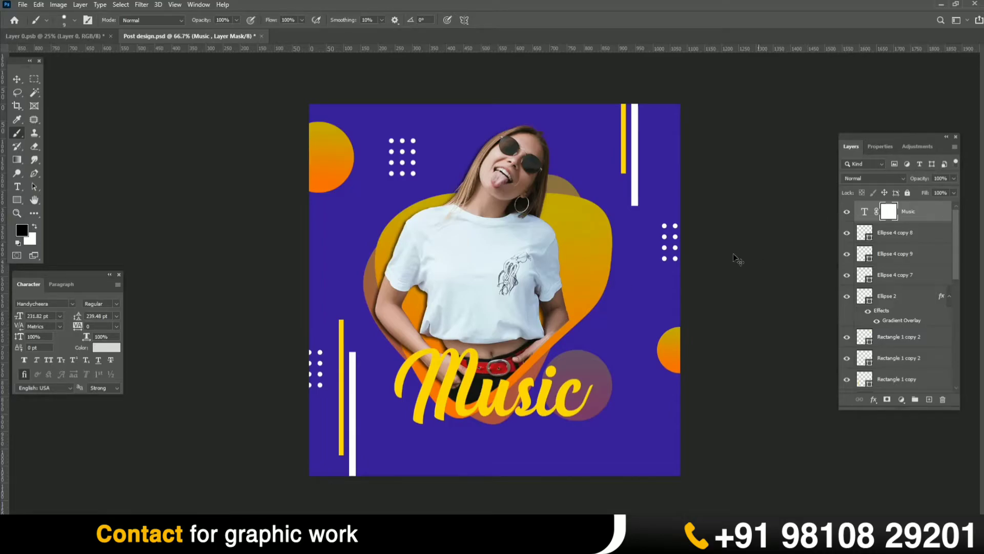
Mask the M's first curl where it crosses the forearm, undo the stray stroke over the hand, and save the document
key("ctrl+plus")
key("ctrl+plus")
key("ctrl+plus")
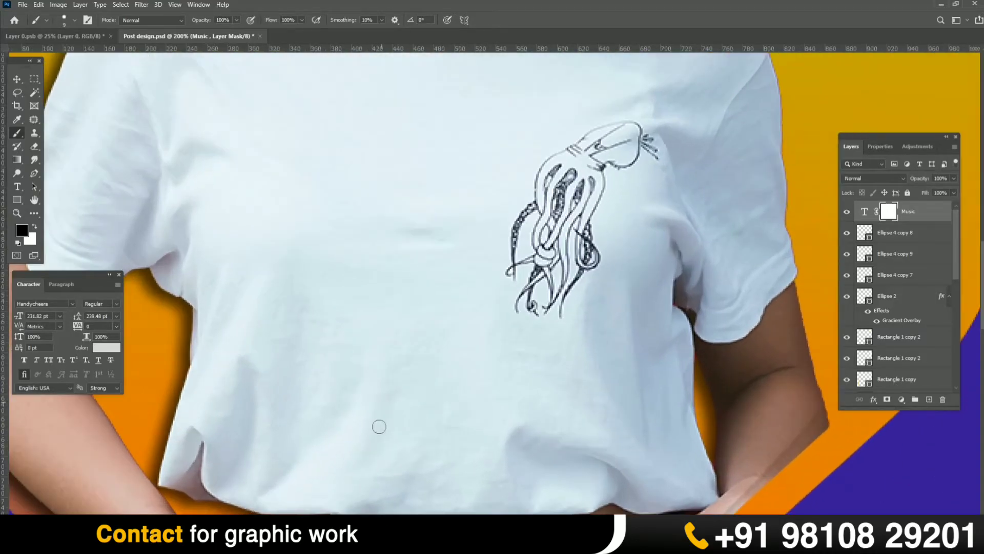
left_click_drag(407, 370, 491, 83)
mouse_move(223, 271)
left_mouse_down()
mouse_move(250, 299)
mouse_move(220, 270)
mouse_move(292, 259)
mouse_move(285, 283)
mouse_move(291, 257)
mouse_move(287, 284)
mouse_move(262, 280)
left_mouse_up()
mouse_move(407, 330)
left_mouse_down()
mouse_move(390, 250)
mouse_move(378, 278)
left_mouse_up()
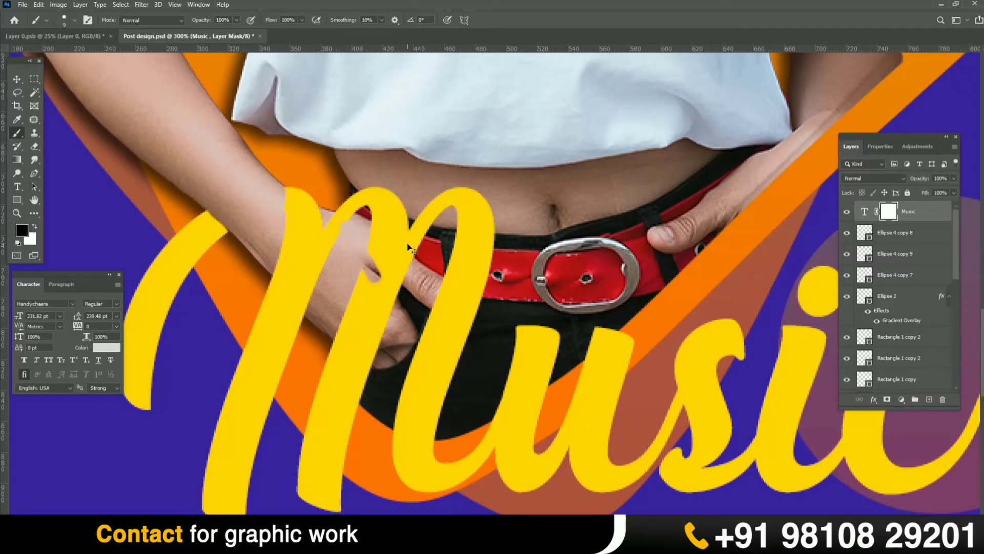
key("ctrl+z")
key("ctrl+s")
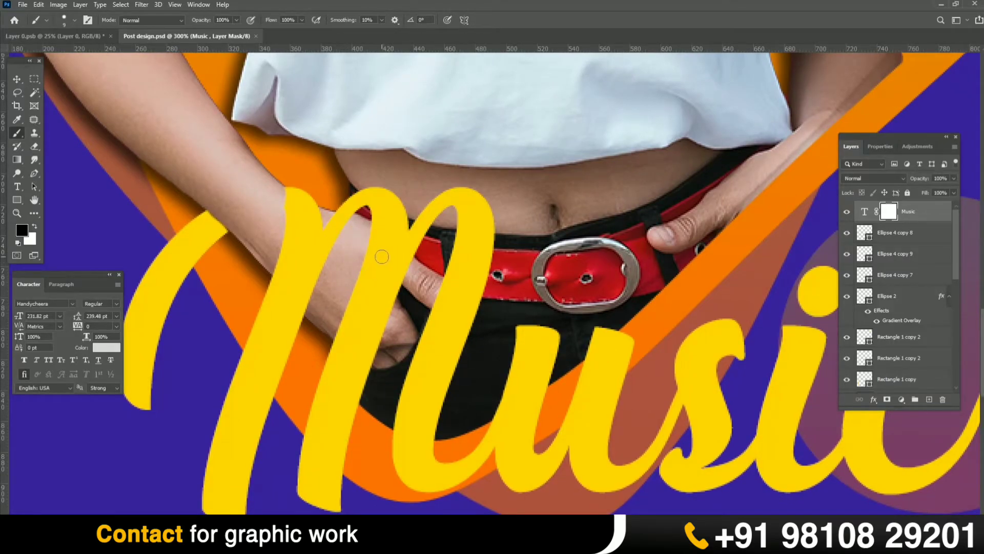
Mask the M's middle stem along the back of the hand so the hand passes in front of the letter
key("ctrl+plus")
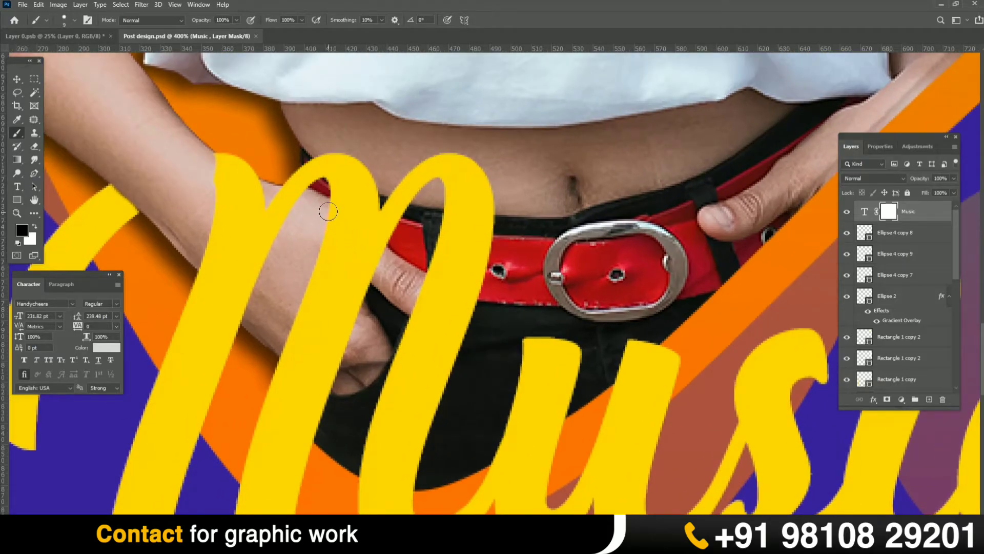
left_click_drag(329, 206, 383, 255)
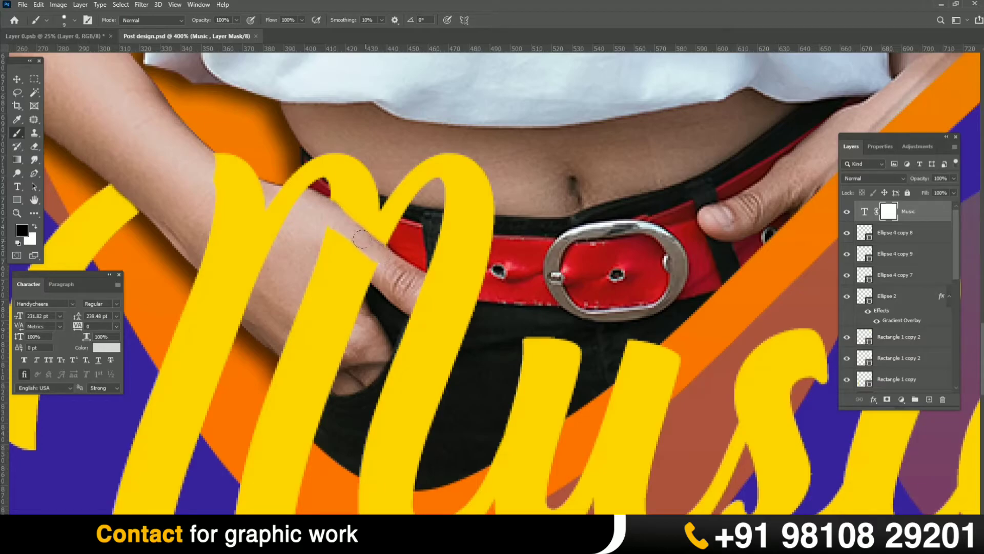
mouse_move(327, 237)
left_mouse_down()
mouse_move(360, 261)
mouse_move(317, 237)
mouse_move(381, 272)
mouse_move(330, 247)
left_mouse_up()
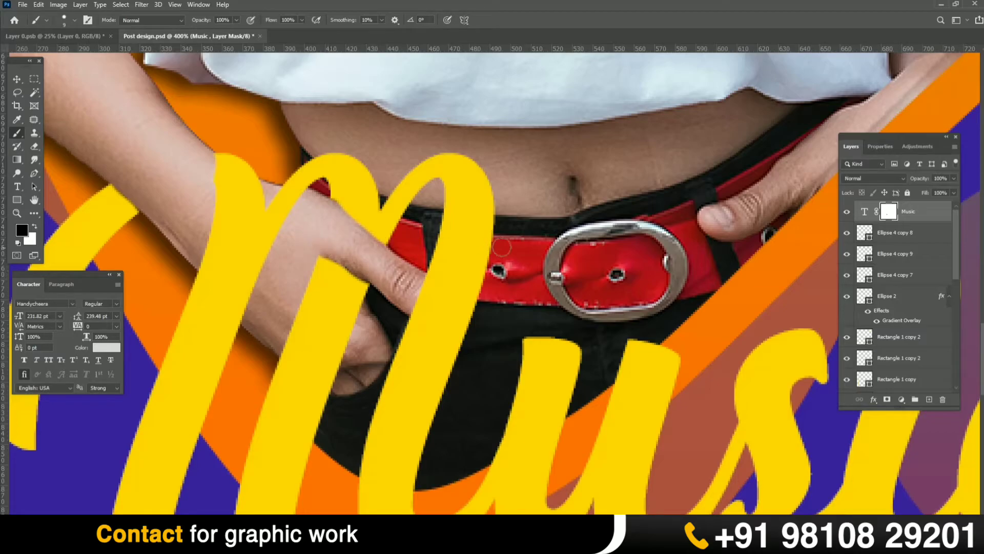
key("ctrl+minus")
key("ctrl+minus")
key("ctrl+minus")
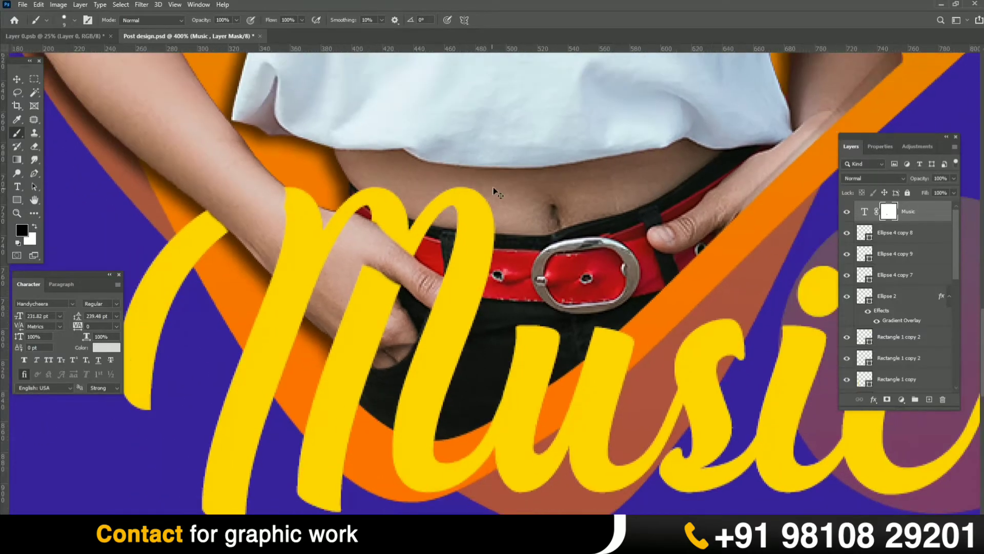
key("ctrl+minus")
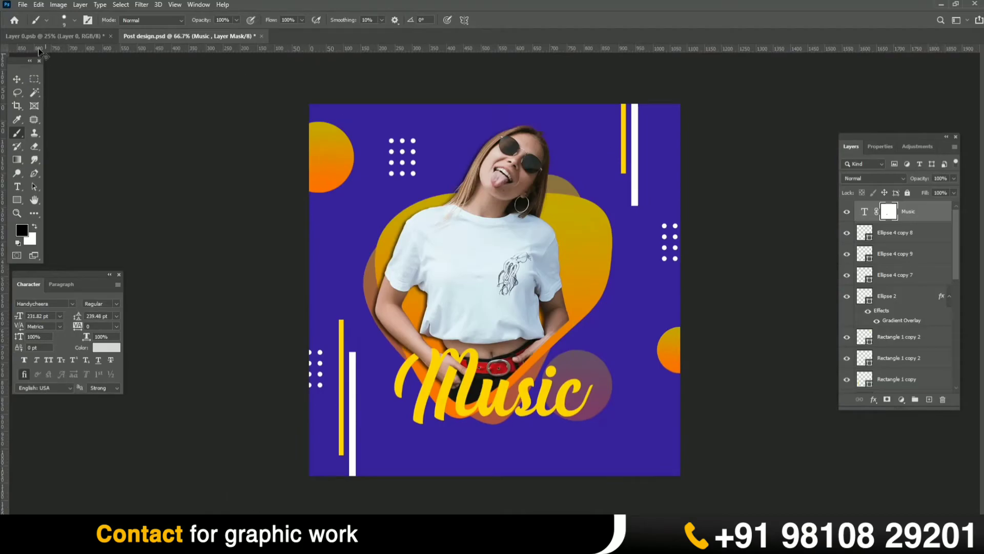
Recolor the Music text white, applying the fill to the text itself and not to its layer mask
key("v")
key("ctrl+plus")
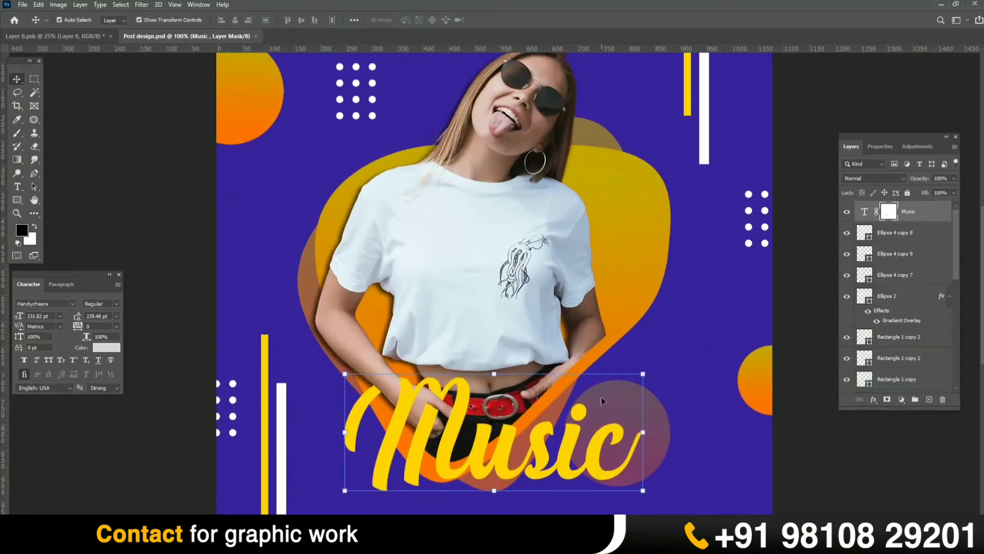
left_click_drag(569, 432, 532, 314)
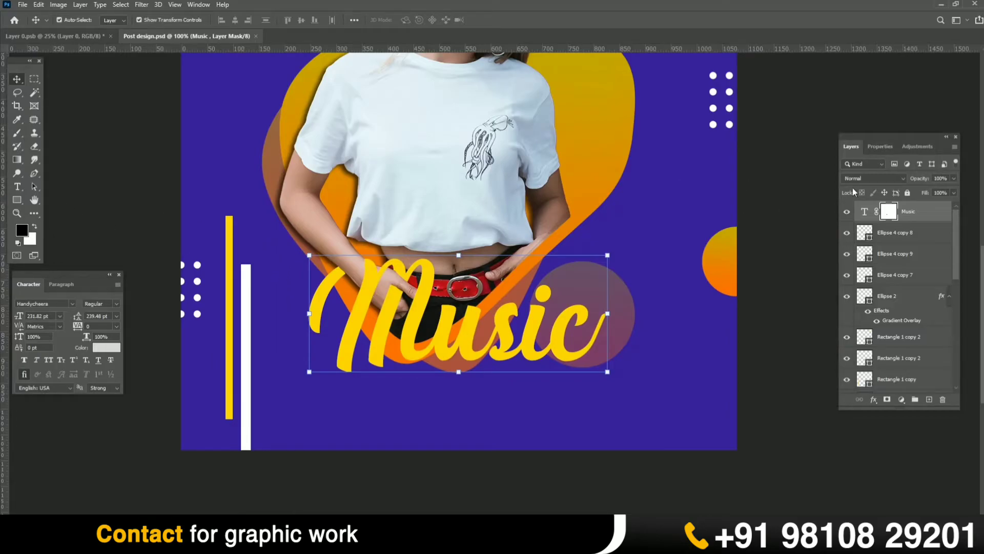
left_click(864, 211)
key("ctrl+BackSpace")
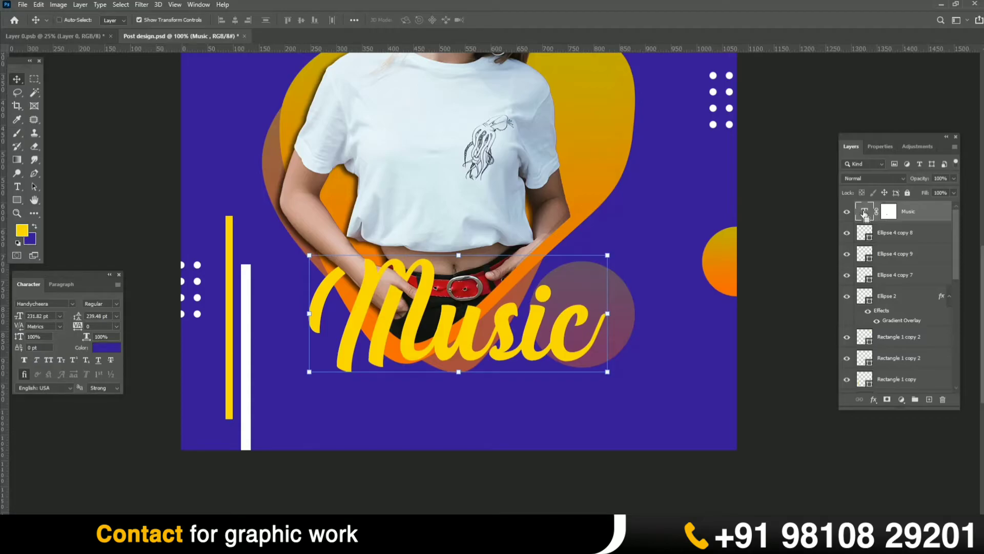
key("d")
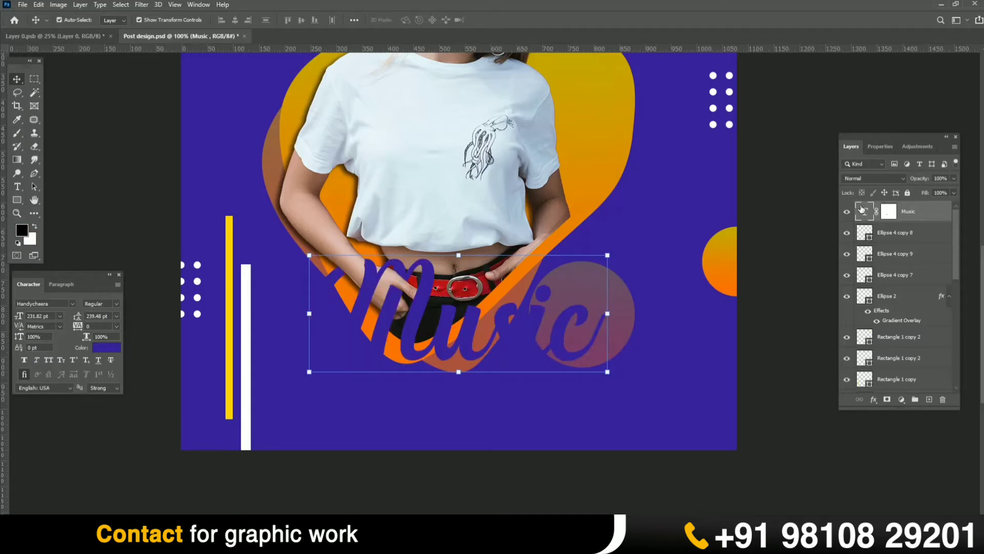
key("ctrl+BackSpace")
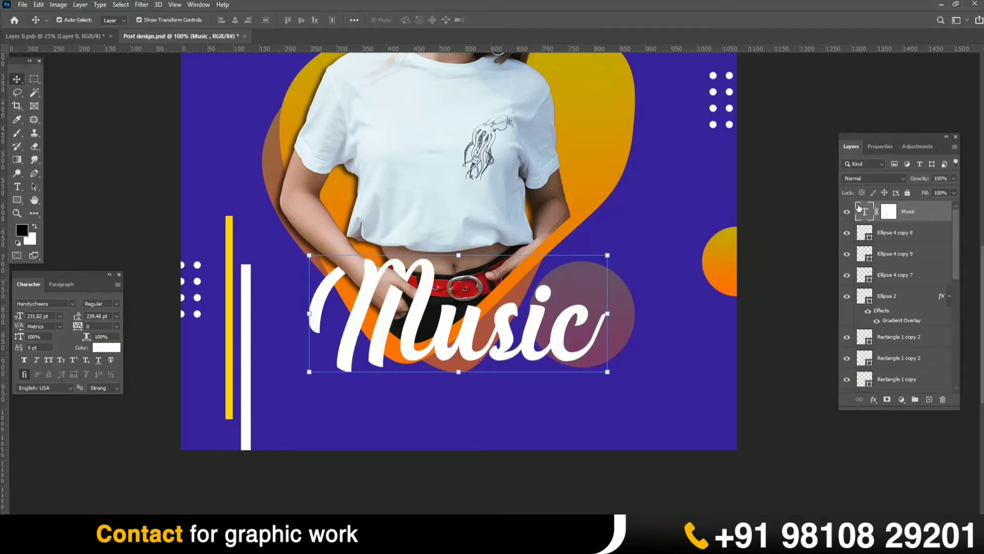
left_click(163, 176, "ctrl")
left_click(421, 269, "ctrl")
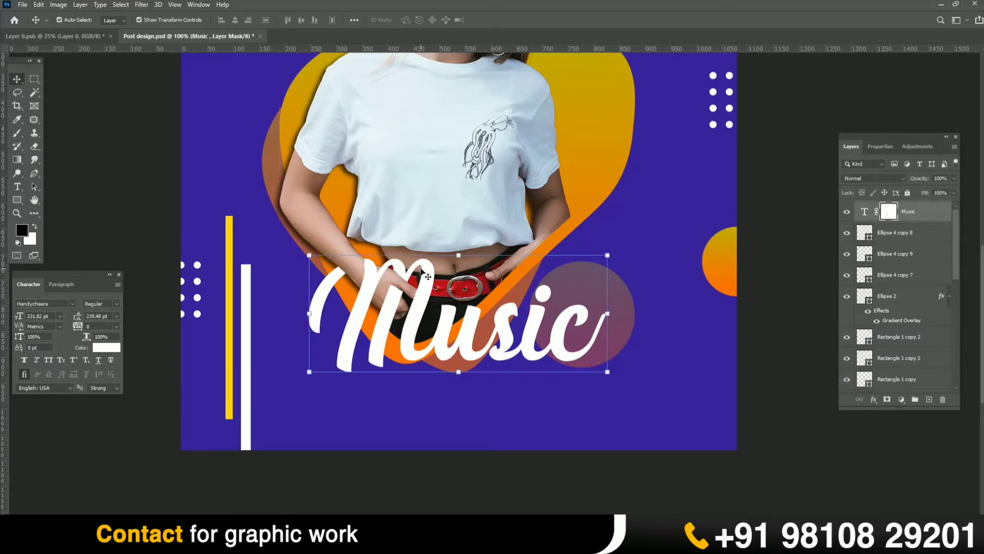
Give the Music text a smooth Inner Bevel with depth 32%, direction Down and size 9 px, and enable its Contour
double_click(938, 212)
left_click(642, 228)
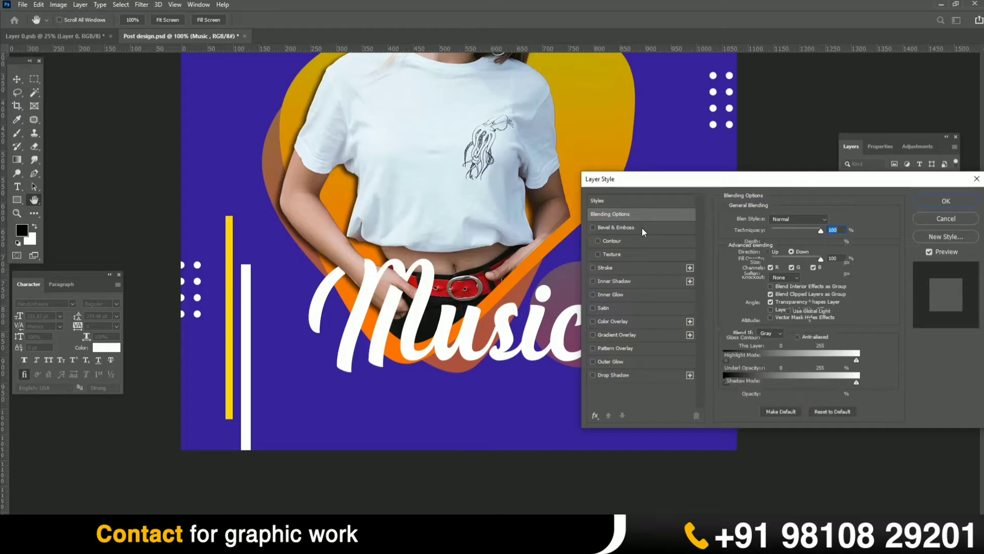
left_click_drag(775, 263, 772, 277)
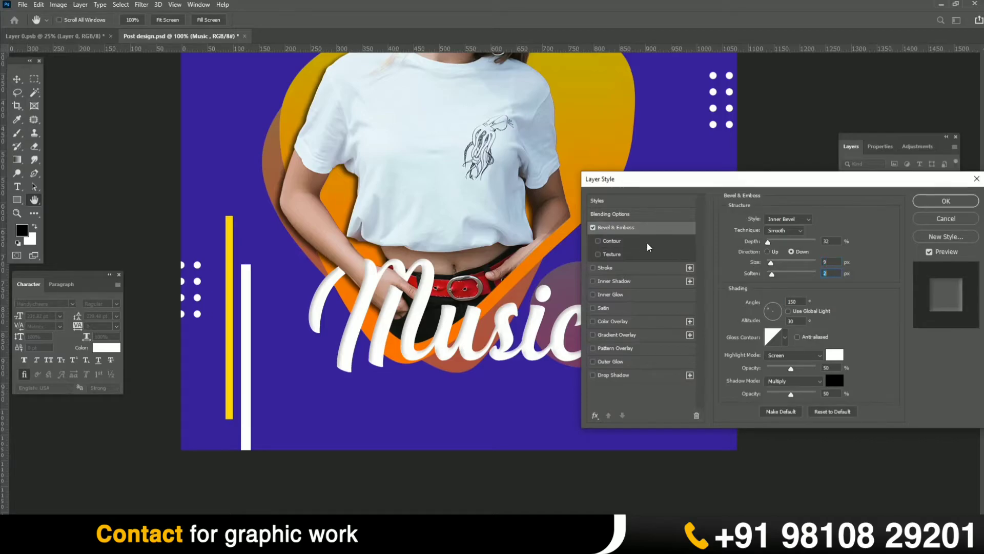
left_click(637, 242)
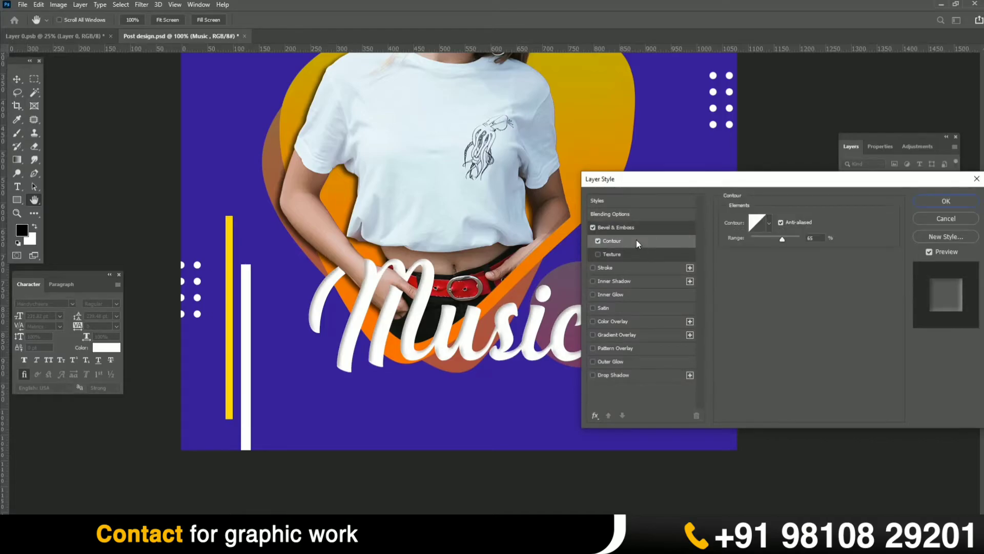
Add a black Inner Shadow to the Music text with 61% opacity, distance 0, choke 2 and size 0, and apply the styles
left_click(634, 281)
left_click_drag(772, 289, 761, 290)
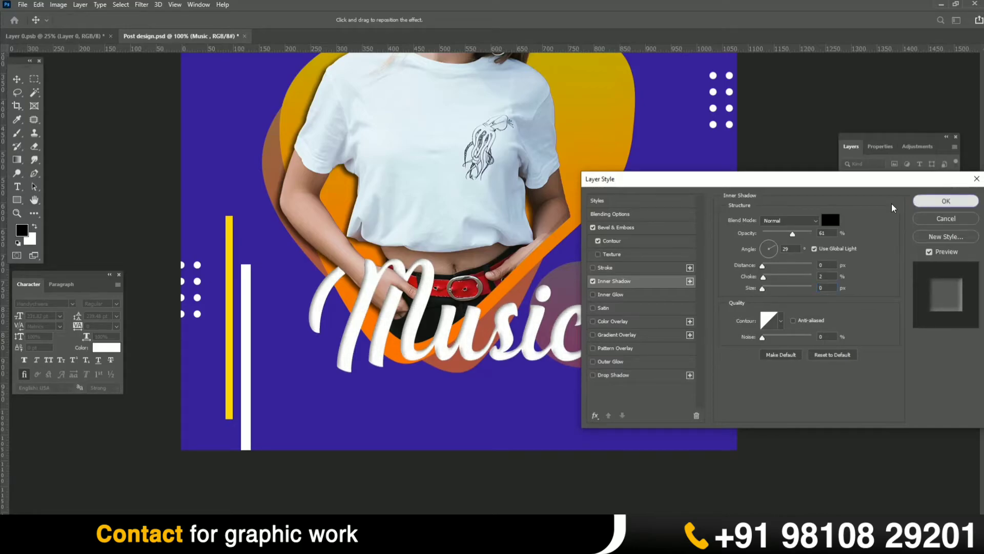
left_click(946, 201)
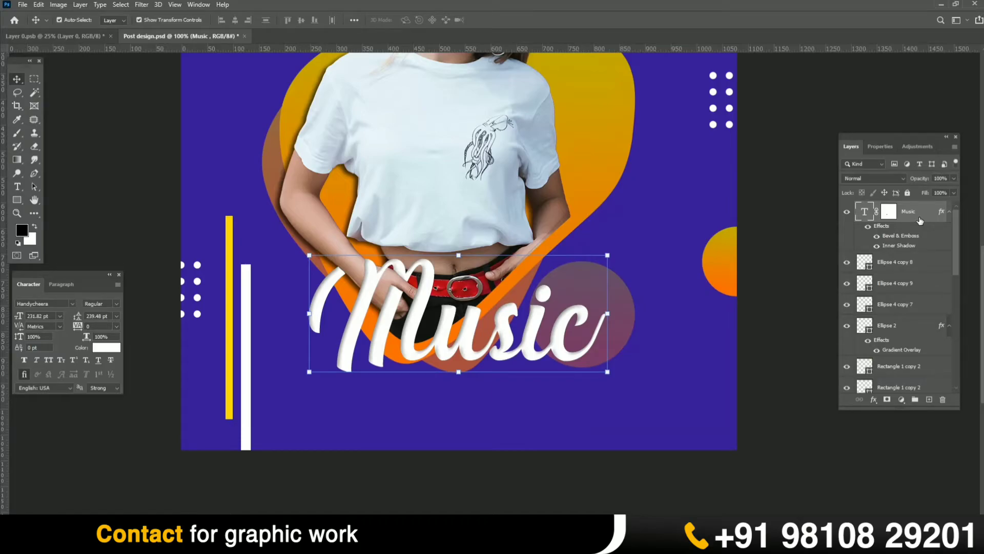
key("ctrl+plus")
left_click_drag(648, 306, 622, 112)
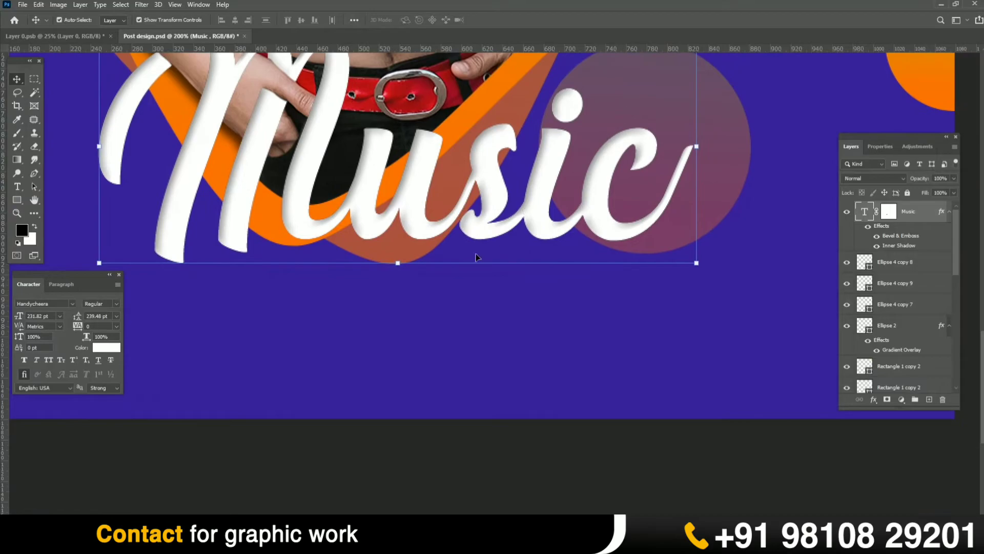
Add a new white text line reading "event" on the blue area below the Music title
key("t")
left_click(328, 343)
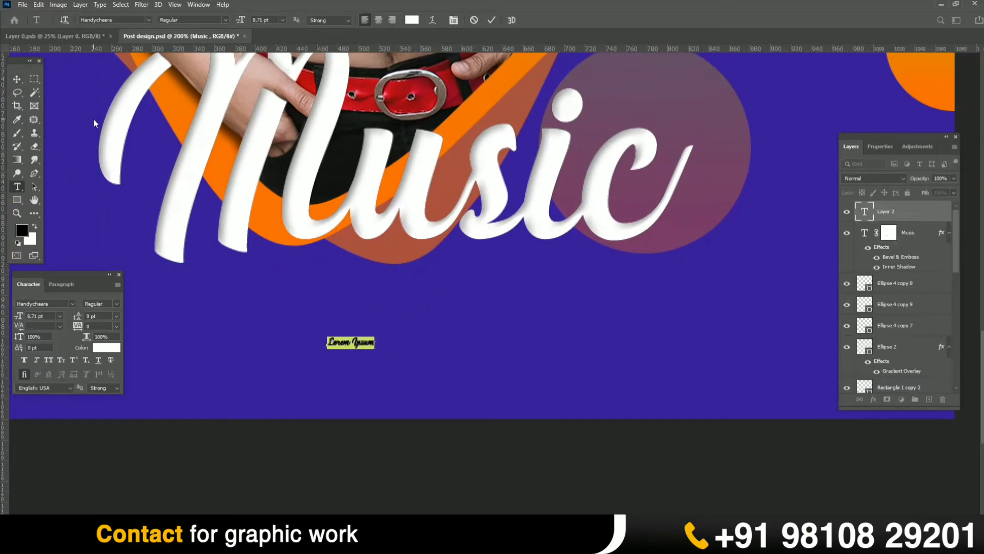
type("am")
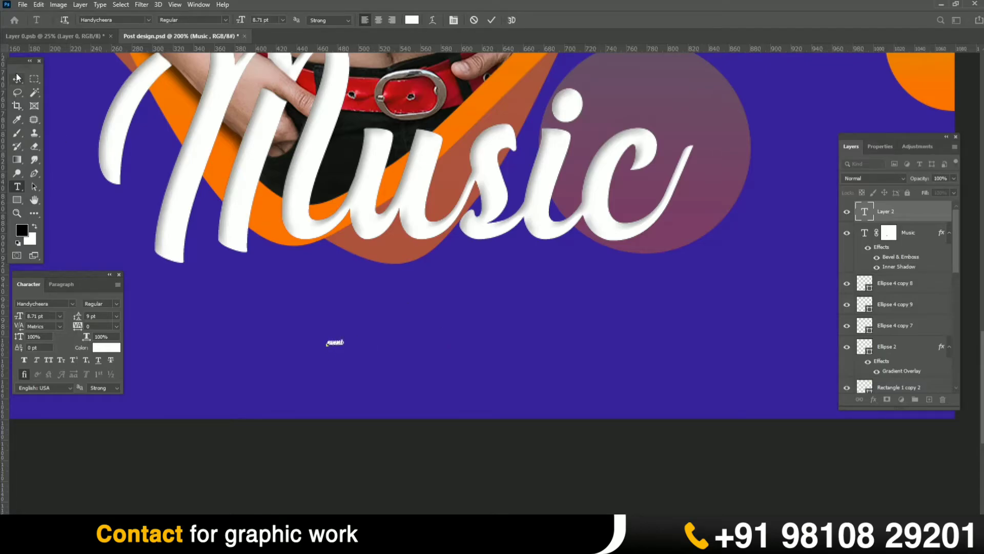
left_click(17, 79)
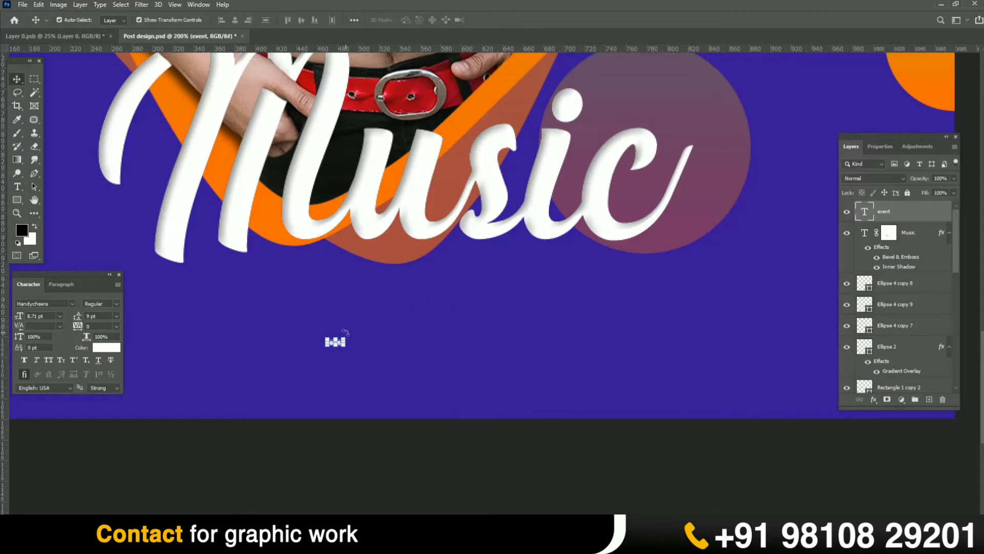
left_click(449, 287)
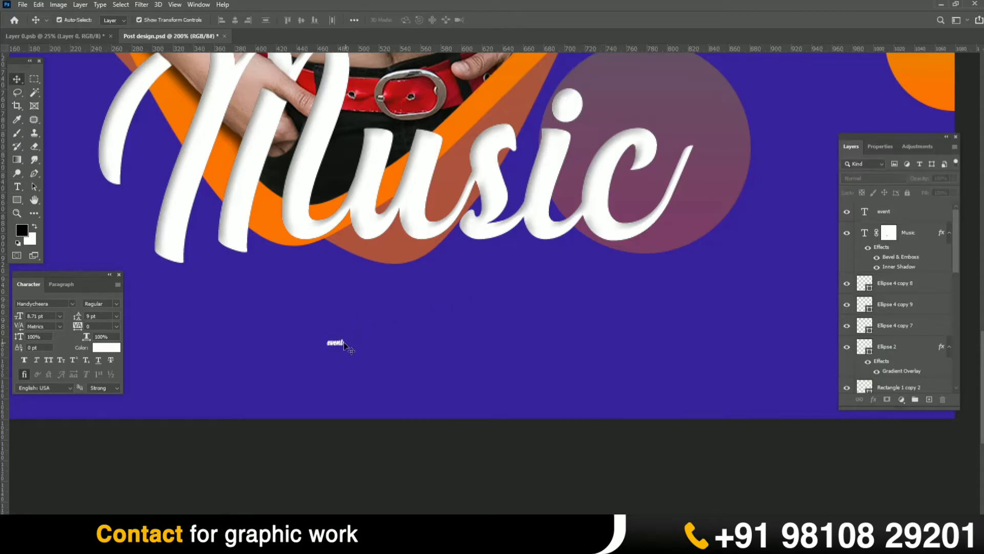
Scale the event text up to about 55 pt and move it slightly up within the blue area below Music
left_click(337, 344)
key("ctrl+t")
left_click_drag(345, 347, 435, 399)
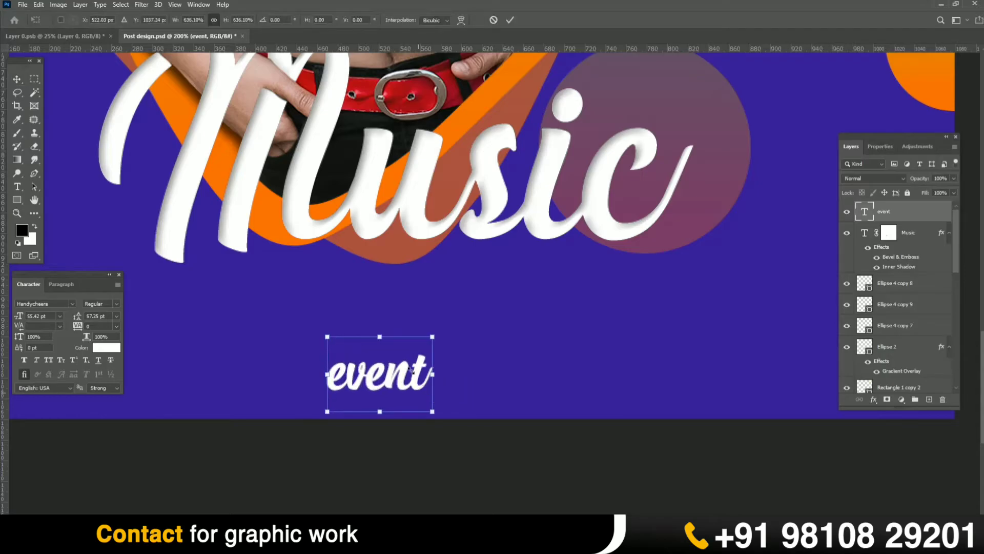
left_click_drag(406, 366, 392, 337)
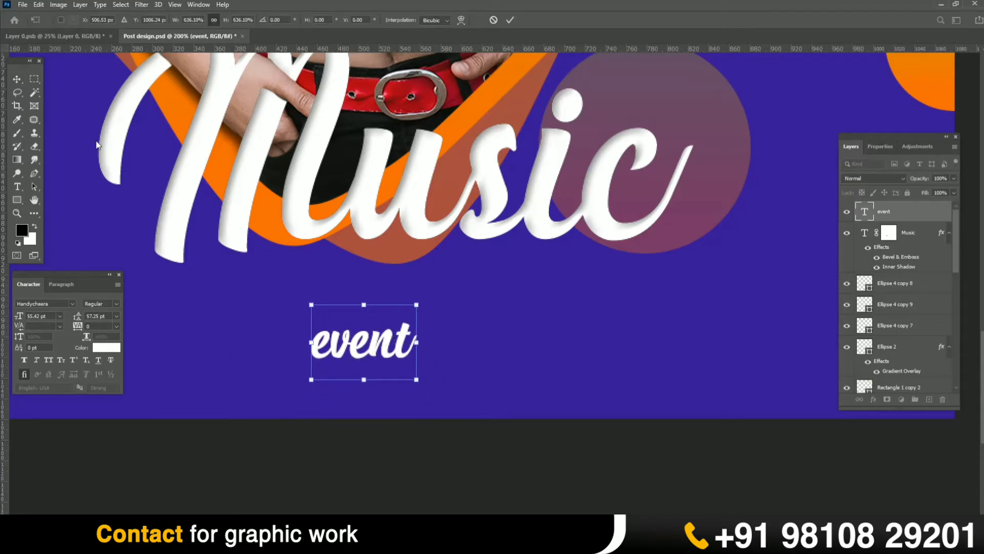
left_click(17, 78)
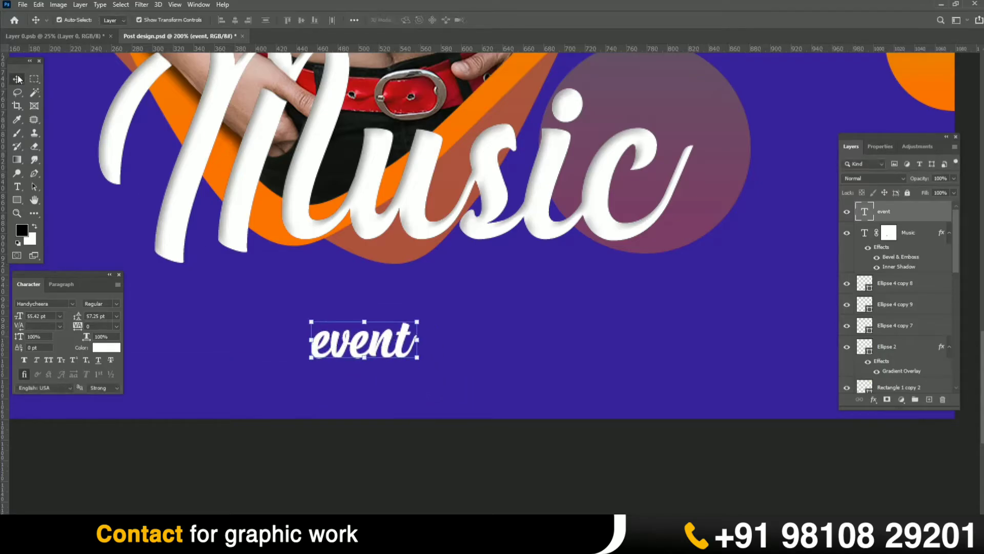
Change the event text's font to Helvetica LT Std Bold, leaving All Caps off
left_click(49, 360)
left_click(72, 303)
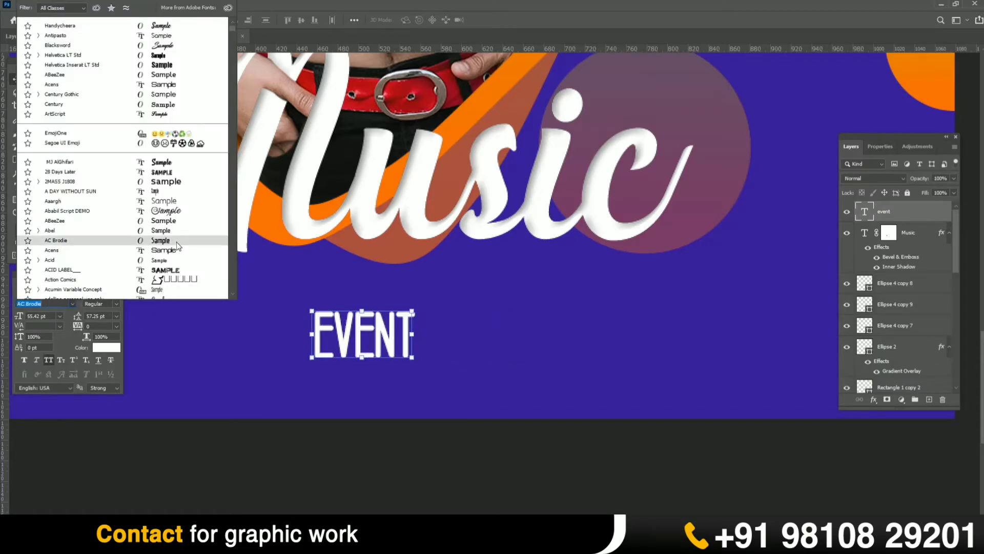
left_click(72, 65)
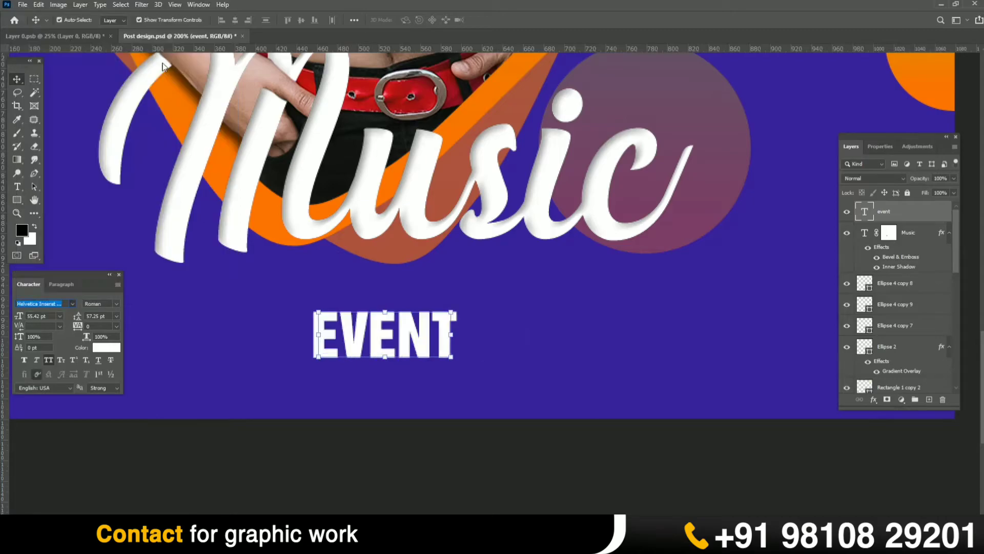
left_click(66, 303)
type("hel")
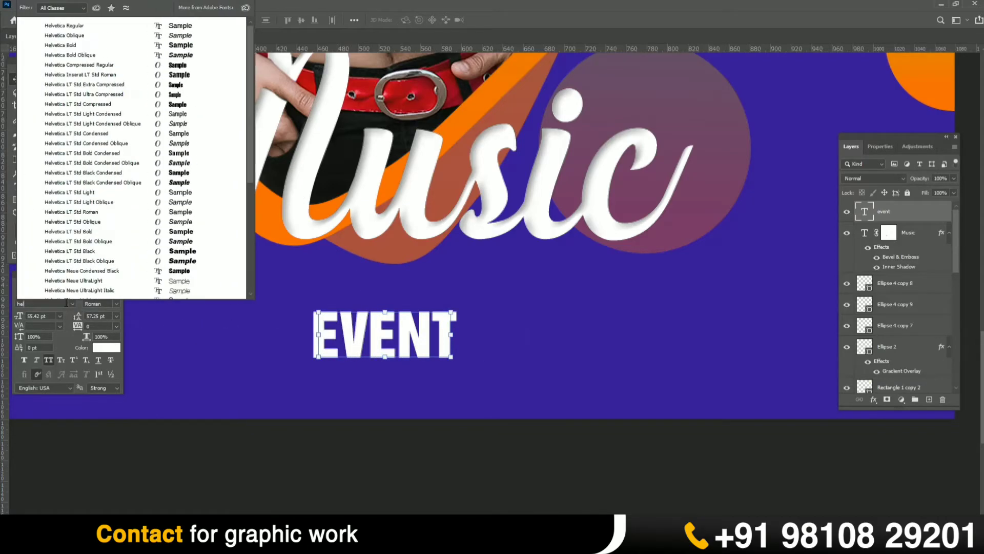
left_click(139, 226)
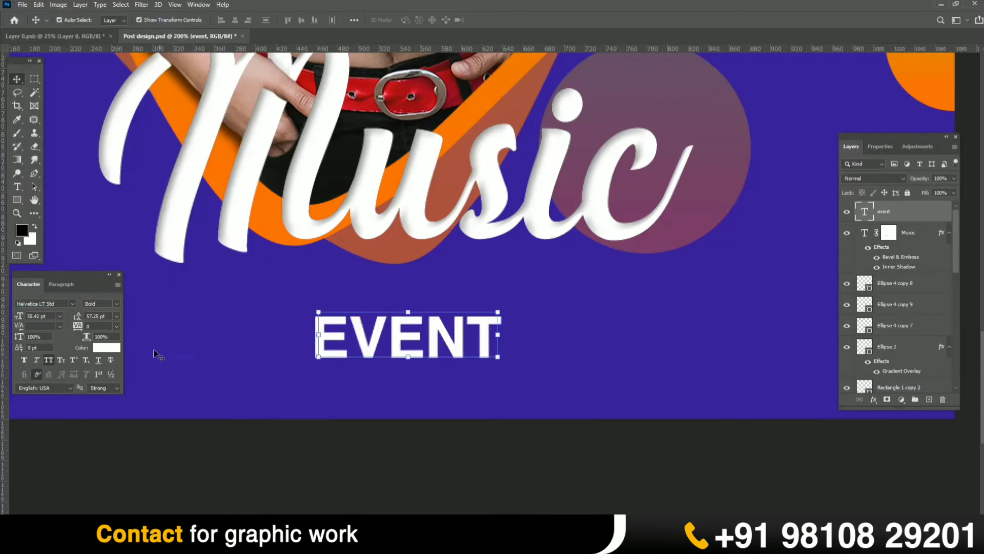
left_click(49, 360)
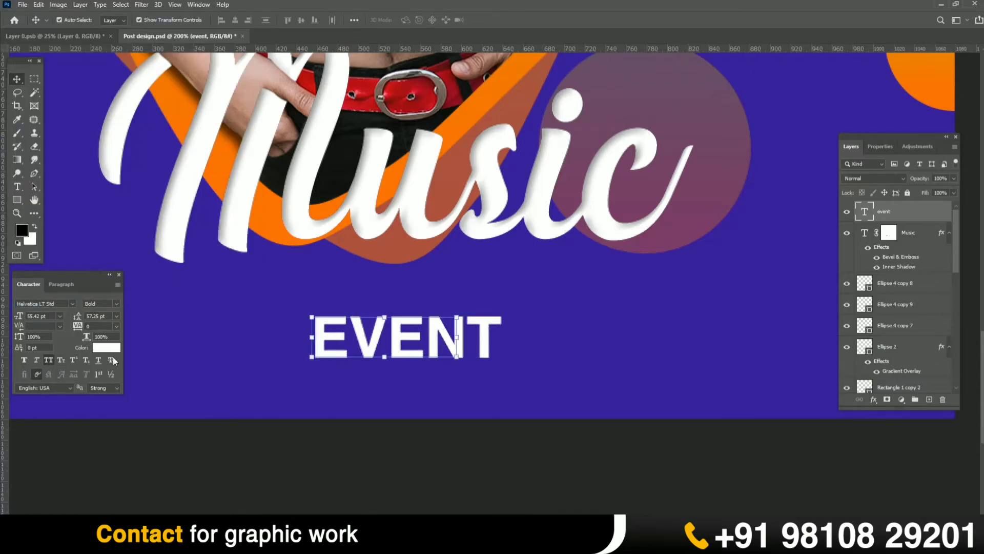
Capitalize the first letter so the text reads "Event" and place it directly beneath the "si" of Music
double_click(332, 336)
left_click_drag(350, 338, 278, 334)
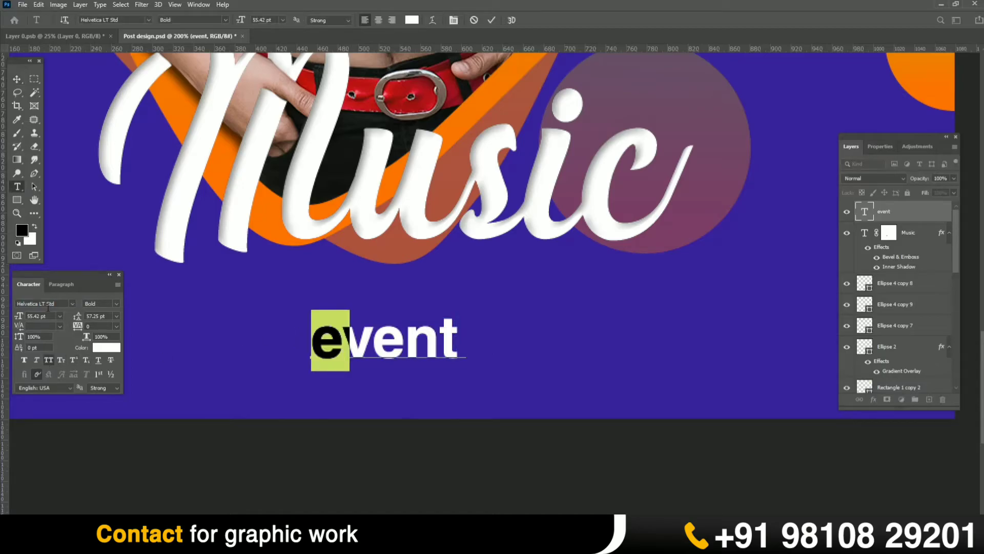
type("E")
key("ctrl+Return")
left_click_drag(428, 348, 564, 283)
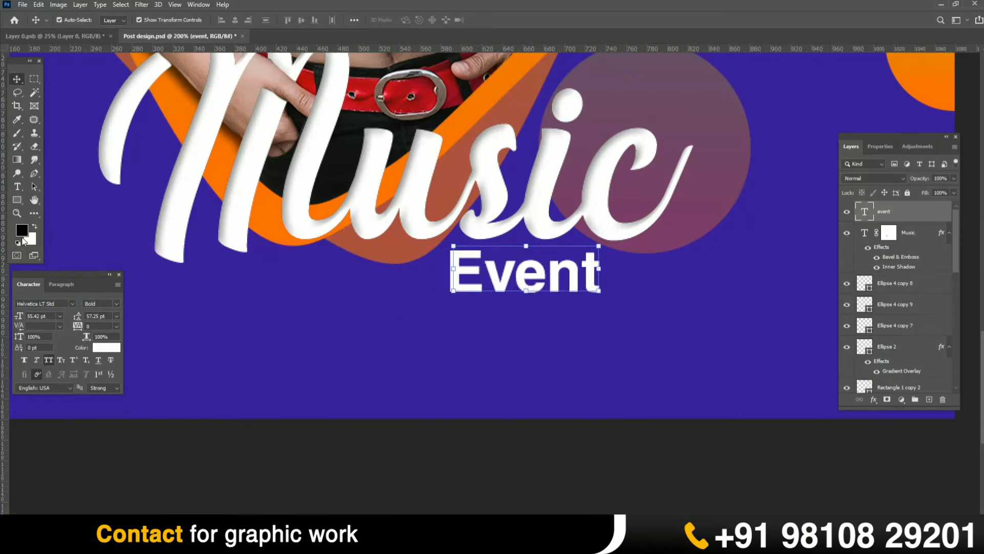
Try the Event text in orange f97700, sampled from the gradient shape and set as the foreground color
left_click(22, 236)
left_click(513, 107)
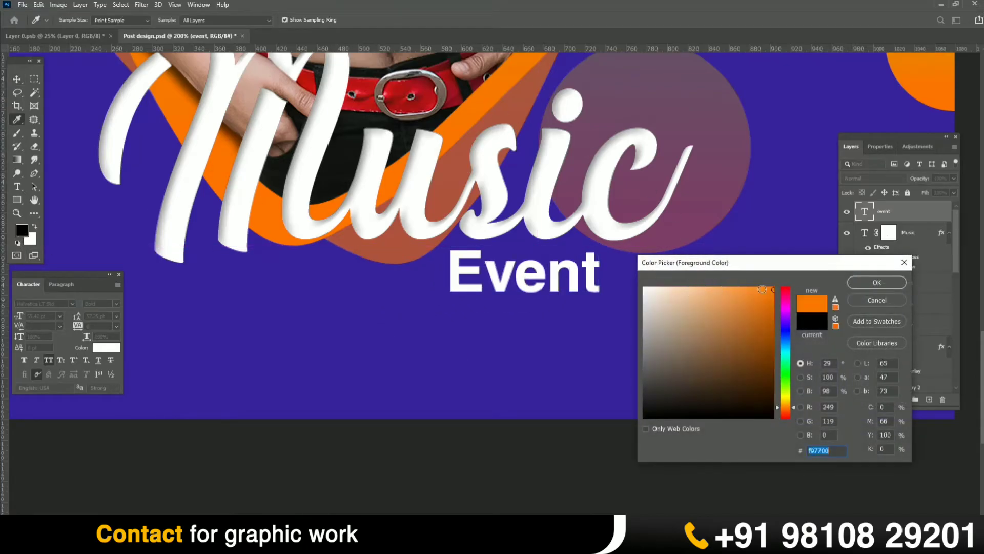
left_click(877, 282)
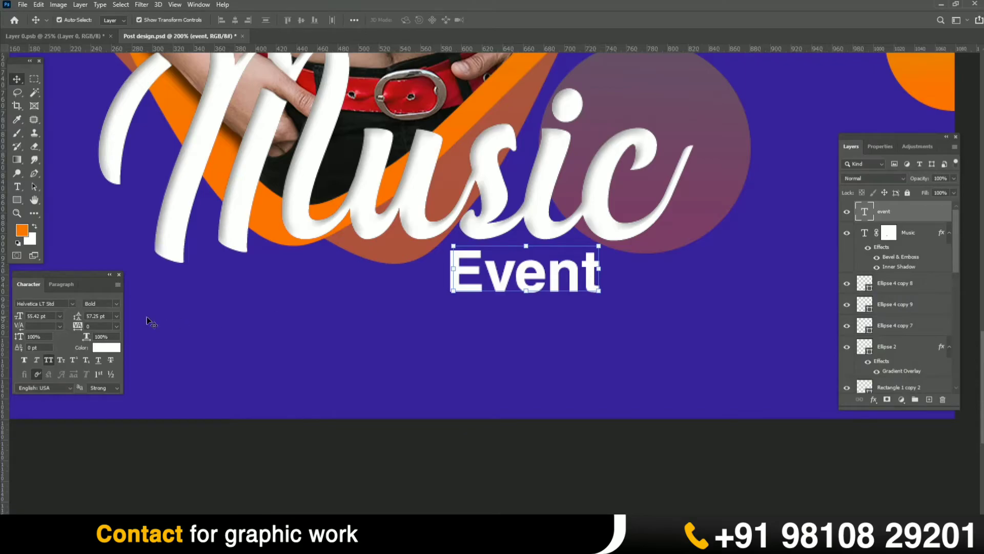
left_click(104, 348)
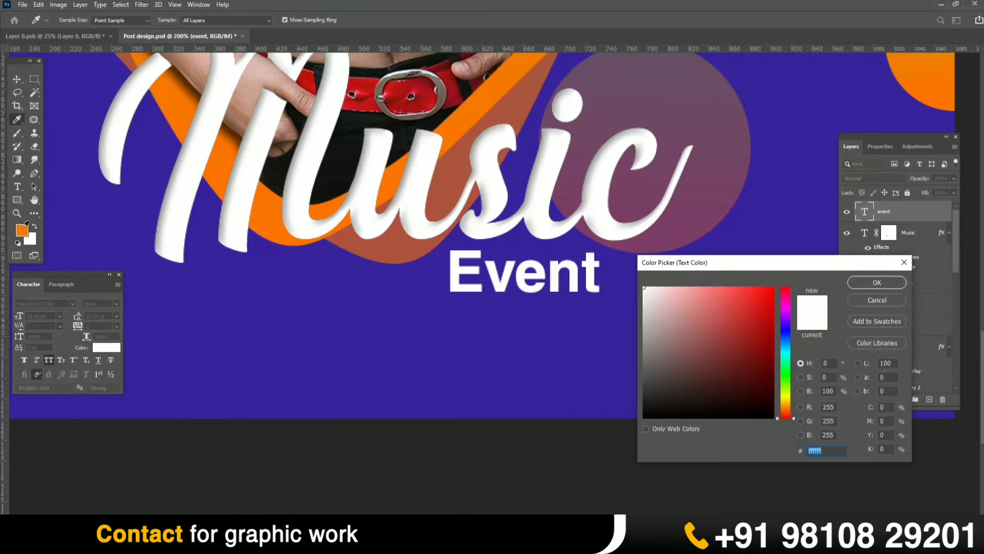
left_click(23, 228)
left_click(876, 282)
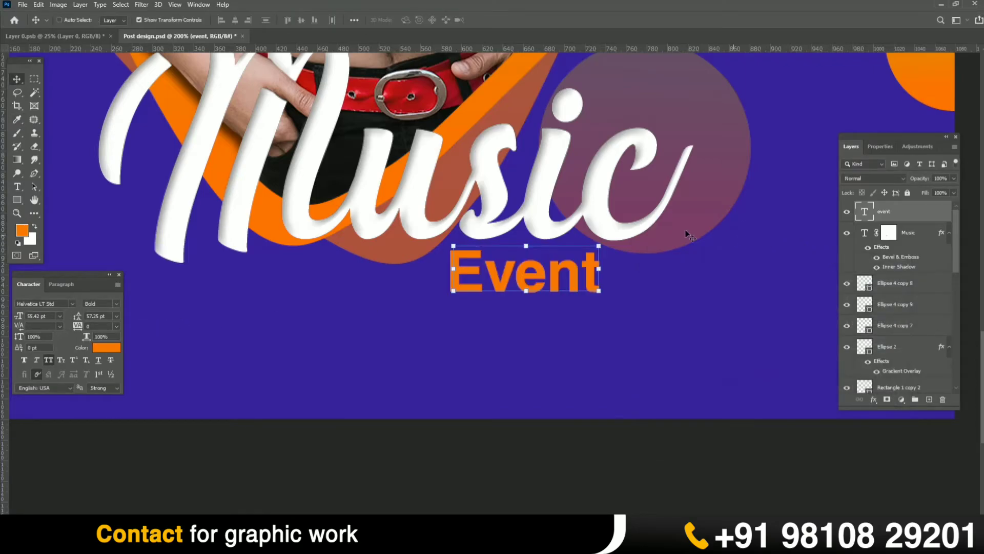
Recolor the Event text with a brightened version of the yellow sampled from the gradient shape behind the woman
key("ctrl+minus")
scroll(595, 187, "up", 5)
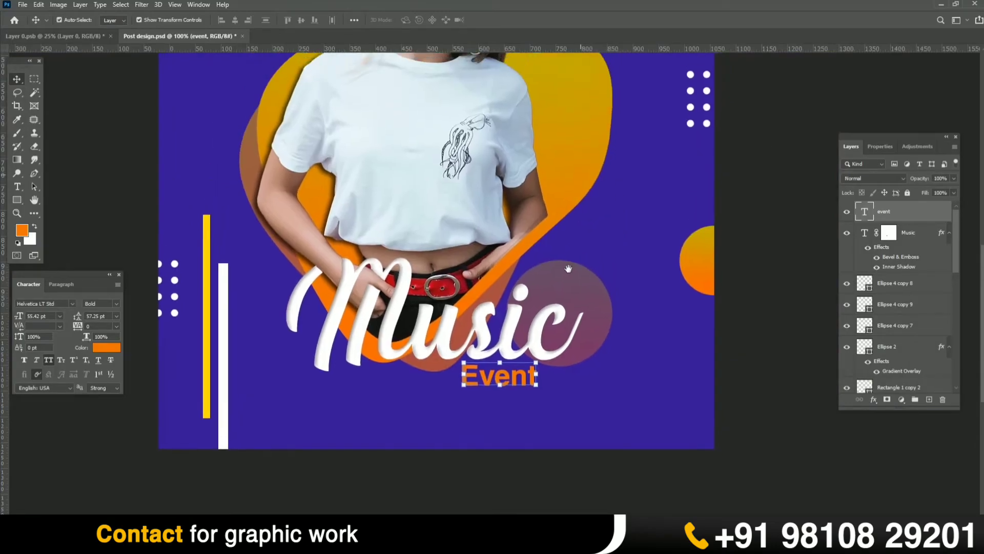
left_click(96, 351)
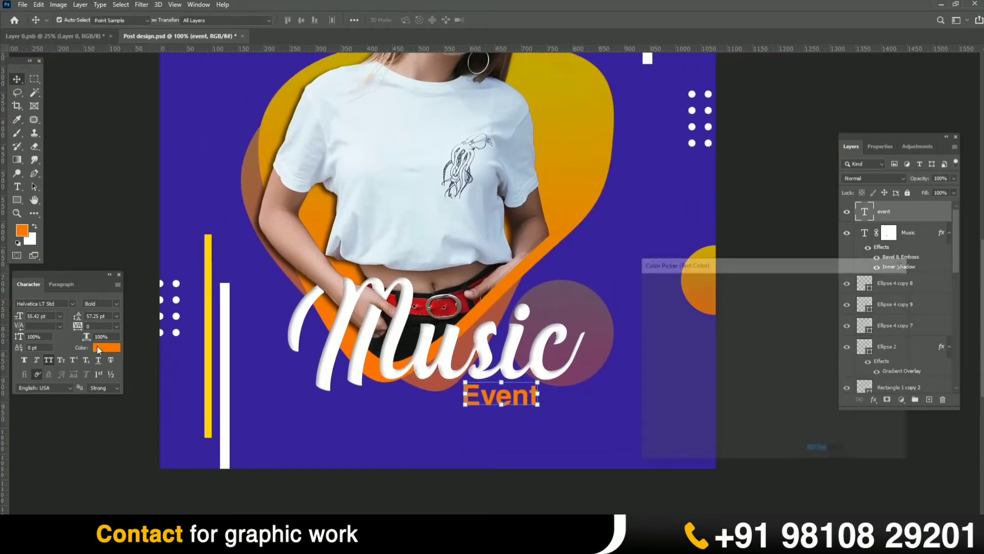
left_click(550, 66)
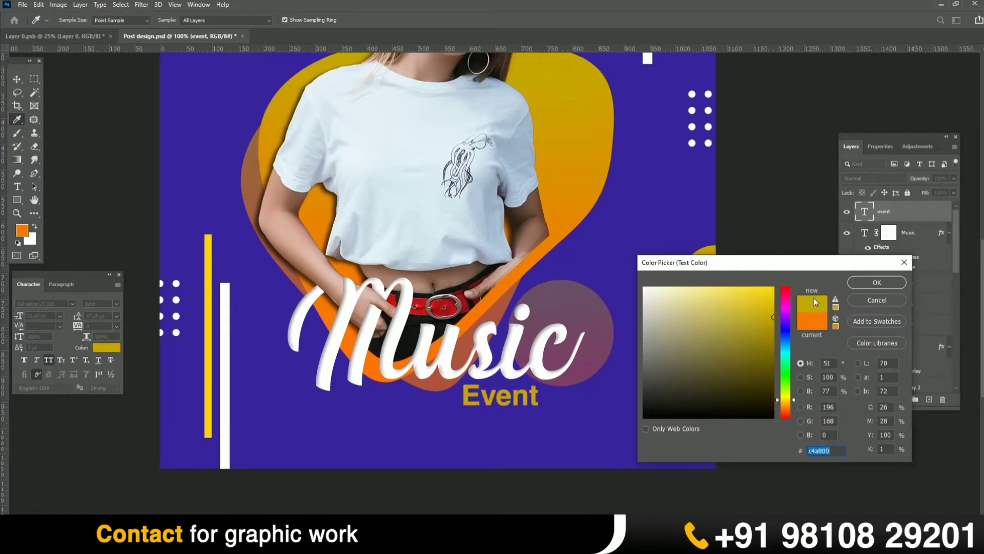
left_click(772, 301)
left_click(894, 283)
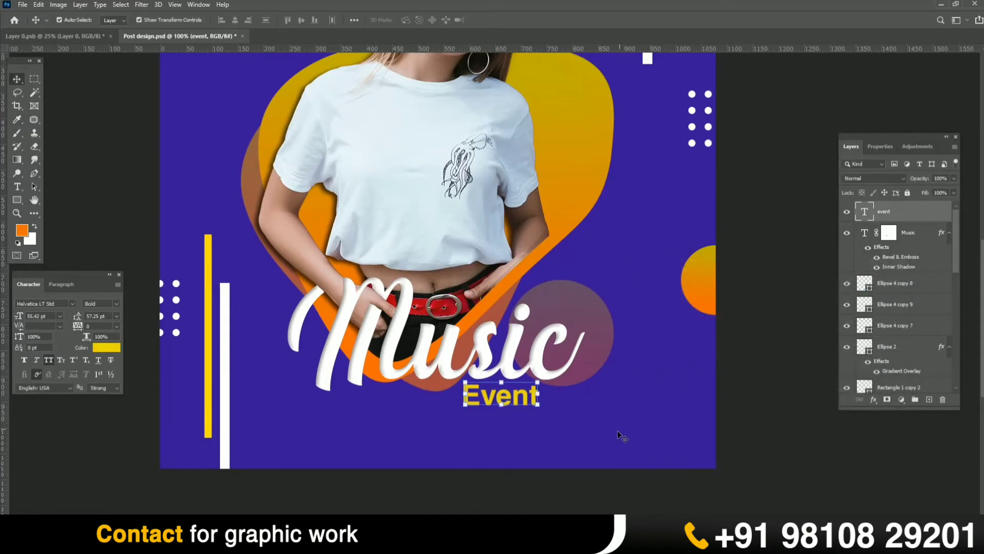
Nudge the Event text slightly to the right beneath the Music title
left_click(590, 492)
left_click(512, 402)
key("Right")
key("Right")
key("Right")
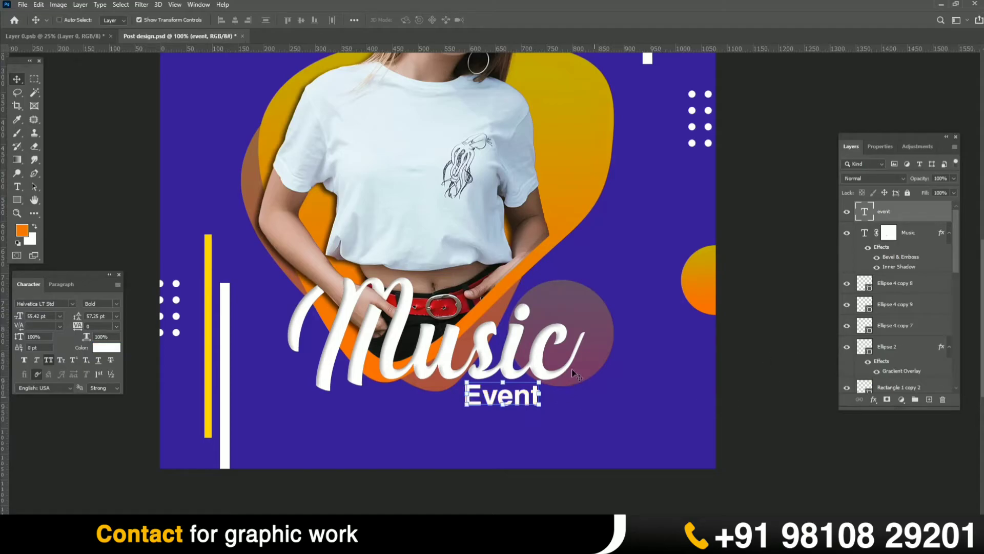
Duplicate the yellow Event text and place the copy lower and further left on the blue area
key("ctrl+plus")
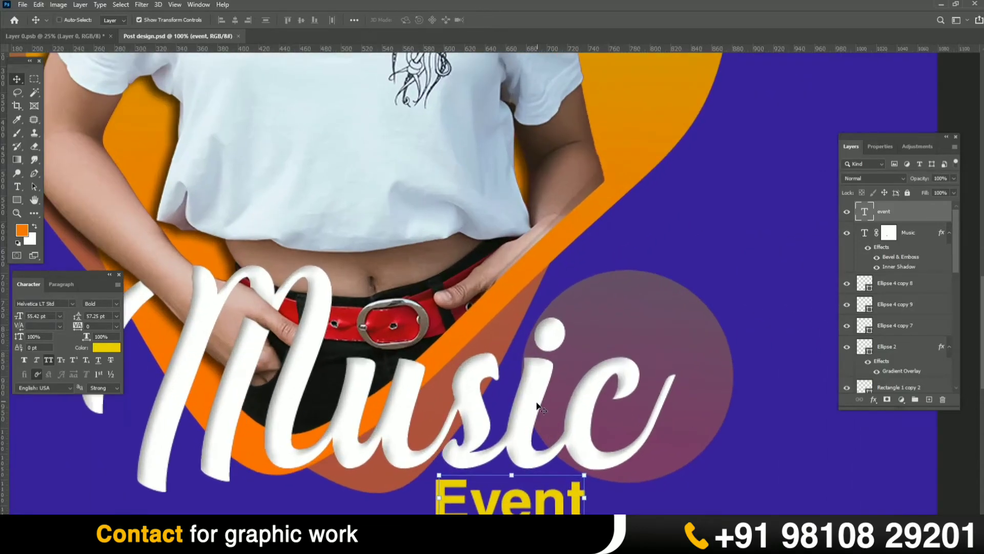
left_click_drag(473, 438, 502, 267)
left_click(342, 380)
left_click_drag(464, 324, 289, 406)
Replace the copied text with "DJ LOREM | DJ IPSUM"
key("t")
double_click(324, 398)
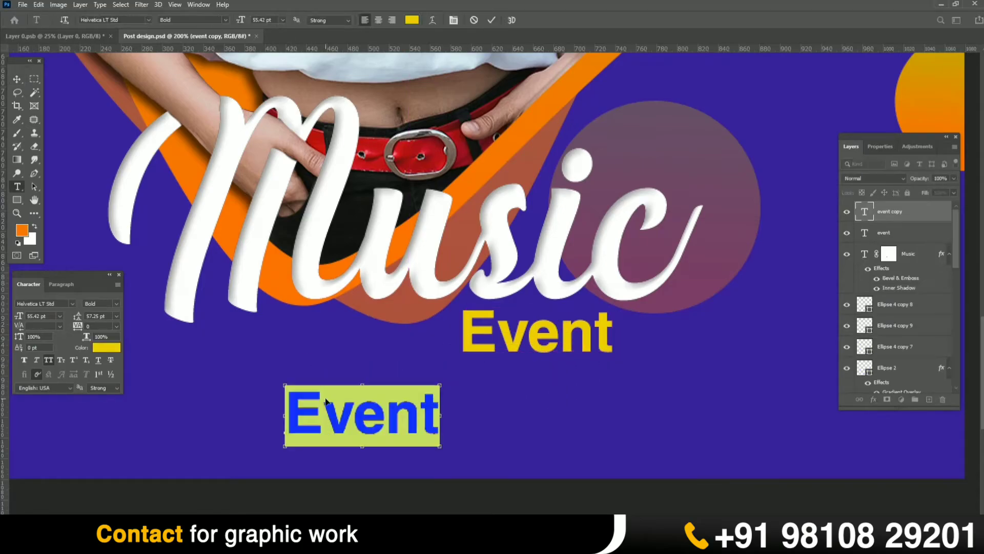
type("DJ ")
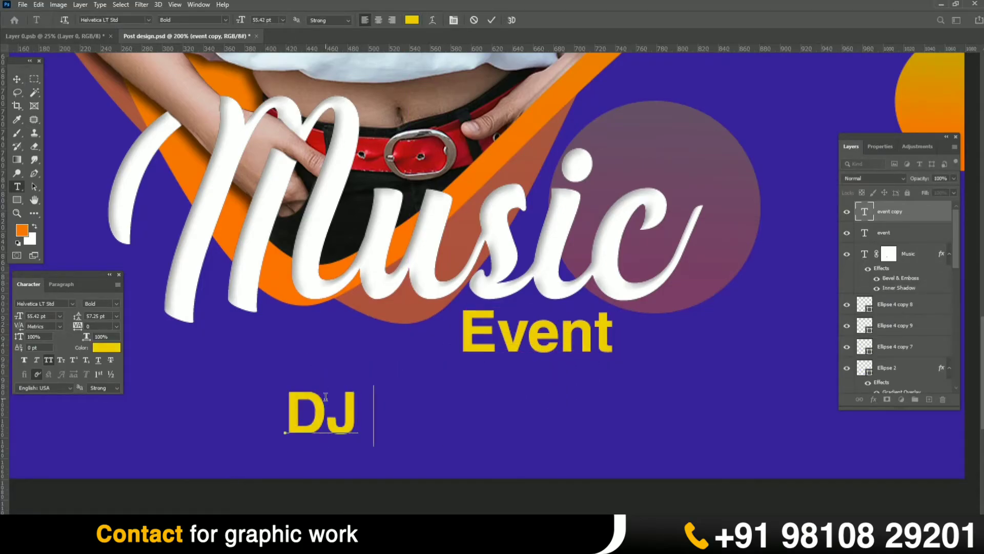
type("LOREM")
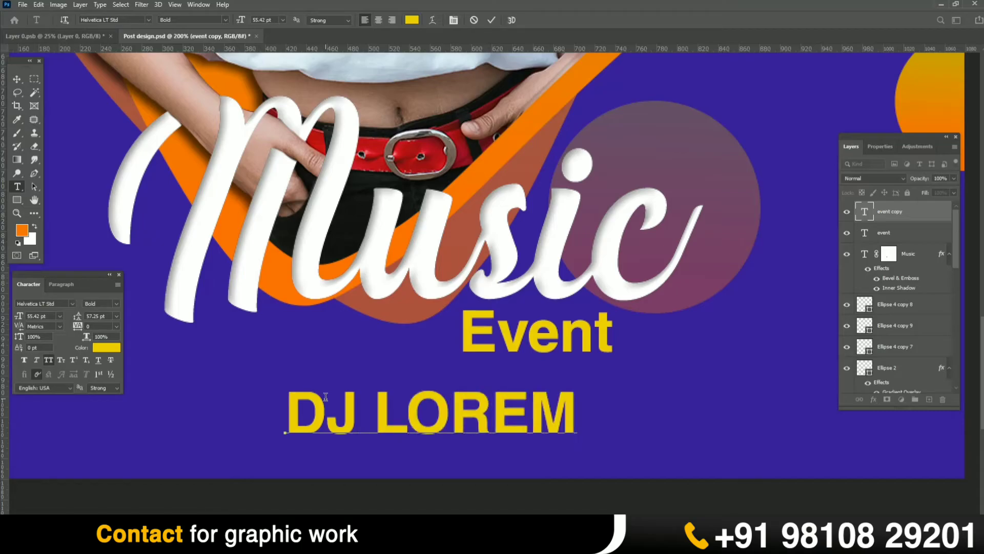
type(" |")
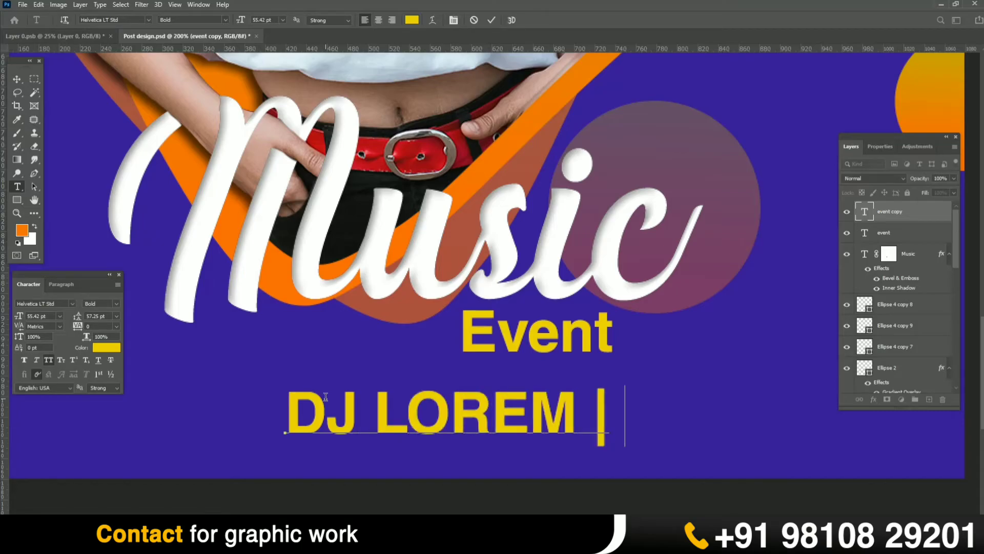
type(" DJ IPS")
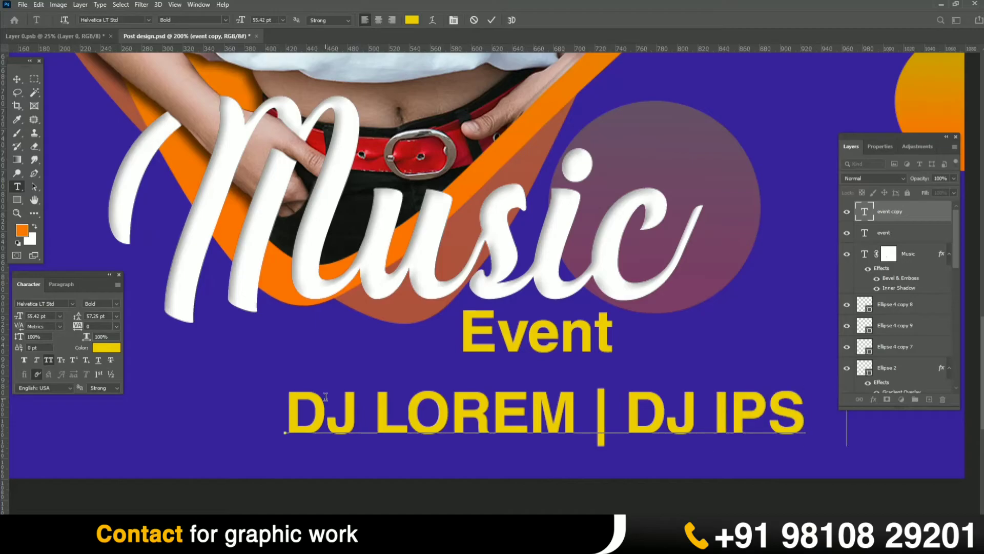
type("UM")
scroll(704, 119, "up", 1)
scroll(703, 119, "up", 1)
left_click(17, 78)
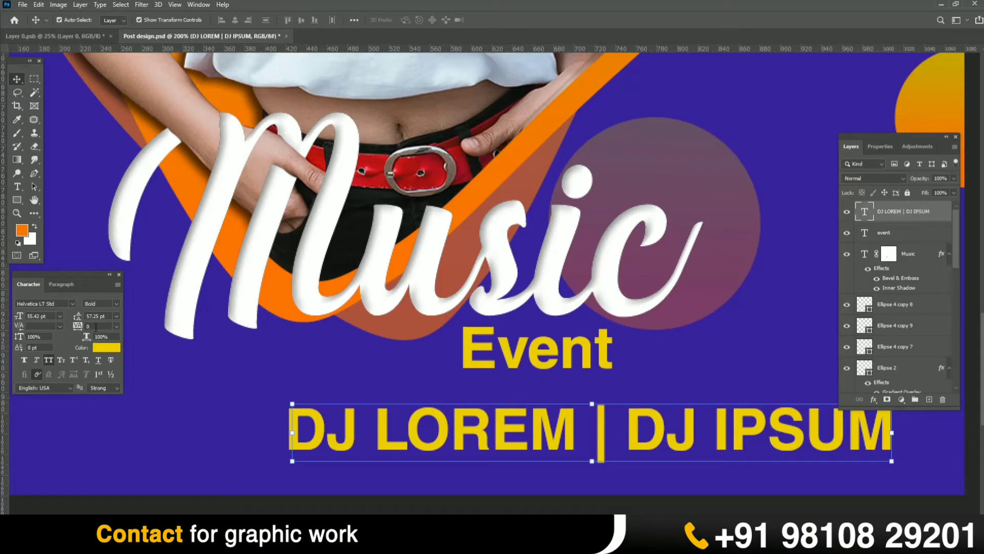
Reduce the "DJ LOREM | DJ IPSUM" line's font size to 31 pt, keeping the line at its original position
key("Down")
key("Down")
key("Down")
key("Down")
key("Down")
key("Down")
key("Down")
key("Down")
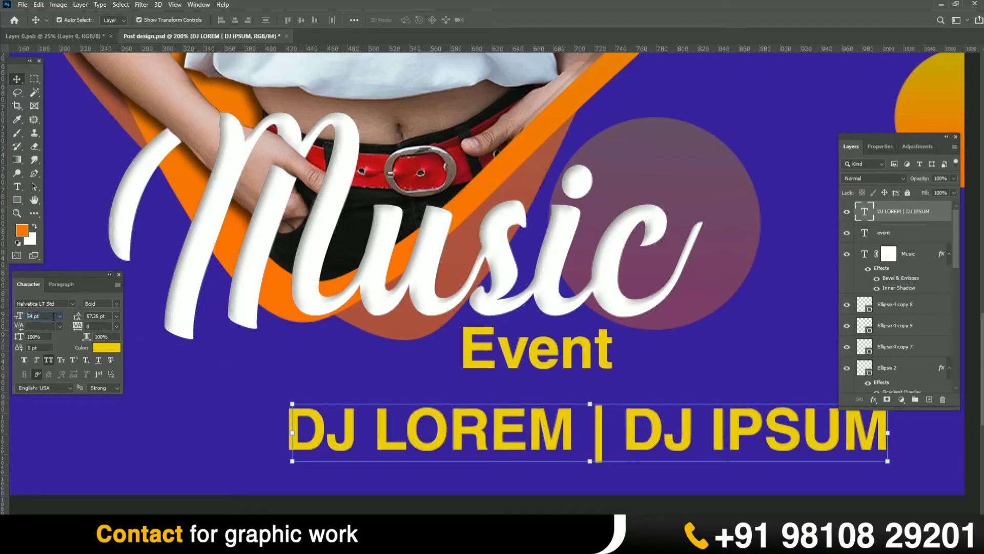
key("Down")
key("Down")
key("Down")
key("Down")
key("Down")
key("Down")
key("Down")
key("Down")
key("Down")
key("Down")
key("Down")
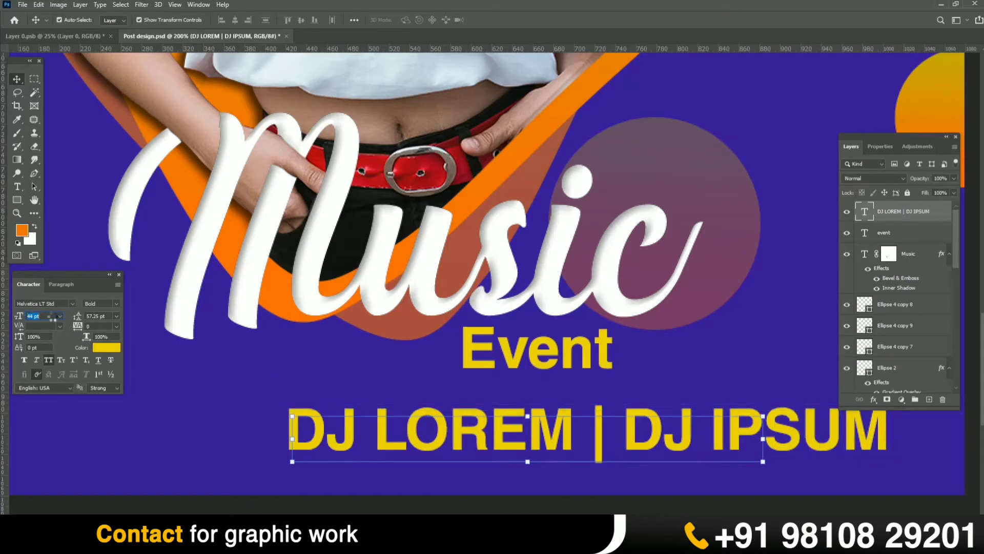
key("Down")
key("Down")
key("Down")
key("Down")
key("Down")
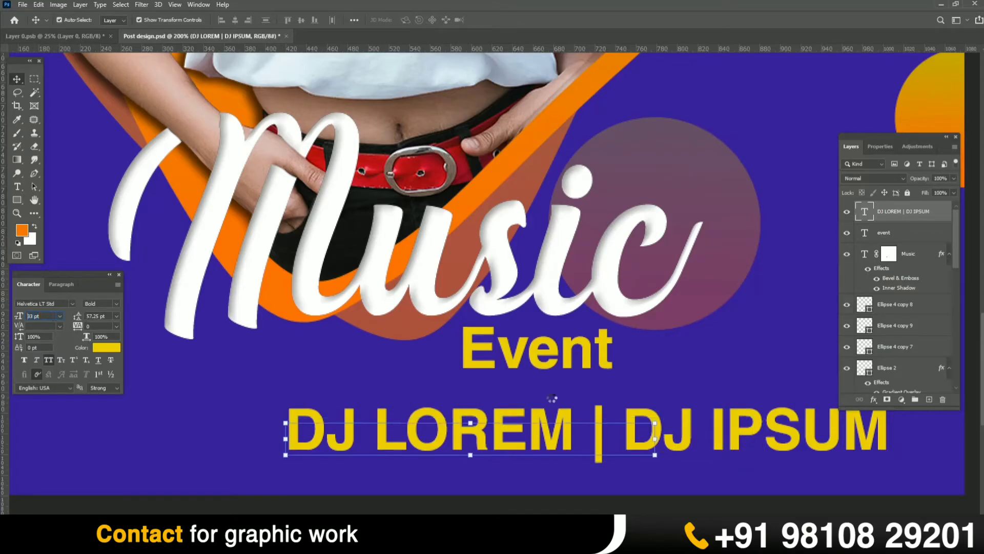
left_click_drag(522, 439, 524, 411)
key("ctrl+z")
Set the DJ line's tracking to 400 and align it to the horizontal center of the canvas
left_click_drag(79, 329, 114, 327)
left_click(59, 19)
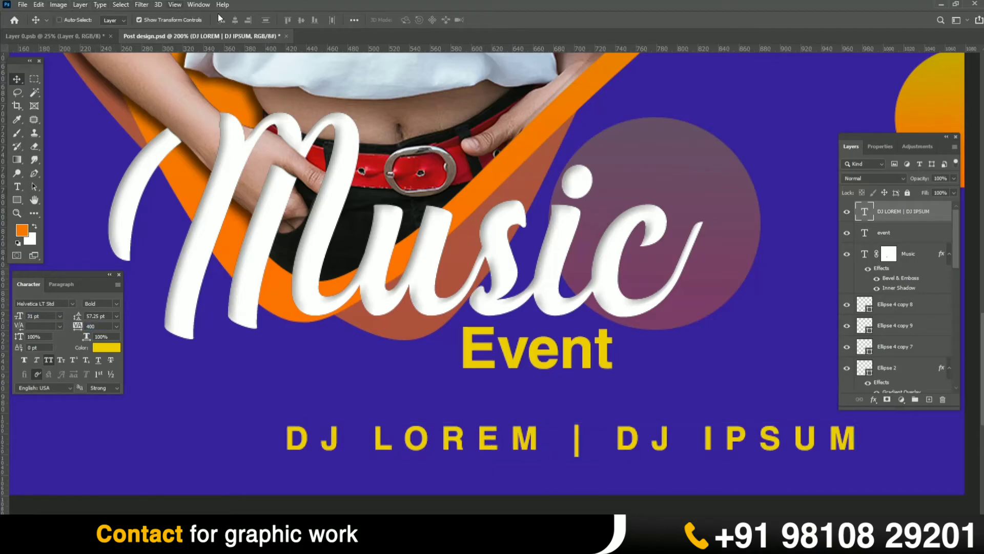
left_click(235, 19)
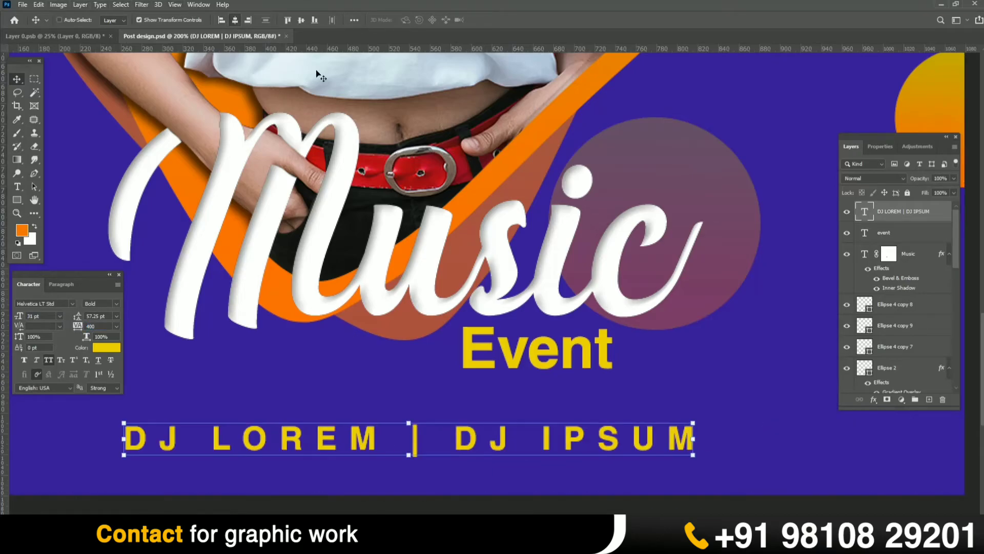
Nudge the DJ line up toward the Event text and center the Event text horizontally on the canvas
key("shift+Up")
key("shift+Up")
left_click(512, 342)
left_click(476, 264, "shift")
left_click(770, 350)
left_click(557, 350)
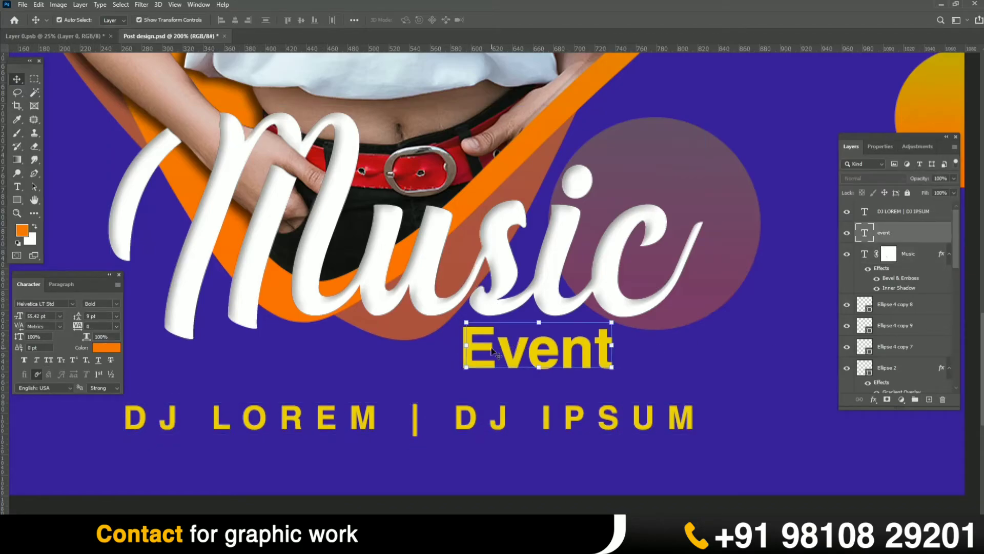
key("ctrl+a")
left_click(236, 20)
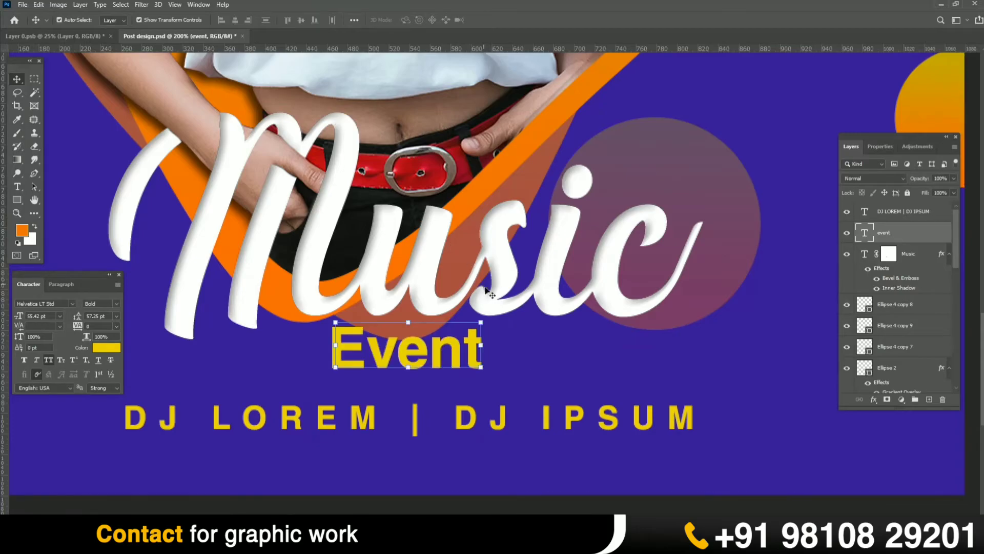
key("ctrl+d")
Recolor the "DJ LOREM | DJ IPSUM" line white and set its Helvetica LT Std font style to Roman
left_click(497, 411)
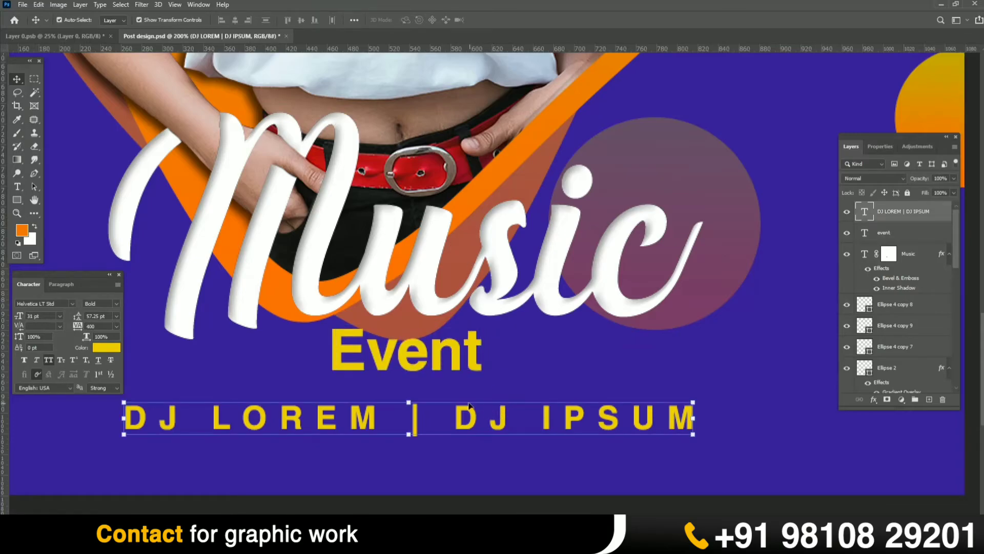
key("ctrl+plus")
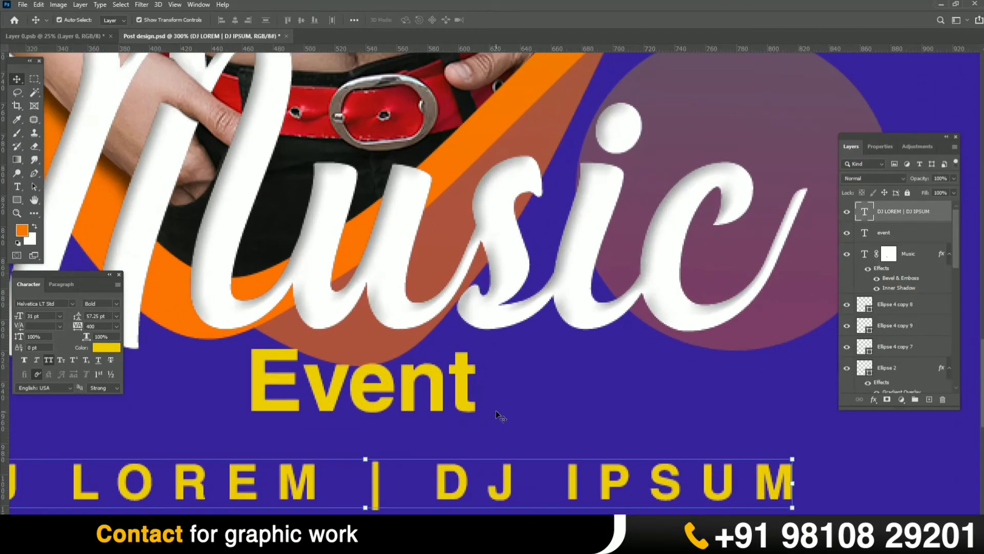
key("ctrl+BackSpace")
scroll(492, 405, "down", 3)
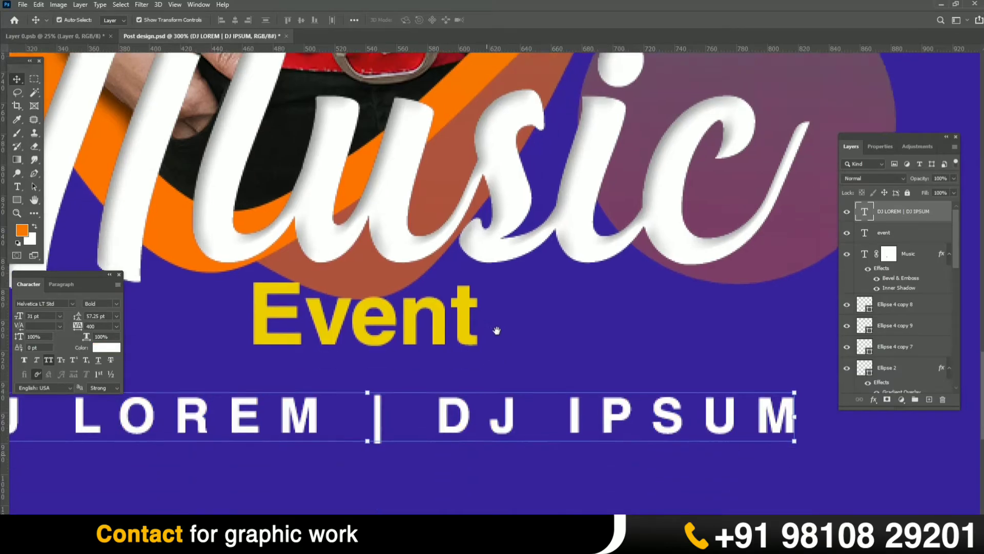
left_click(117, 303)
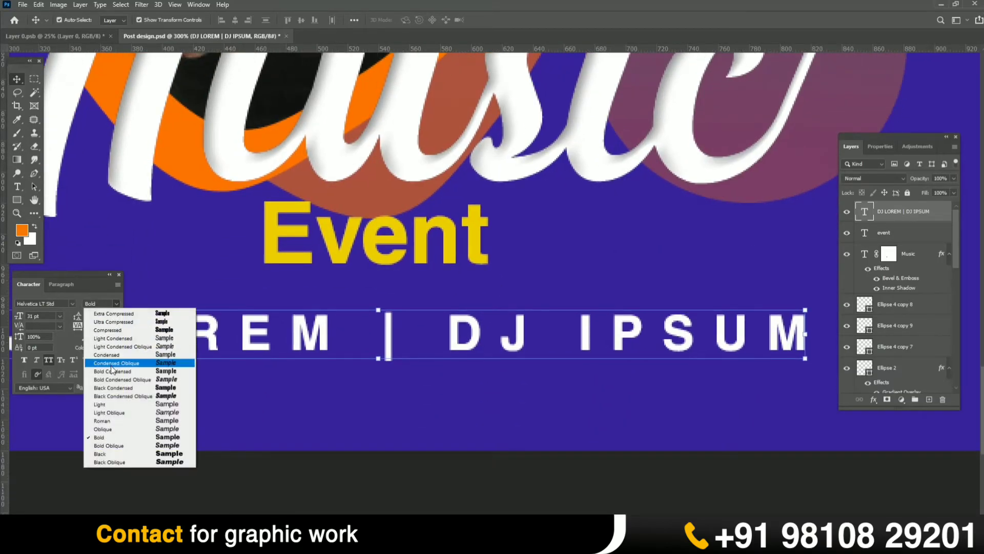
left_click(119, 420)
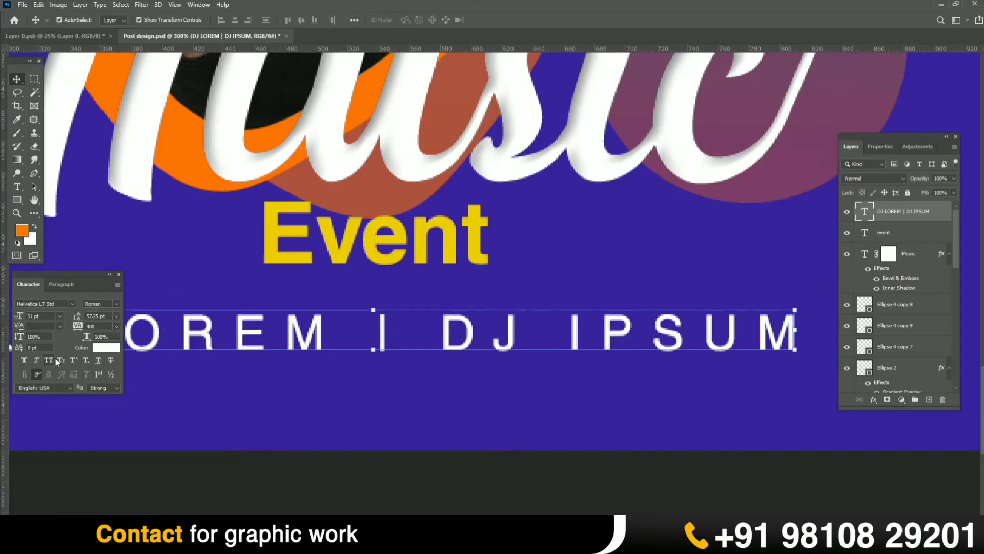
Deselect the DJ line and save the post design
key("ctrl+minus")
key("ctrl+minus")
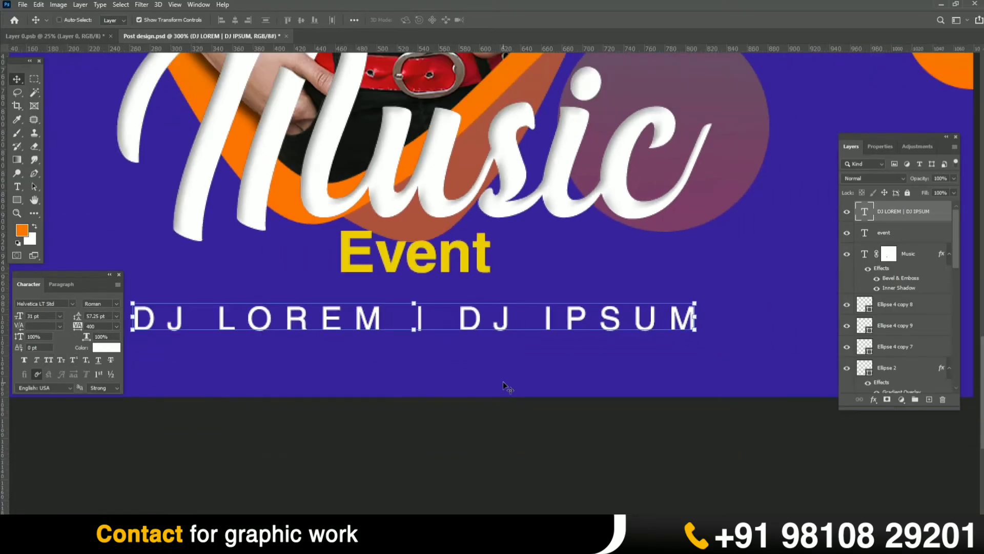
key("ctrl+h")
left_click(687, 435)
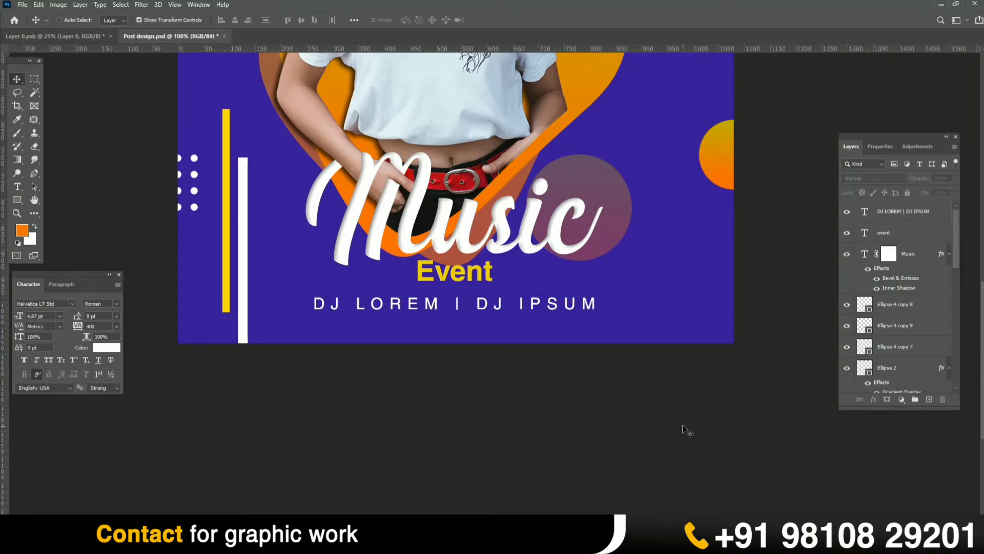
key("ctrl+minus")
key("ctrl+s")
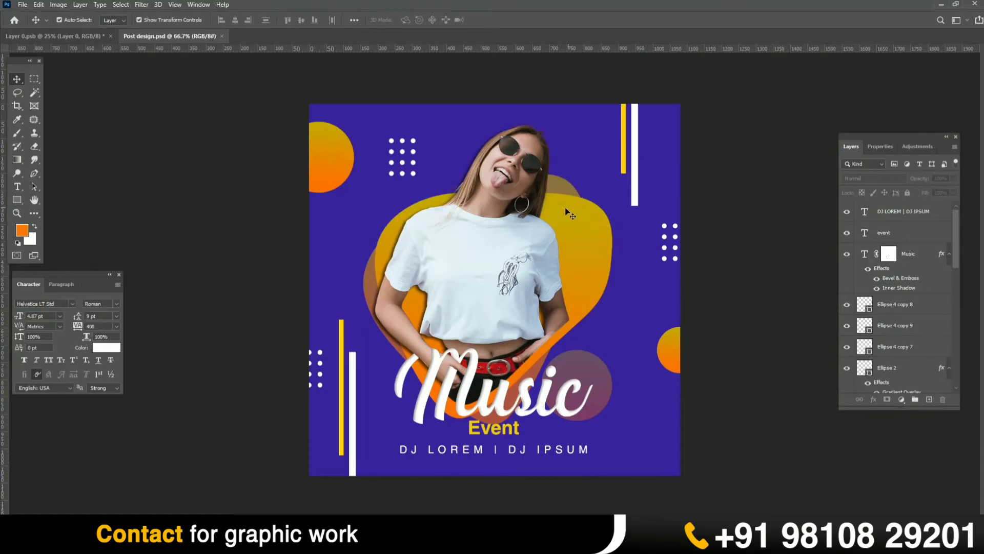
Duplicate the large gradient circle beside the woman's head, shrink the copy and place it just below the original
left_click(336, 142)
left_click_drag(338, 156, 323, 237)
left_click_drag(341, 200, 350, 245)
key("Return")
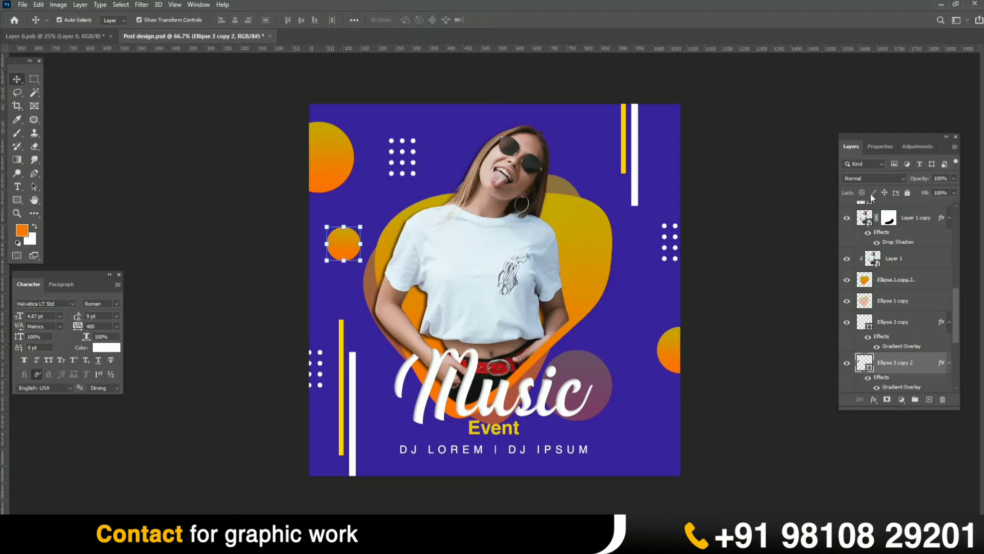
Clear the layer style of the small circle copy to leave it plain white
right_click(918, 361)
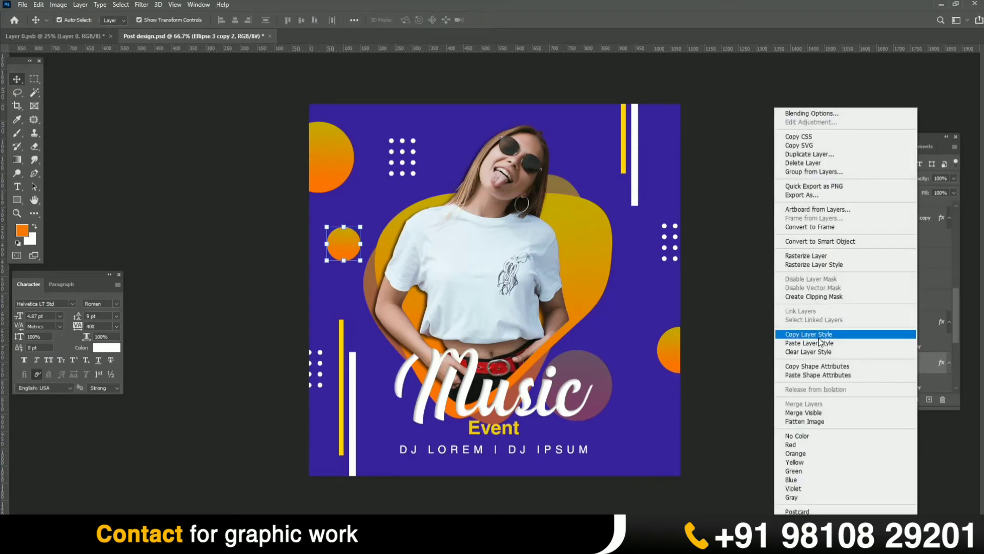
left_click(822, 353)
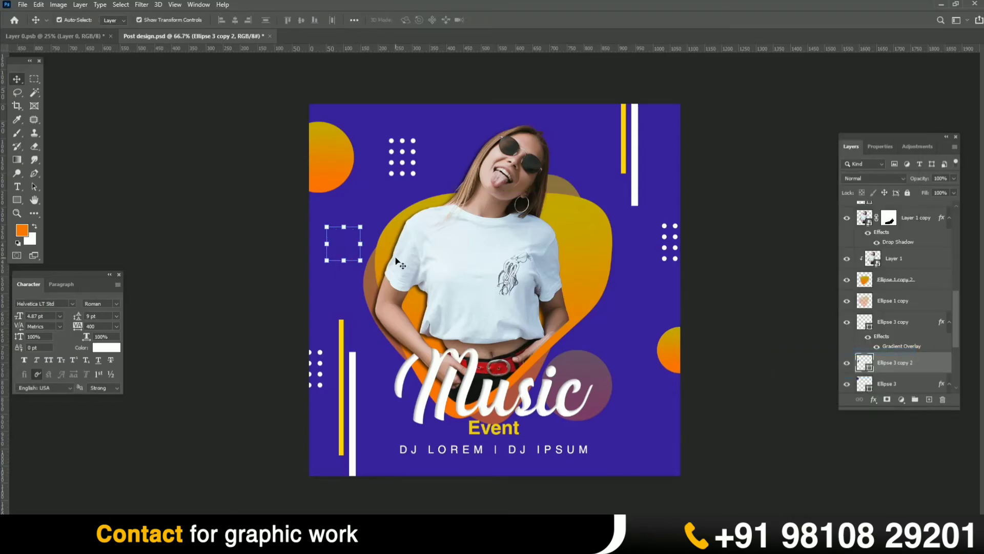
left_click(151, 235)
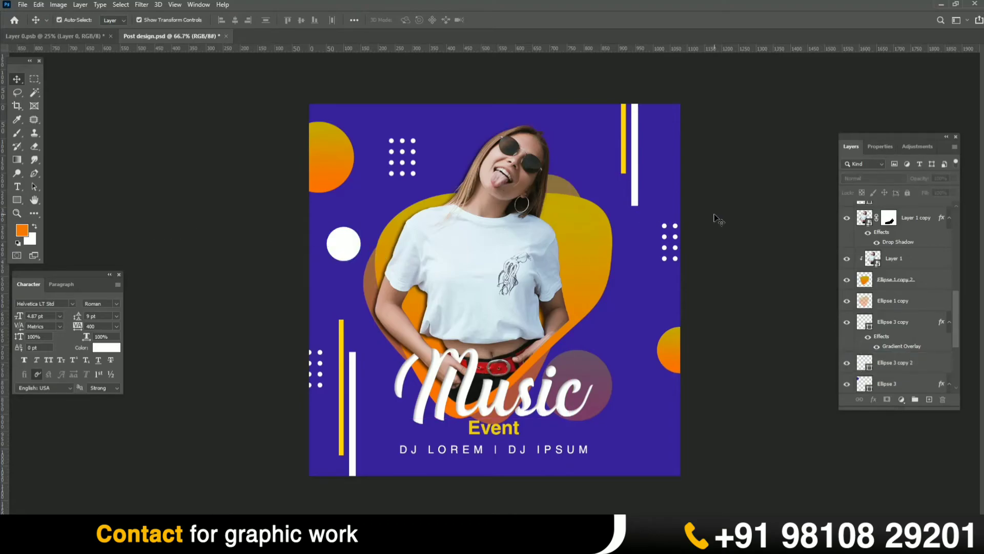
Adjust the woman's Layer 1 copy with Levels, setting midtones to 0.93 and the white input to 254, and save the document
key("ctrl+plus")
left_click(544, 252)
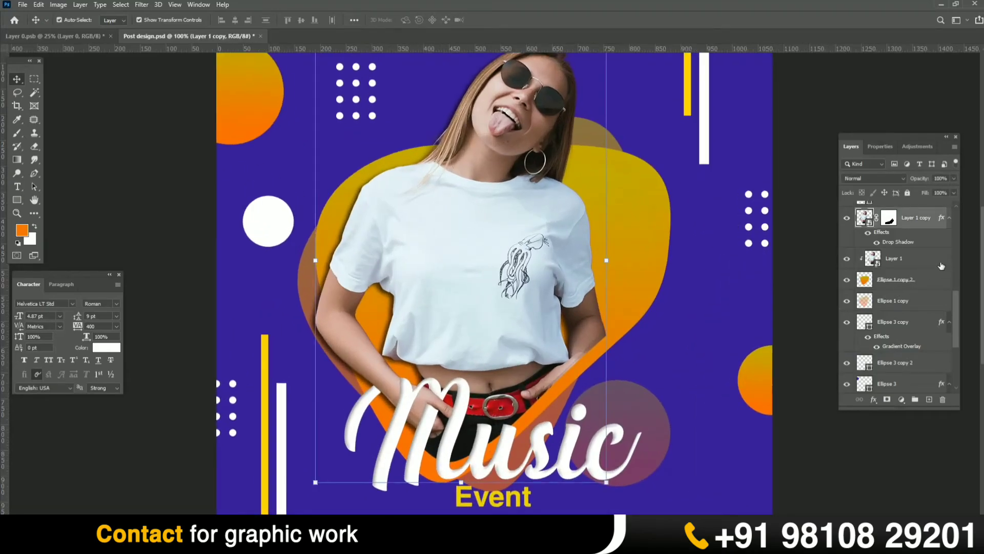
key("ctrl+l")
left_click_drag(685, 267, 694, 265)
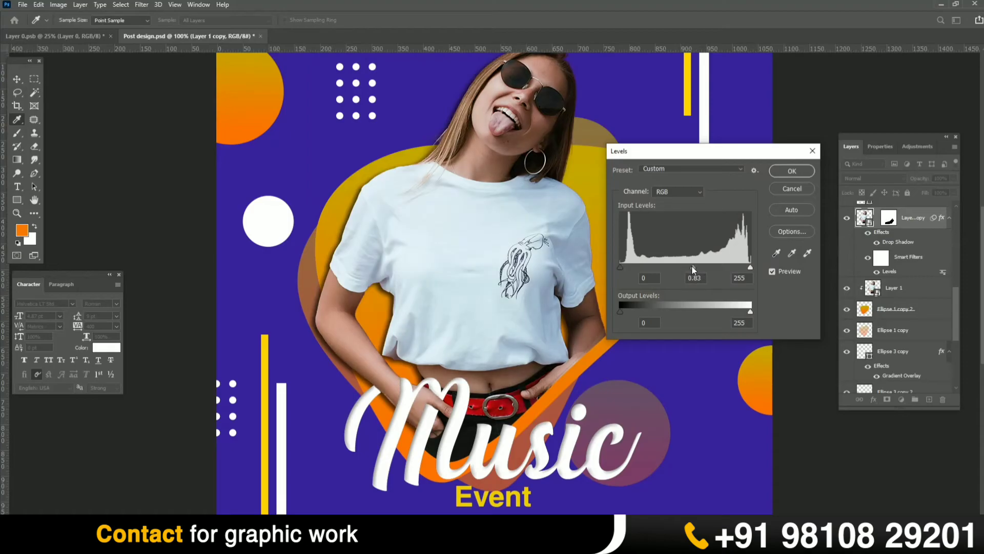
left_click_drag(752, 266, 745, 267)
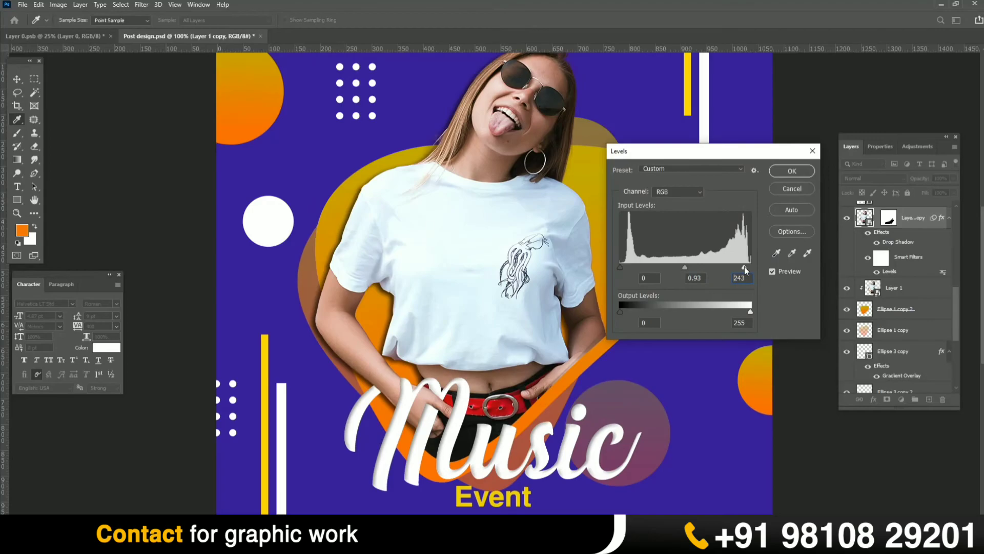
left_click(790, 174)
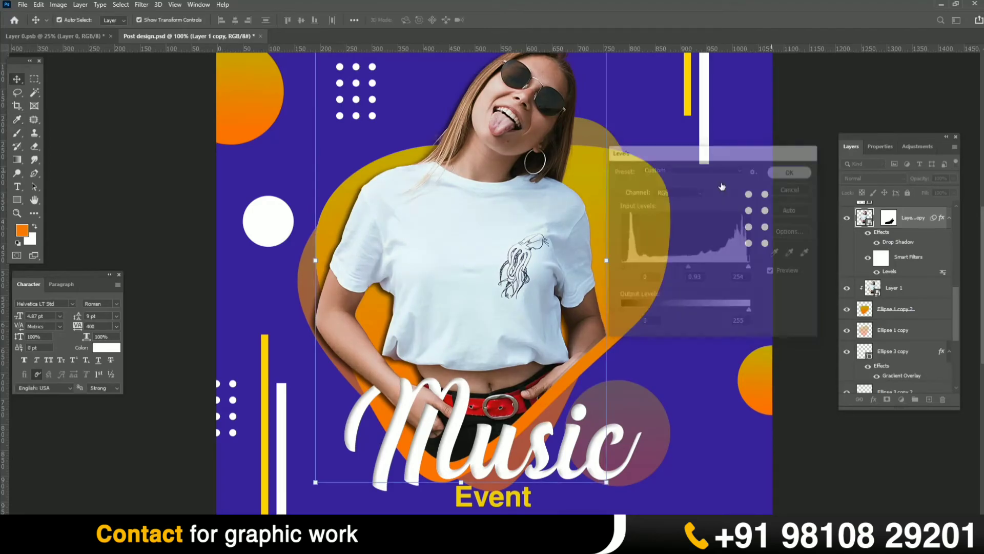
left_click(177, 223)
left_click_drag(492, 159, 490, 203)
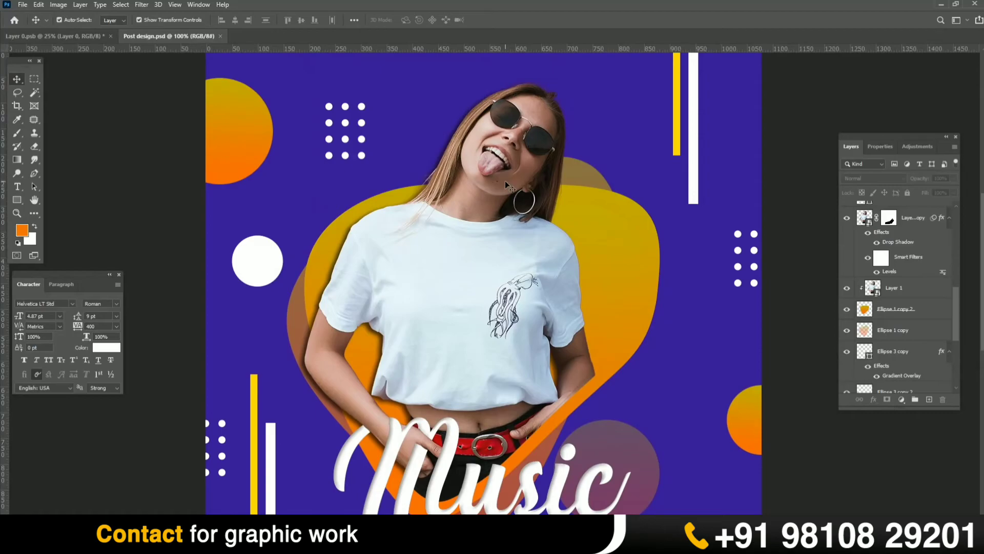
key("ctrl+0")
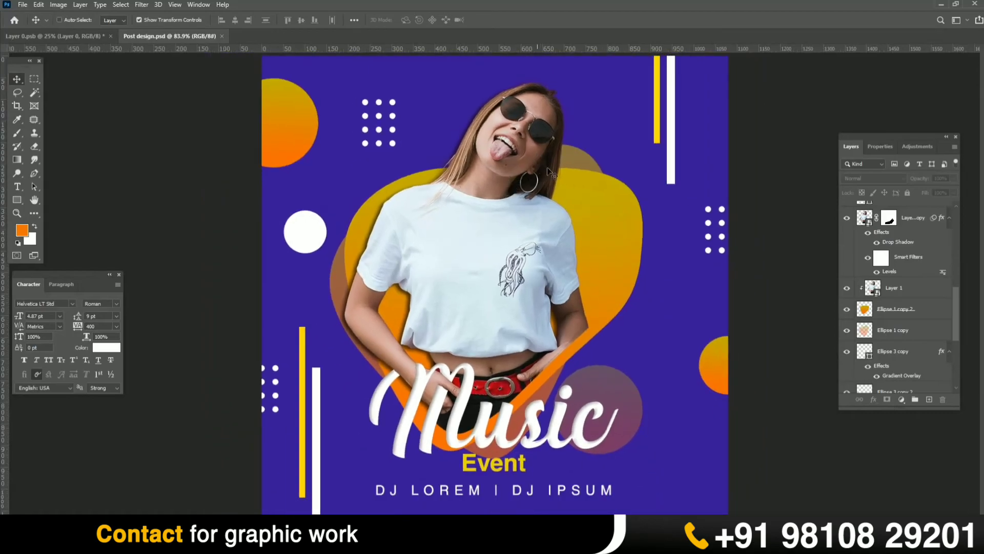
key("ctrl")
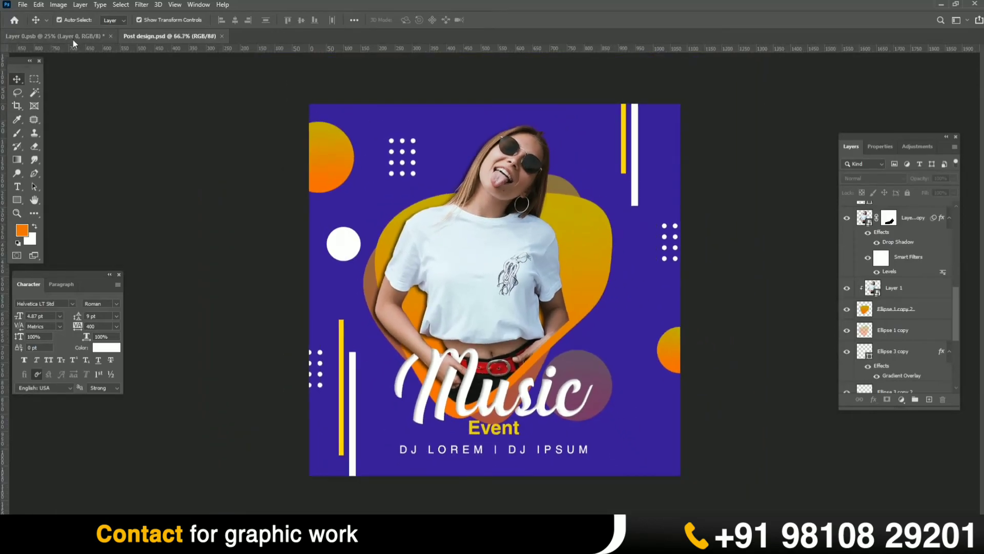
Bring the woman's cutout from Layer 0.psb into Post design.psd and enlarge it so her face and shoulders fill the canvas
left_click(64, 35)
left_click_drag(460, 233, 515, 235)
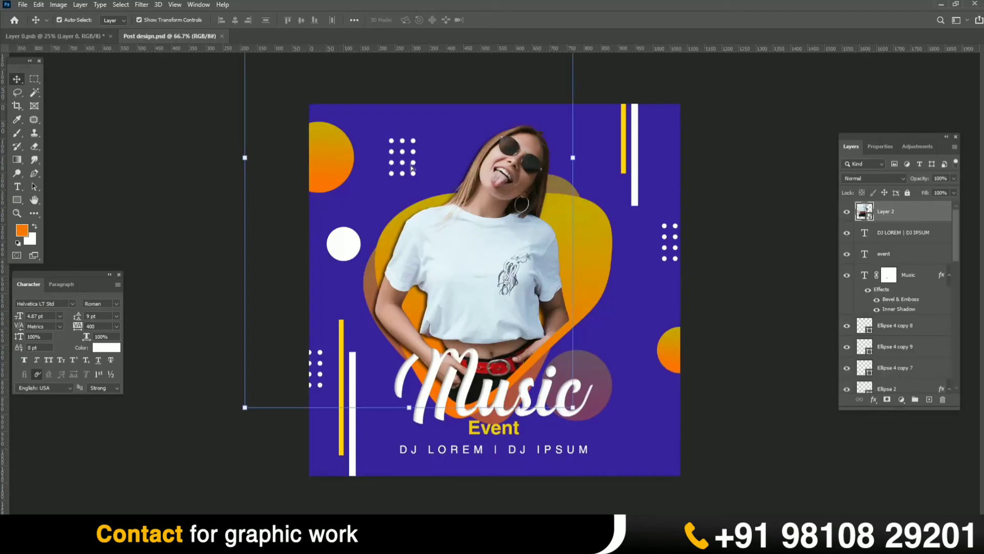
key("ctrl+minus")
key("ctrl+minus")
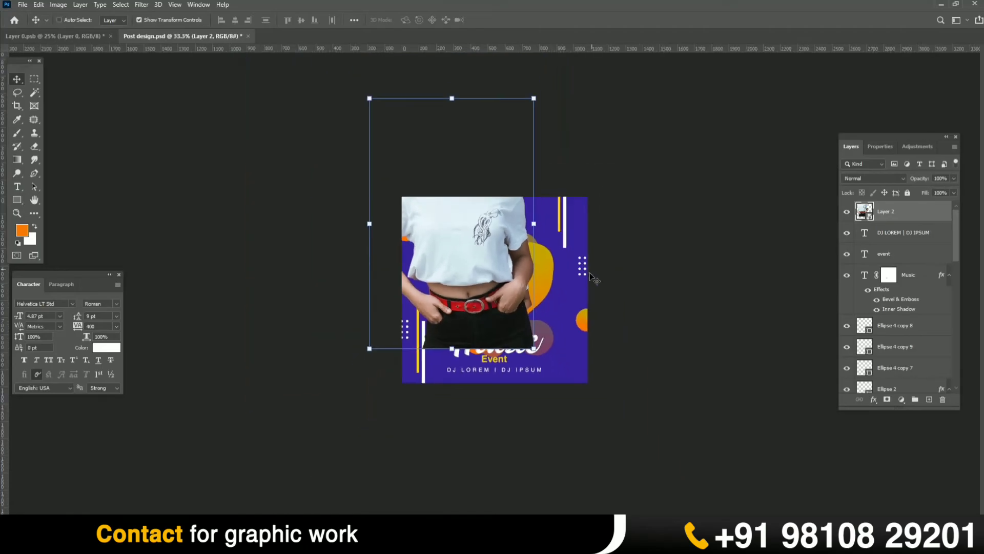
left_click_drag(534, 348, 631, 493)
left_click_drag(559, 304, 533, 386)
key("Return")
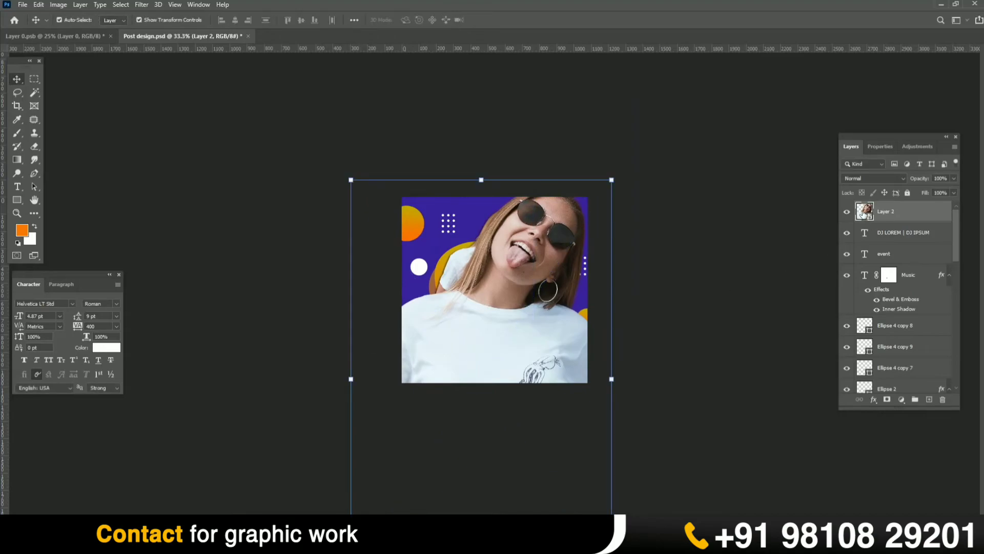
Place the enlarged woman layer directly above the purple color fills, behind the design elements, and lower its opacity to 15%
key("ctrl+shift+bracketleft")
key("ctrl+bracketright")
key("ctrl+bracketright")
key("ctrl+bracketright")
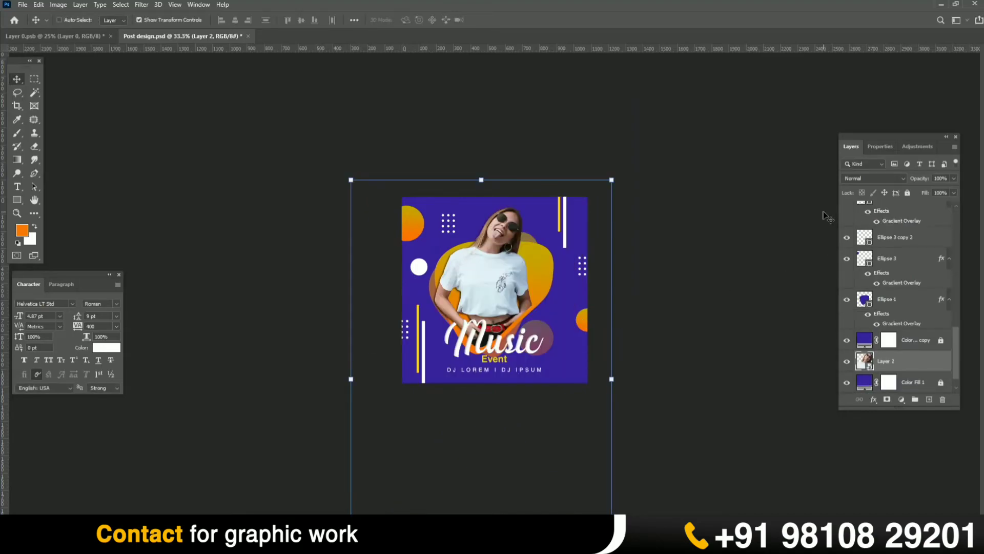
key("ctrl+bracketleft")
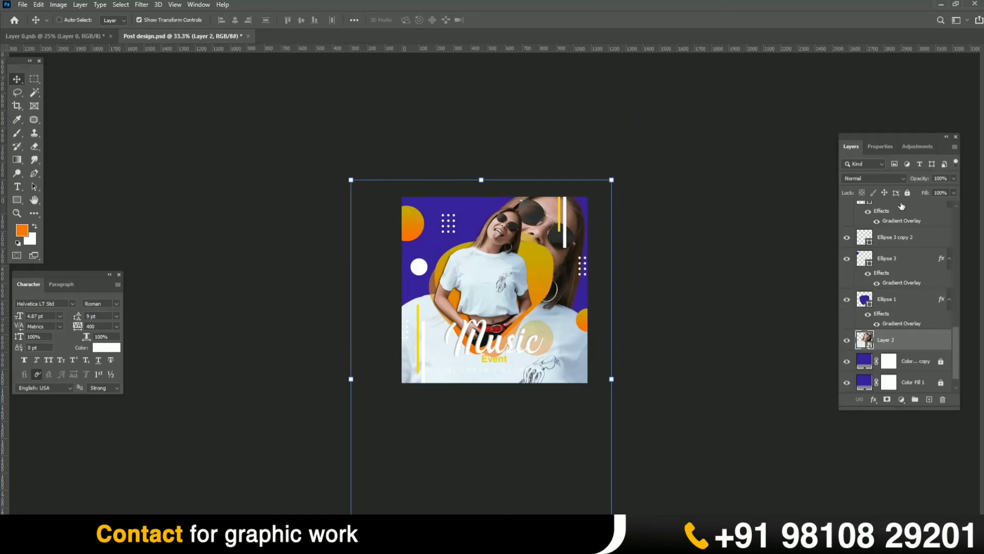
left_click_drag(926, 183, 880, 179)
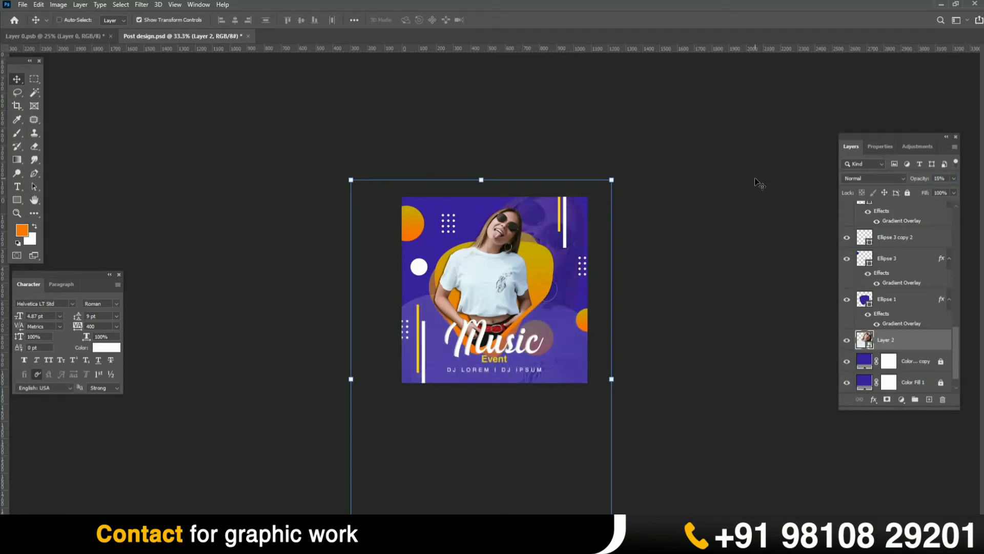
Scale down the faded woman and move her toward the canvas's upper left, with layer opacity at 28%
key("ctrl+equal")
left_click_drag(672, 123, 593, 325)
left_click_drag(529, 415, 501, 242)
key("Return")
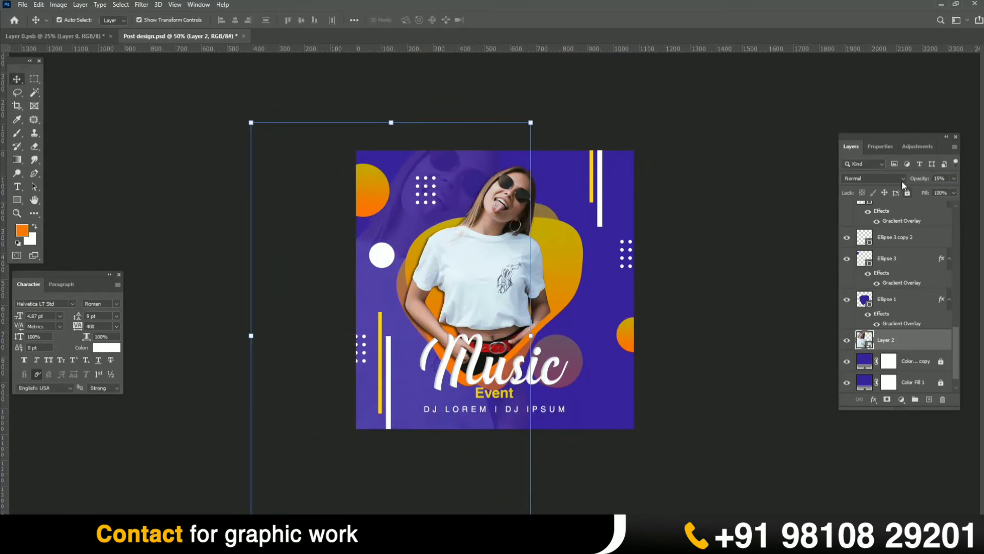
left_click_drag(916, 183, 921, 183)
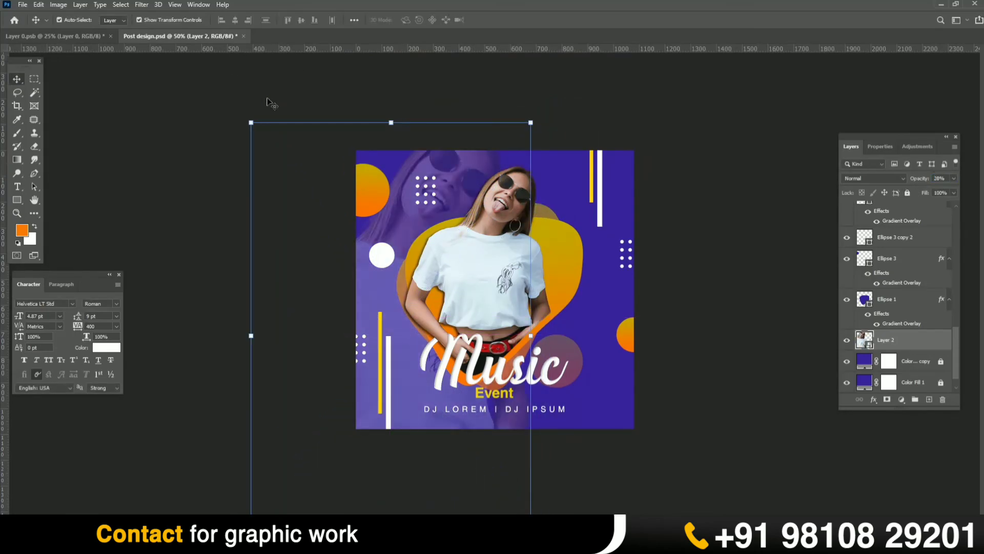
Apply a Gaussian Blur with a 4.9-pixel radius to the faded background woman
left_click(140, 5)
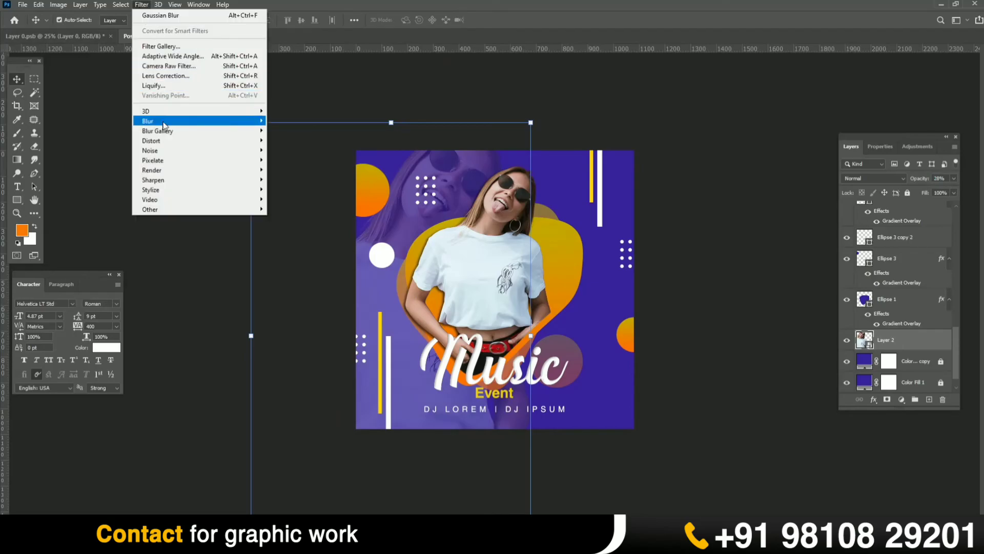
mouse_move(164, 125)
left_click(291, 158)
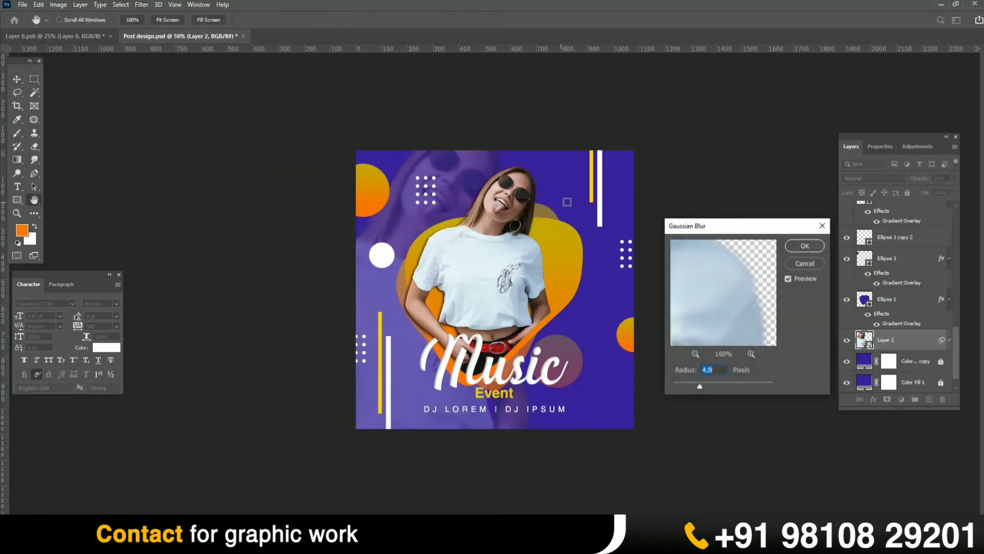
left_click(798, 245)
Set the blurred woman layer to Multiply at 47% opacity and shift it right behind the main figure
left_click(872, 178)
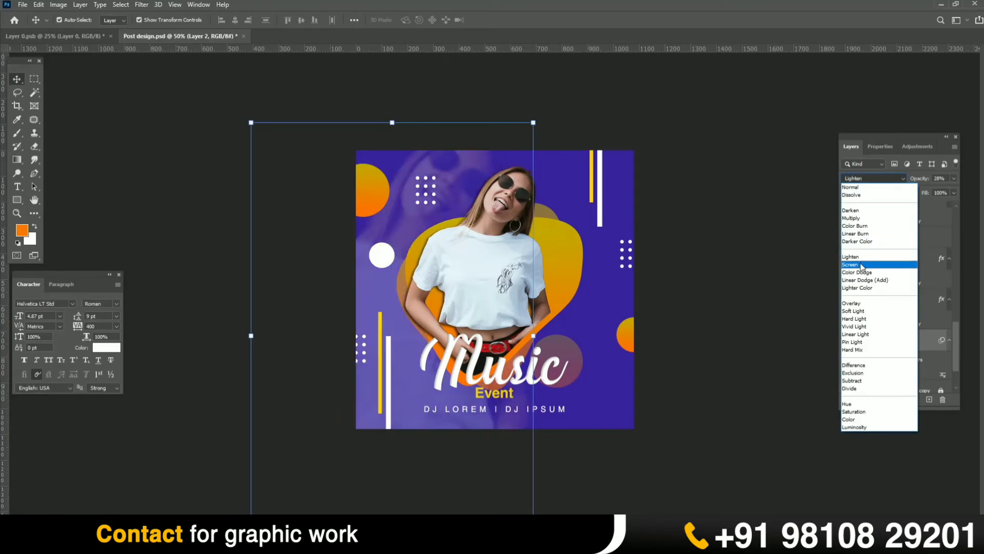
left_click(855, 219)
left_click_drag(915, 182, 927, 182)
left_click_drag(460, 167, 519, 159)
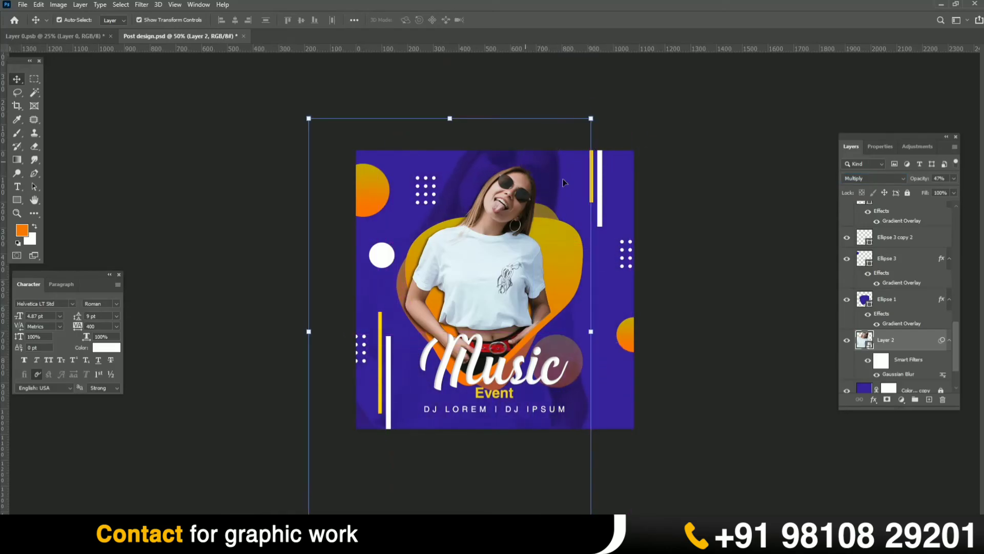
Delete the duplicate purple color fill layer lying directly beneath the blurred background woman
left_click_drag(958, 336, 951, 403)
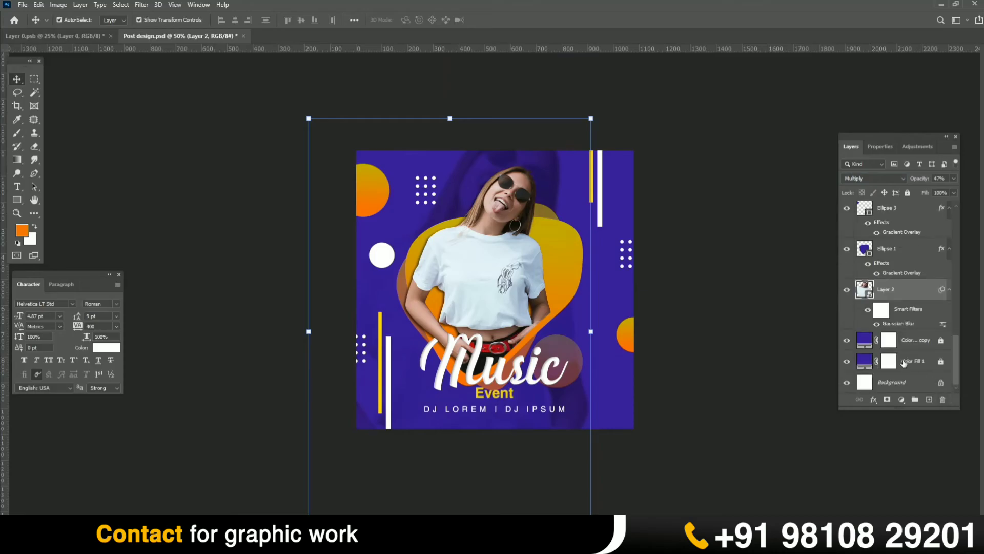
left_click(926, 342)
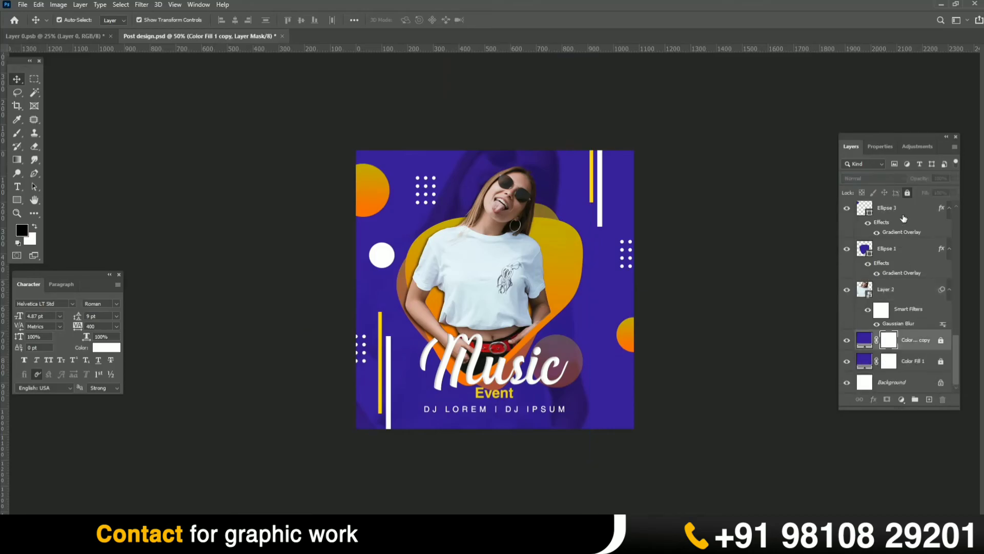
key("Delete")
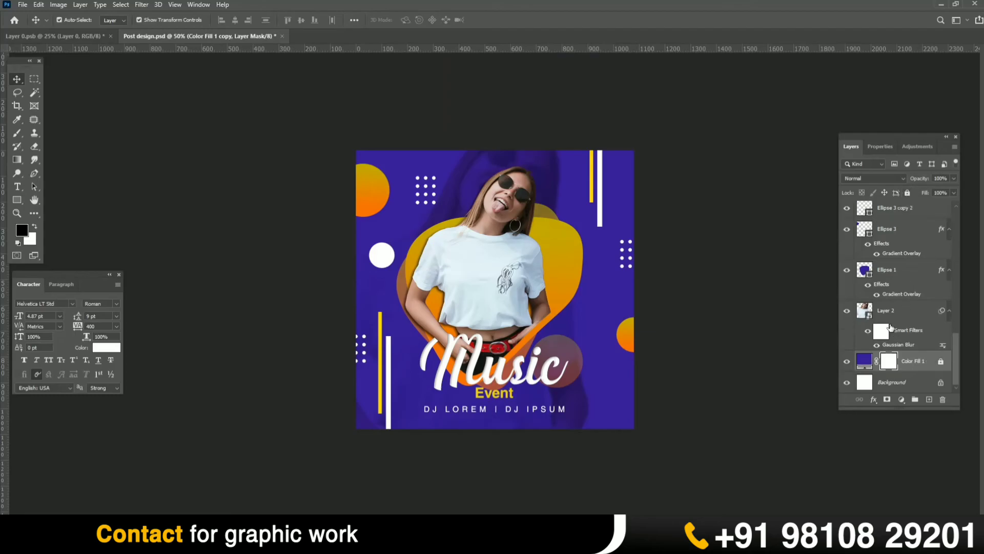
Unlock the remaining purple color fill layer, Color Fill 1, and delete its layer mask
left_click(866, 361)
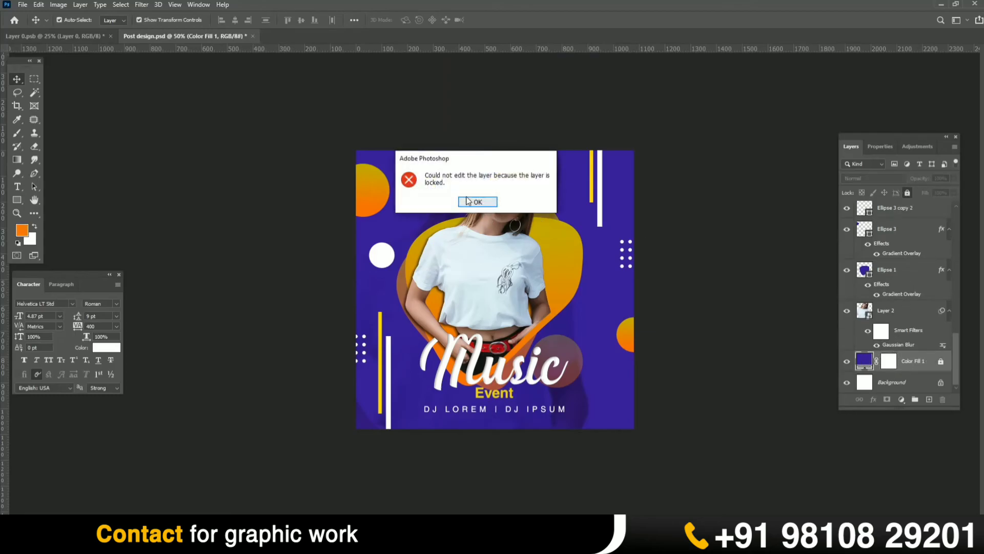
left_click(479, 202)
left_click(889, 360)
left_click(908, 194)
right_click(889, 360)
left_click(900, 379)
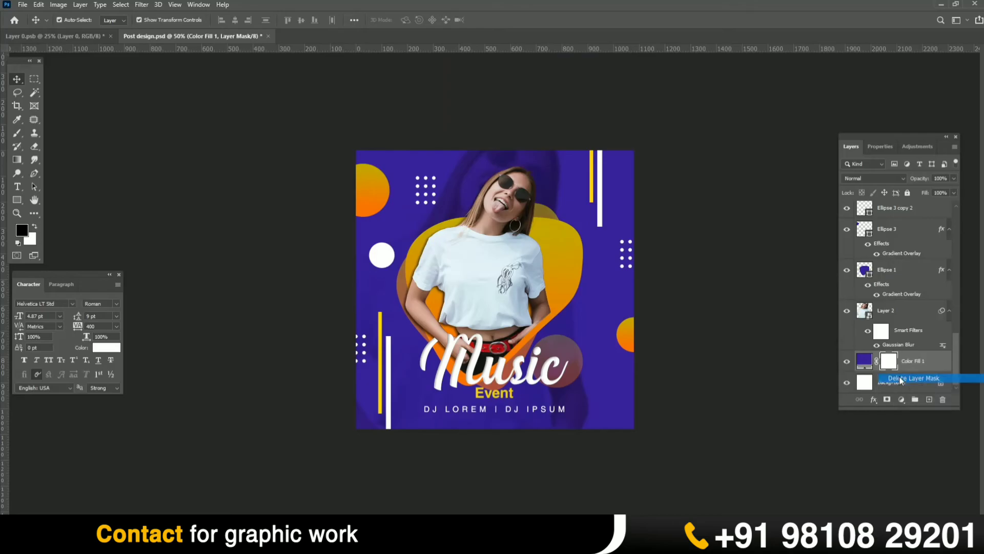
Change the background color fill to the darker blue-purple 1a0672
double_click(870, 363)
mouse_move(759, 347)
left_mouse_down()
mouse_move(764, 365)
mouse_move(767, 357)
left_mouse_up()
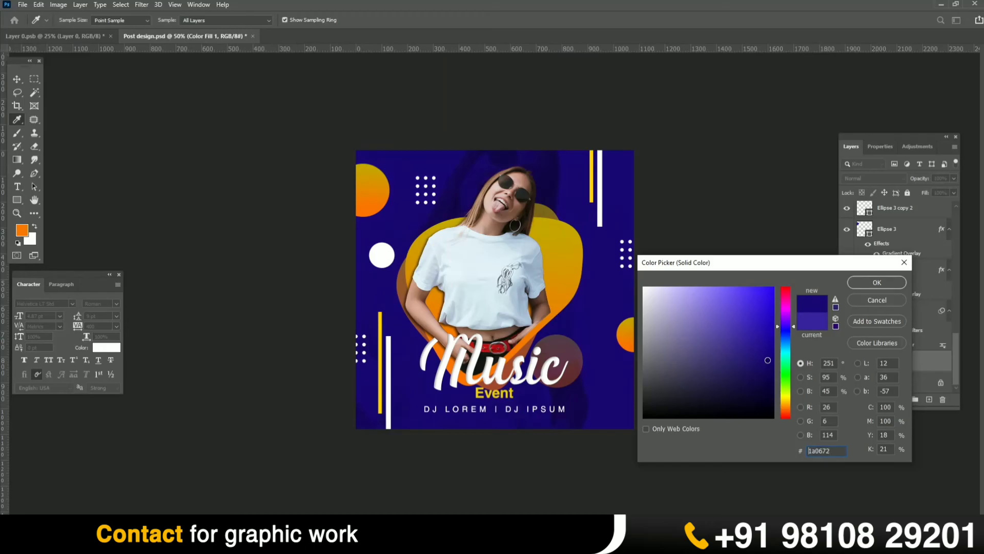
left_click(874, 283)
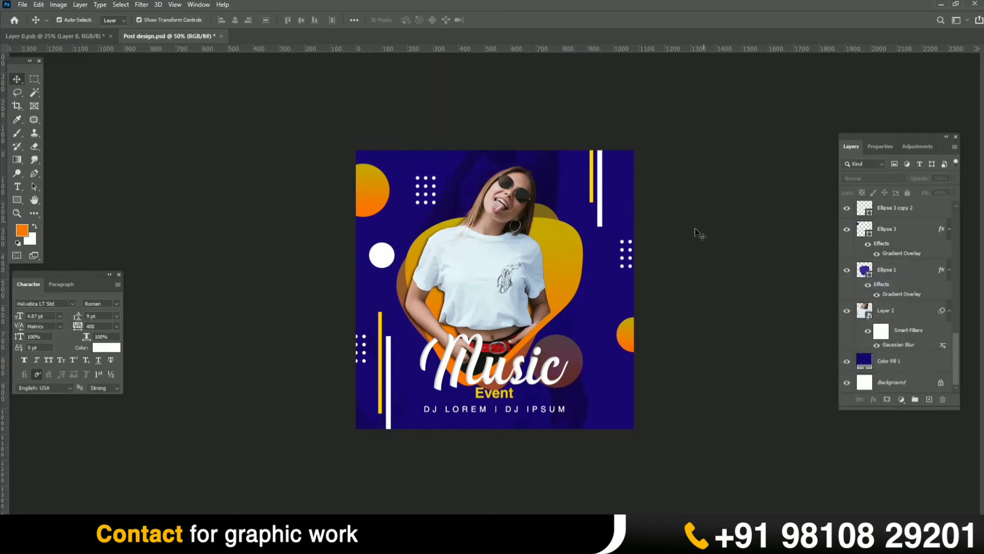
left_click(564, 345)
key("ctrl+t")
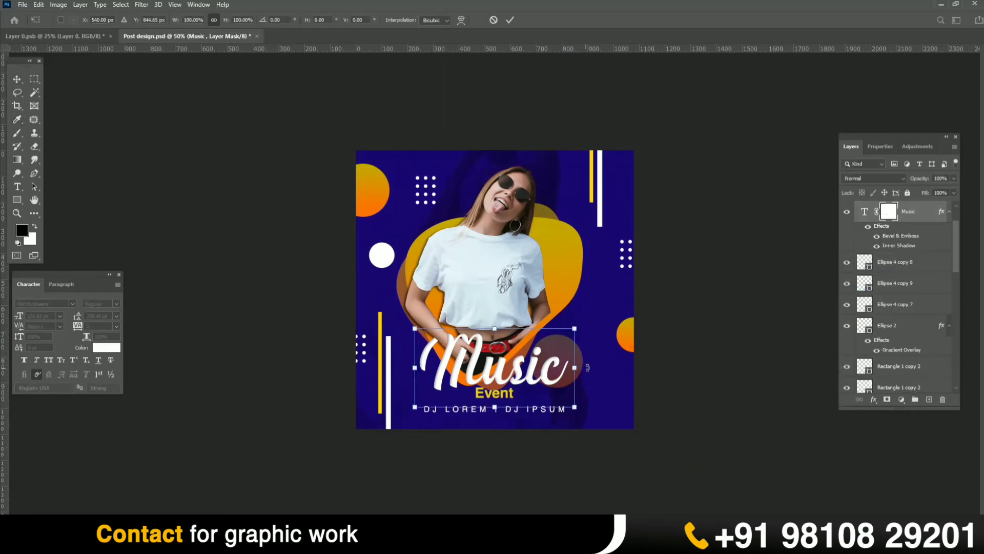
left_click(492, 22)
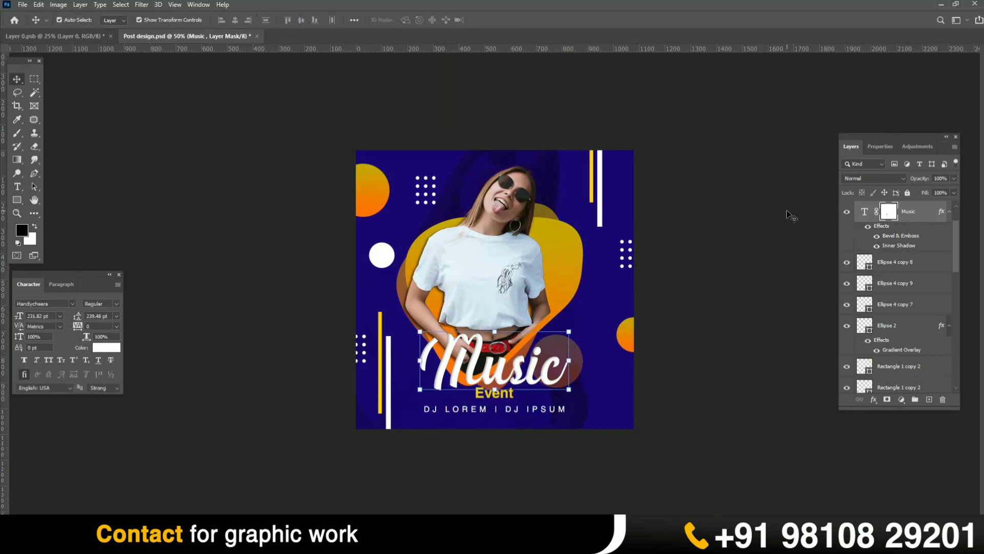
Scale down the translucent circle behind the end of the Music text and save the document
left_click(785, 214)
left_click(582, 363)
mouse_move(583, 334)
left_mouse_down()
mouse_move(570, 348)
mouse_move(585, 347)
left_mouse_up()
left_click(685, 298)
key("ctrl+s")
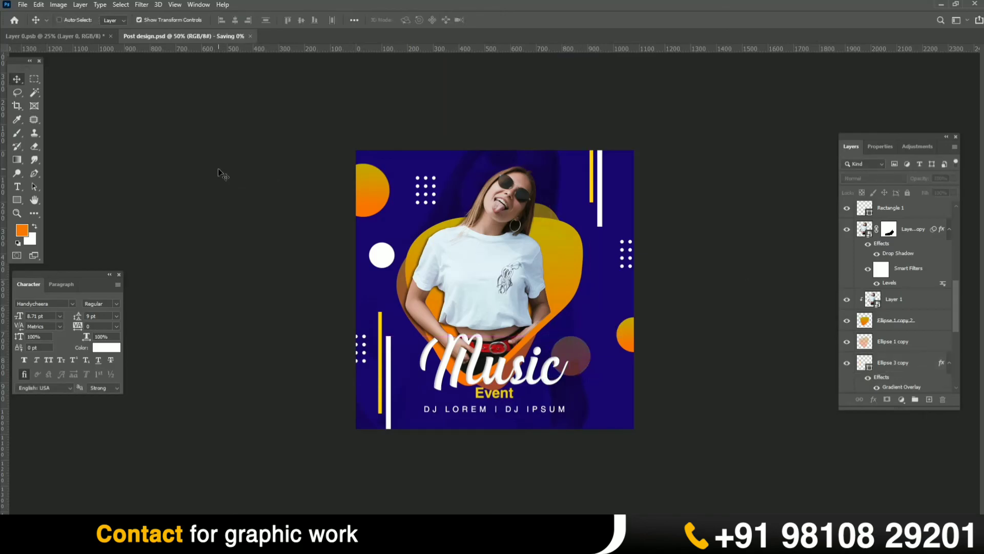
Duplicate the yellow and white vertical bars, shrink the copies, place them at the canvas's lower right edge, and save the document
key("ctrl+plus")
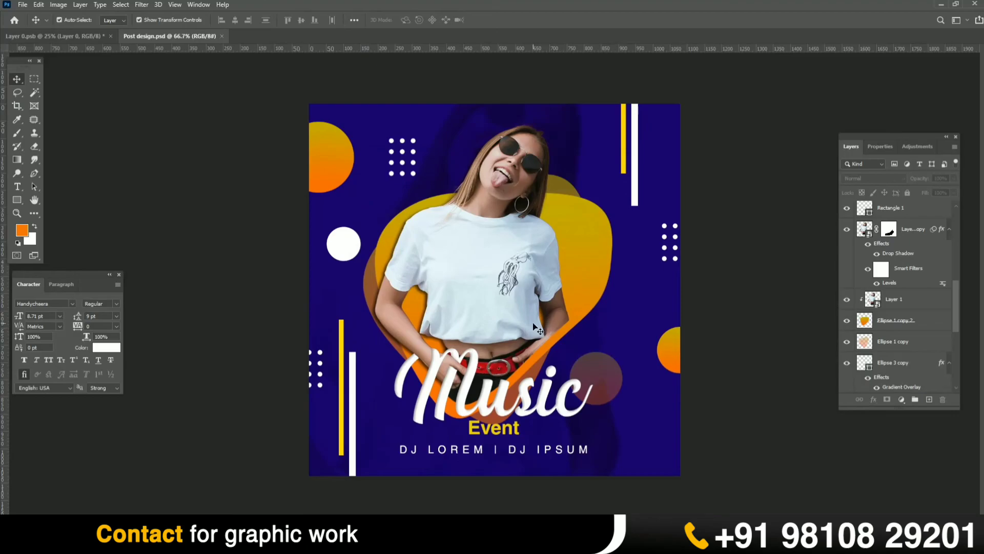
key("ctrl+plus")
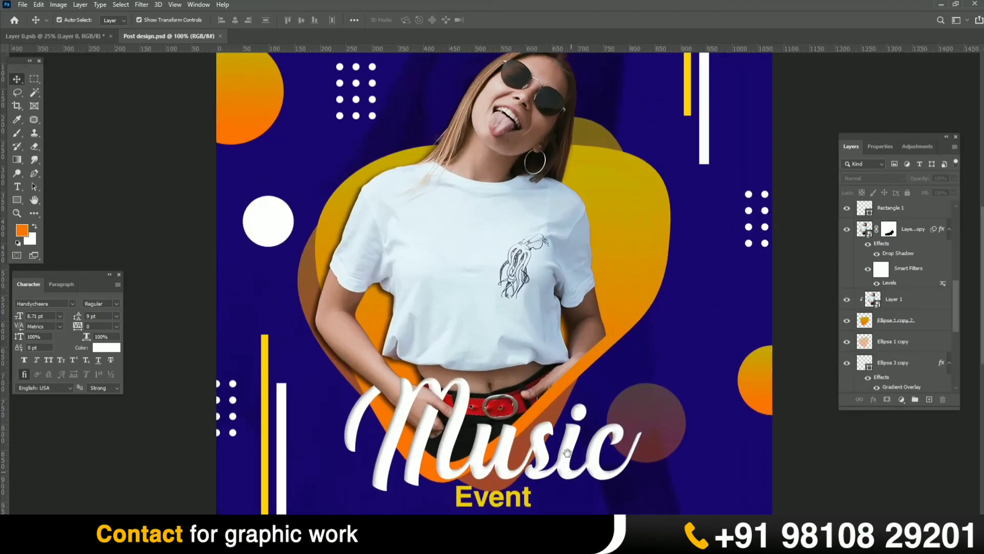
left_click_drag(568, 470, 539, 211)
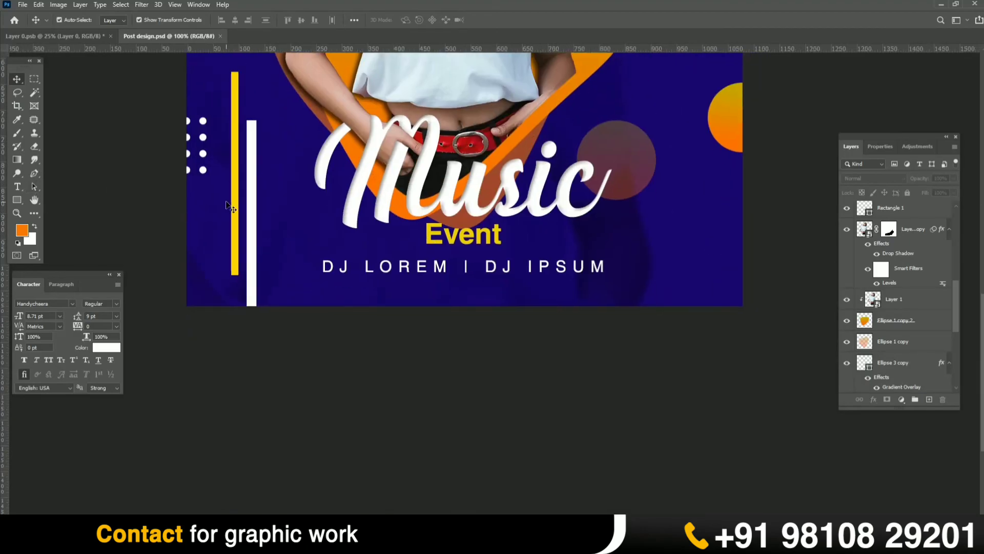
left_click(235, 197)
left_click(253, 209, "shift")
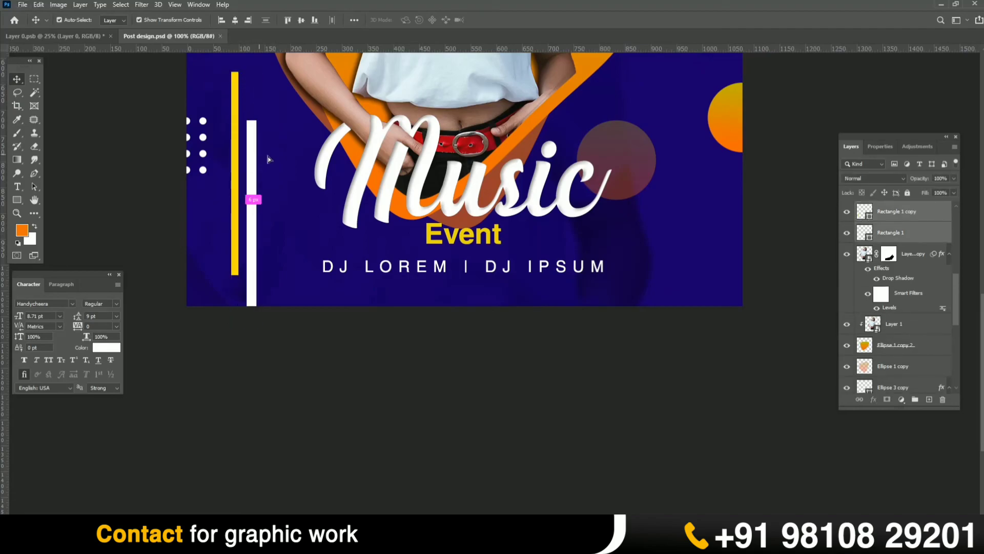
left_click_drag(256, 164, 293, 170)
left_click_drag(296, 79, 279, 238)
left_click_drag(275, 271, 681, 266)
key("Return")
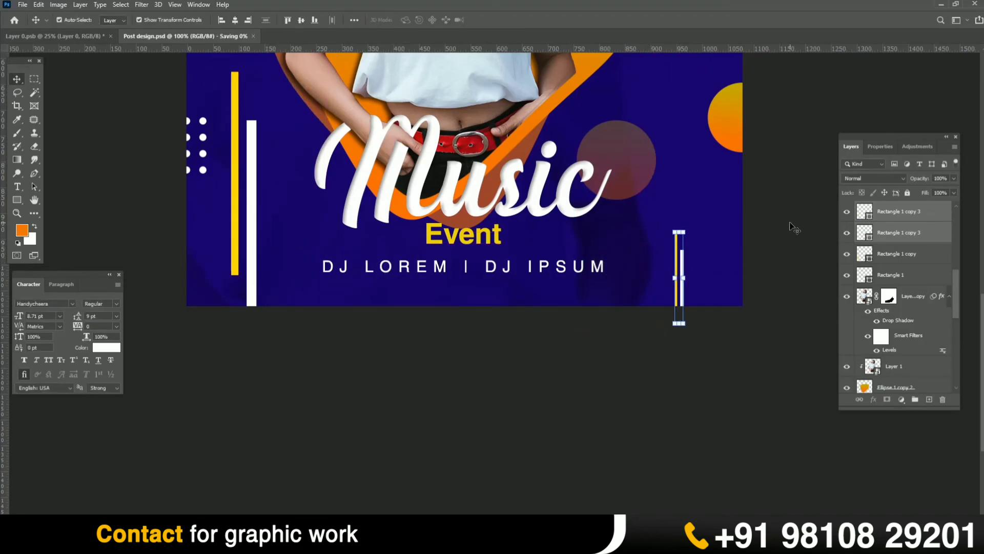
left_click(793, 228)
Save the finished design as a JPEG named Post design on Local Disk (E:) and open the exported image in File Explorer
key("ctrl+minus")
key("ctrl+minus")
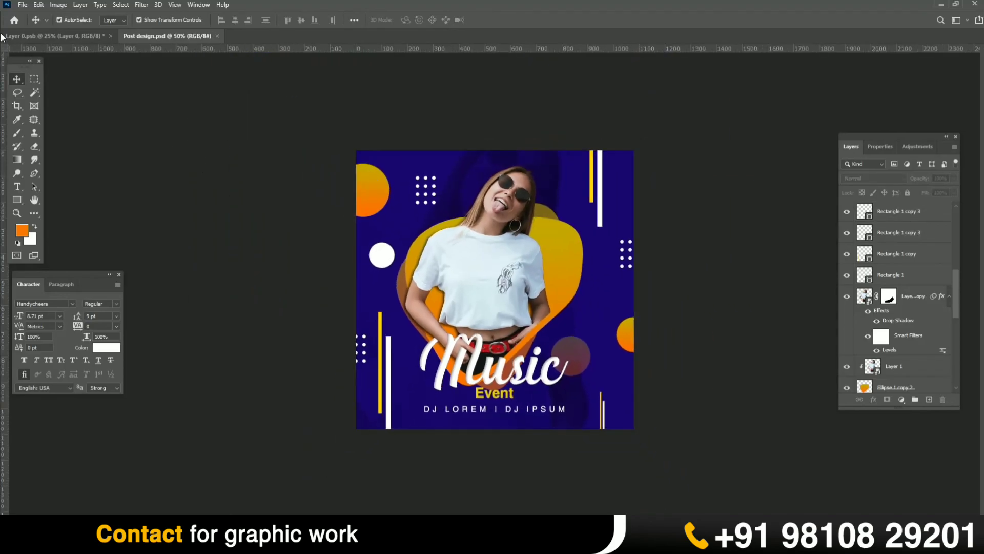
left_click(20, 5)
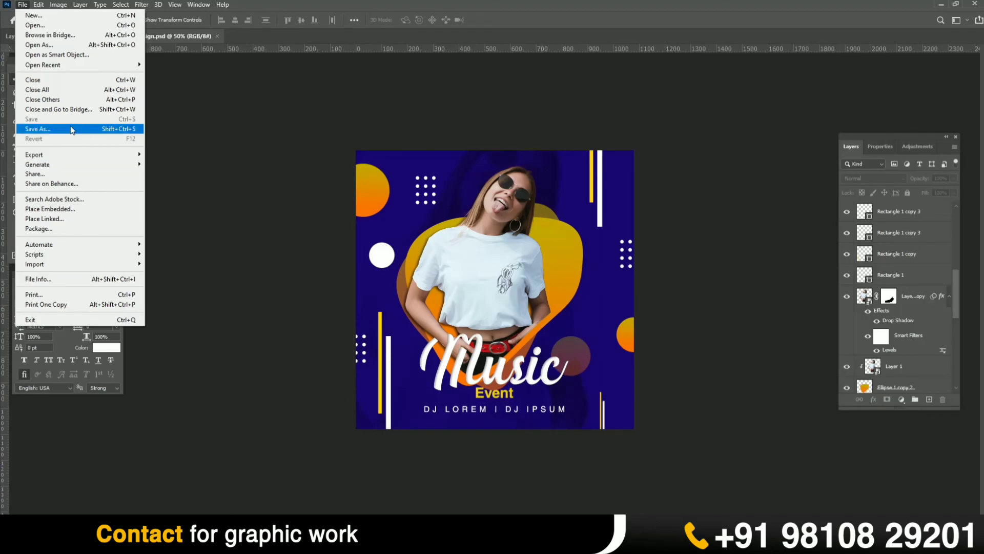
left_click(61, 128)
left_click(544, 359)
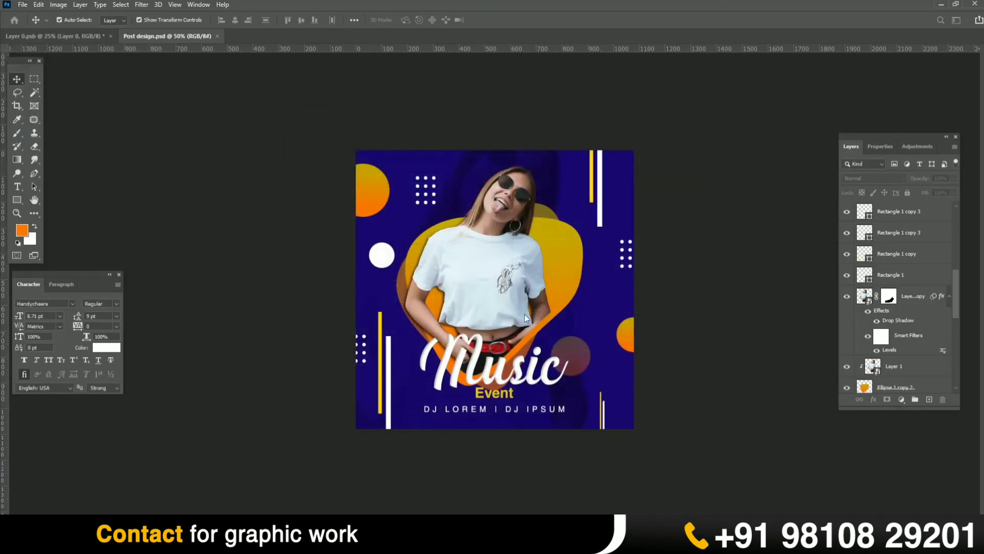
left_click(186, 414)
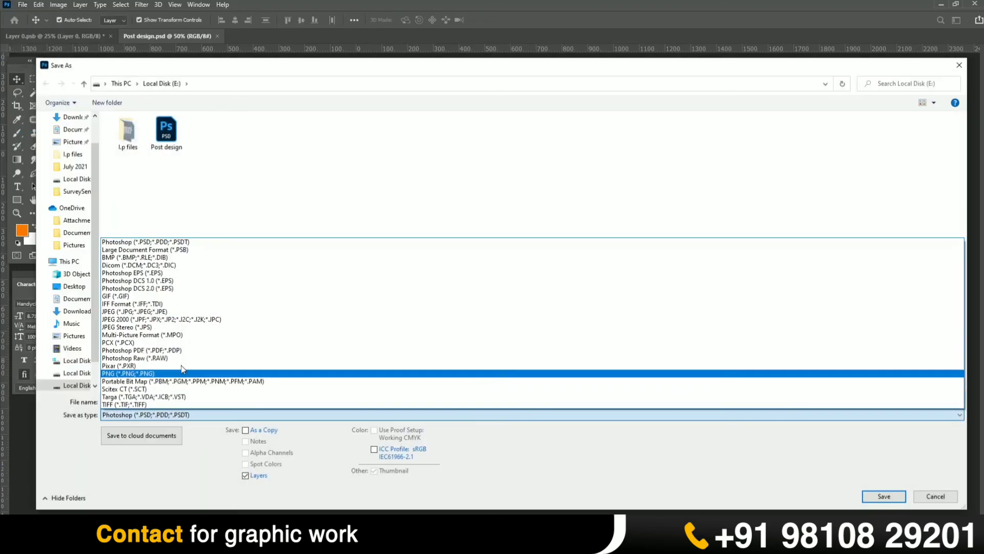
left_click(171, 312)
left_click(874, 495)
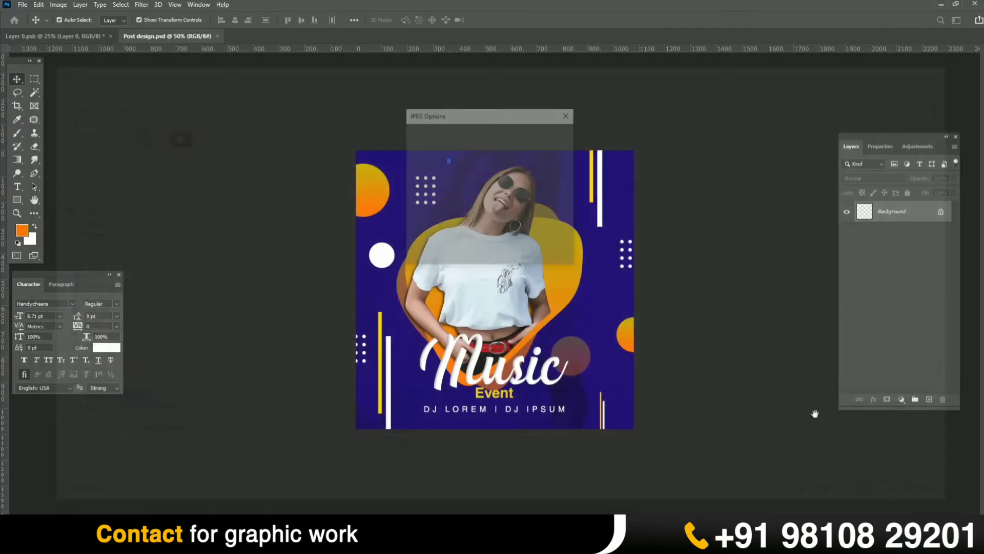
left_click(544, 137)
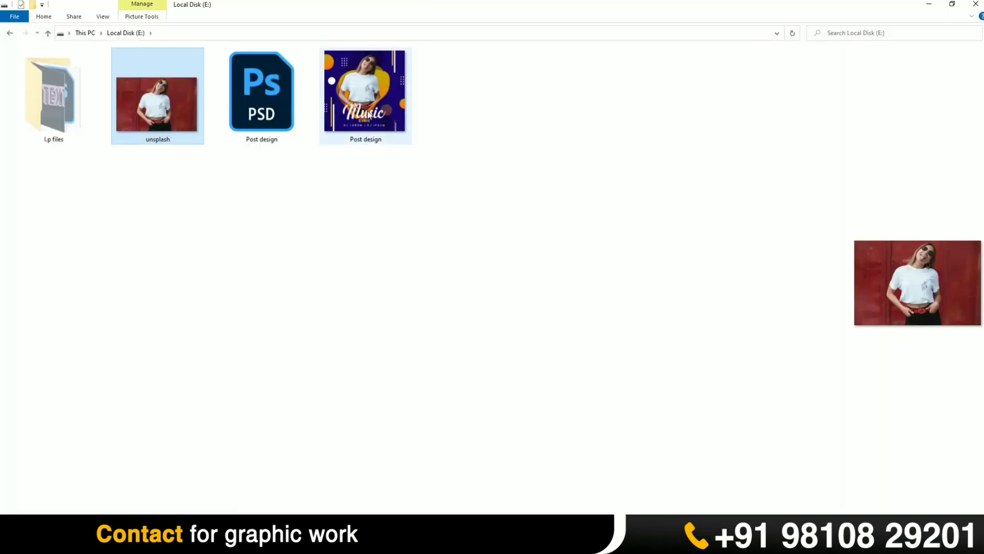
double_click(368, 110)
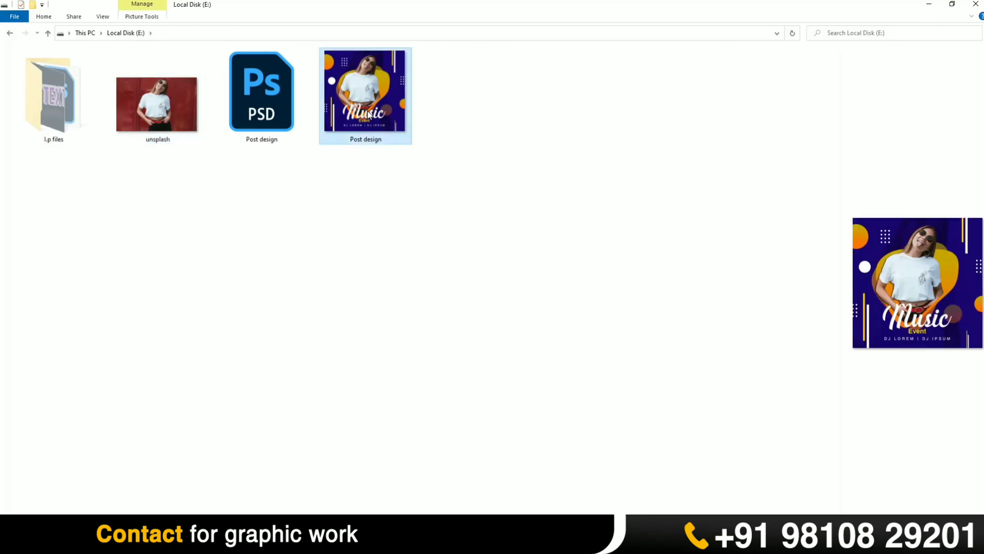